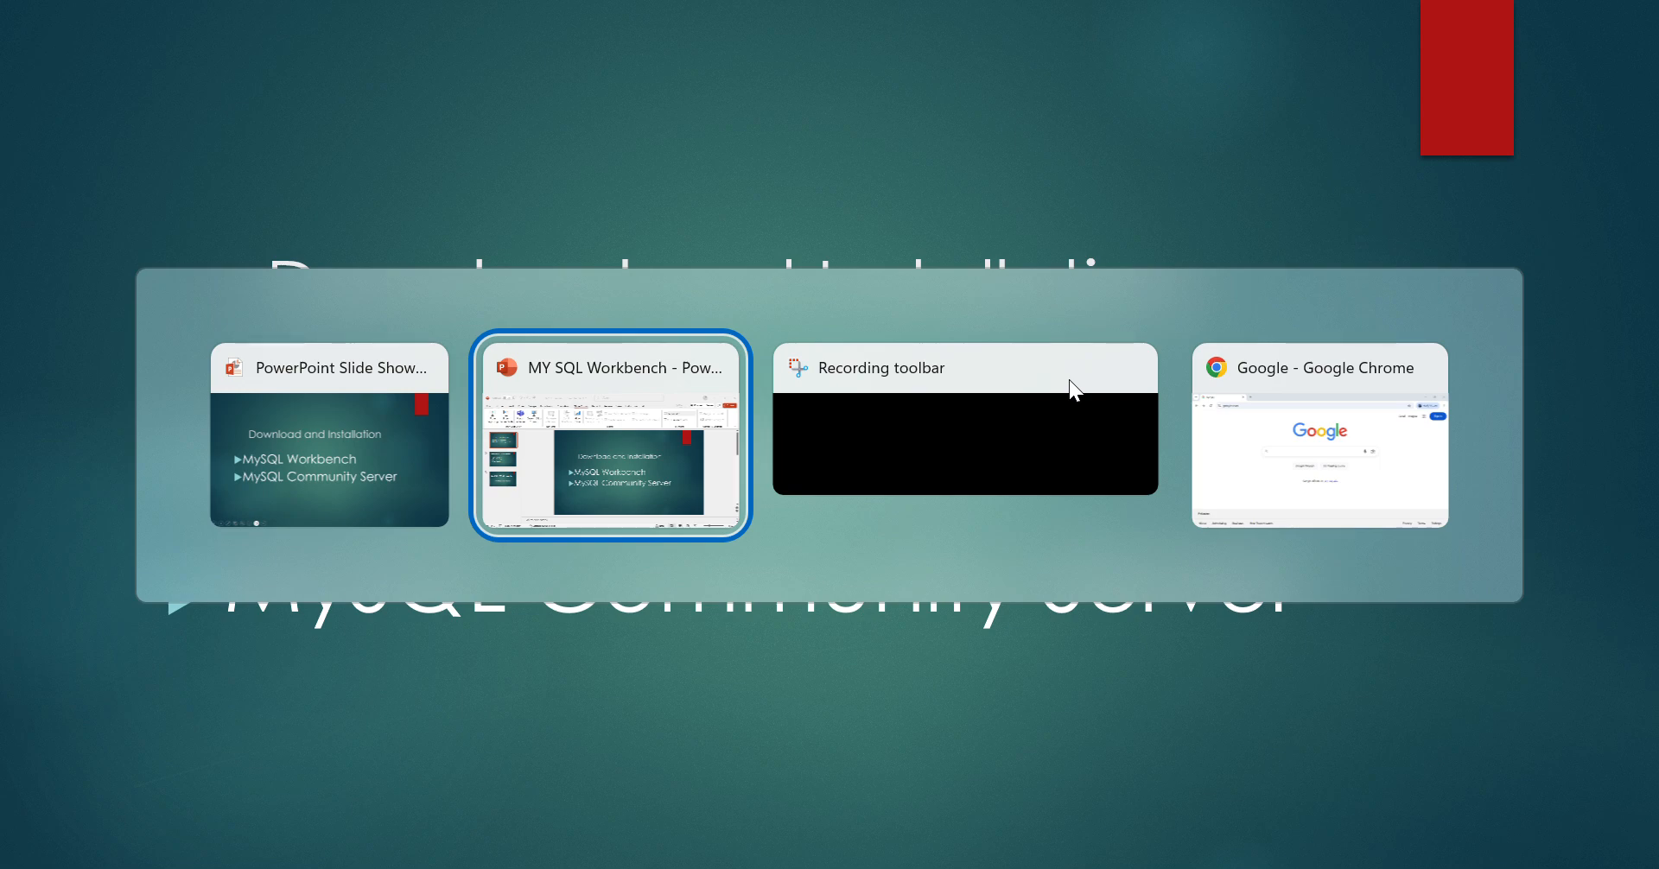
- Switch from the PowerPoint MySQL slide show to the Google Chrome window
key(alt+Tab)
key(alt+Tab)
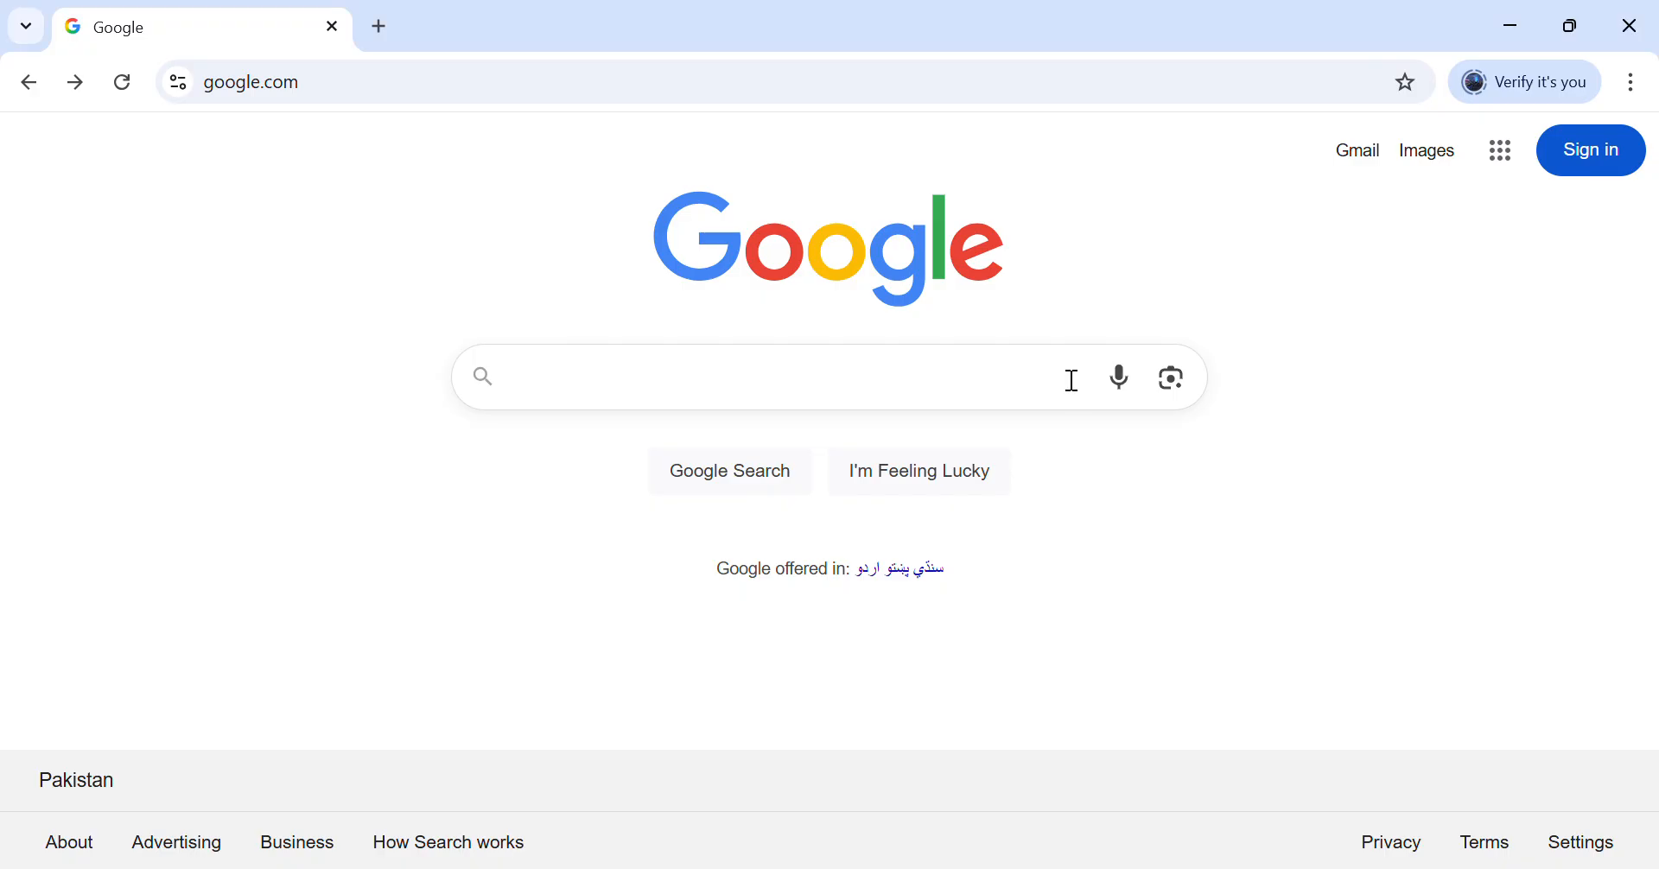
- Search Google for 'mysql download' and open the MySQL Downloads page at mysql.com
click(610, 380)
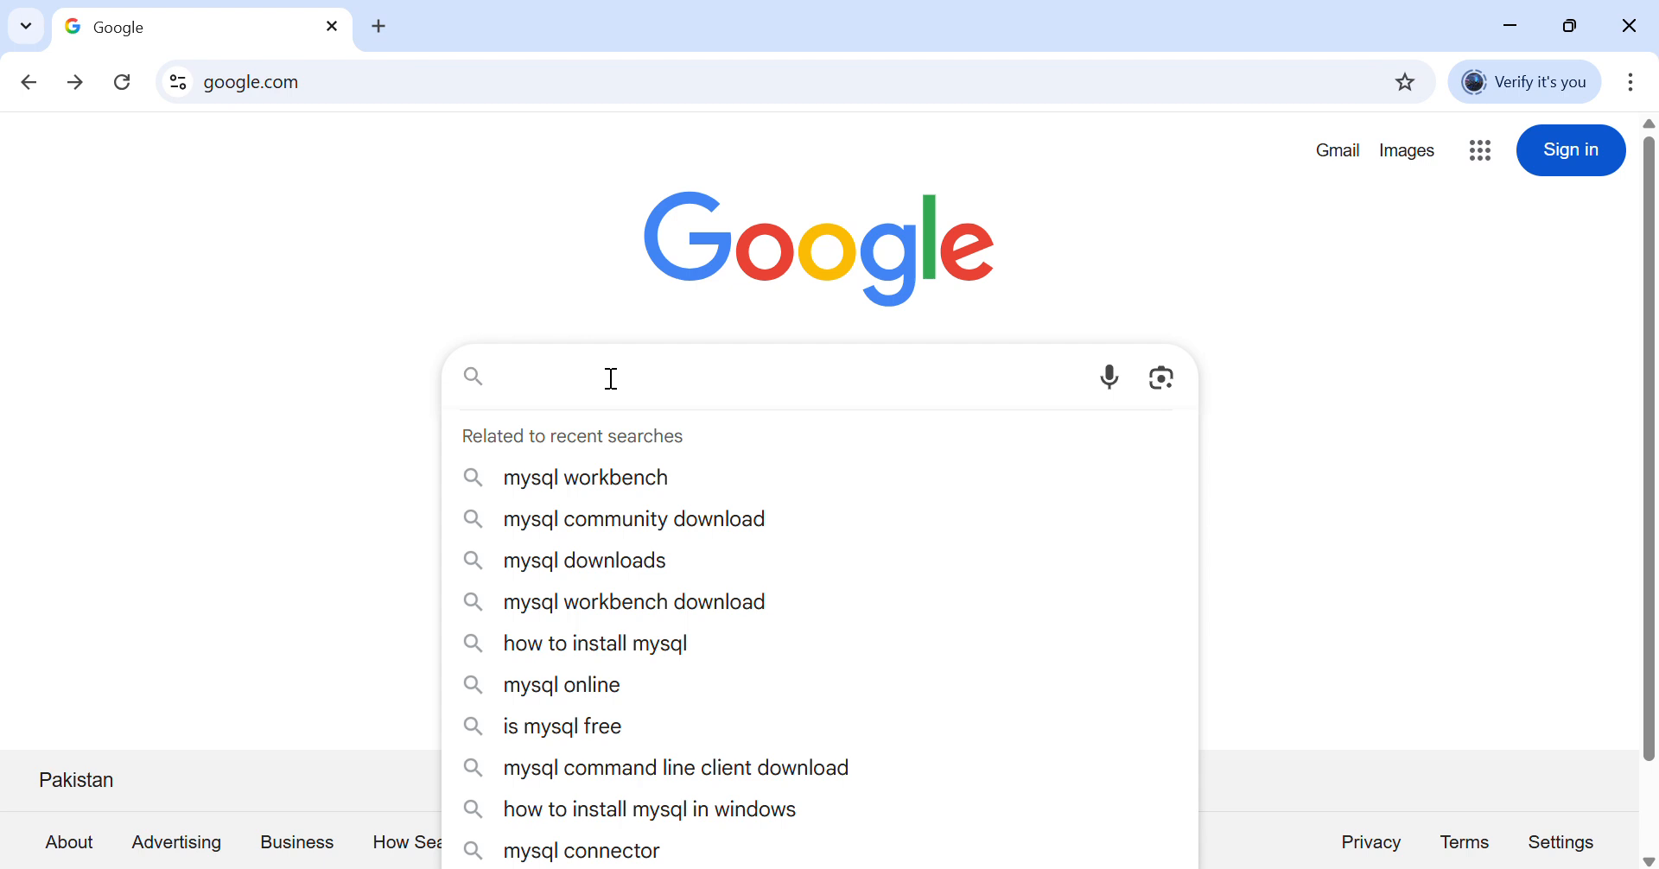
text(m)
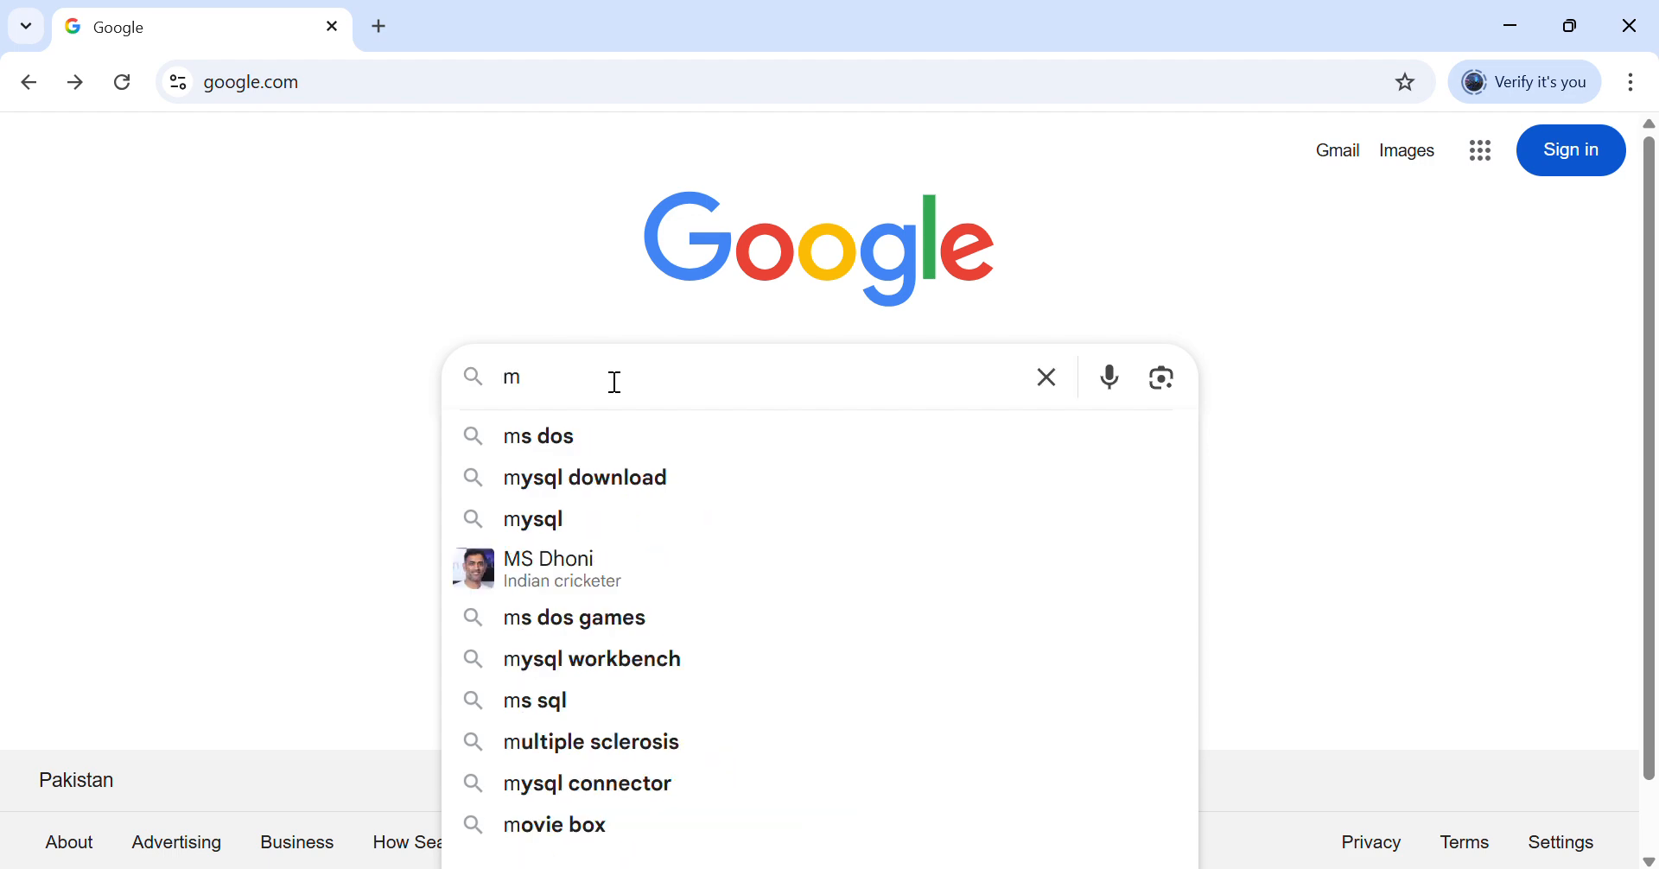
text(yswl)
key(BackSpace)
key(BackSpace)
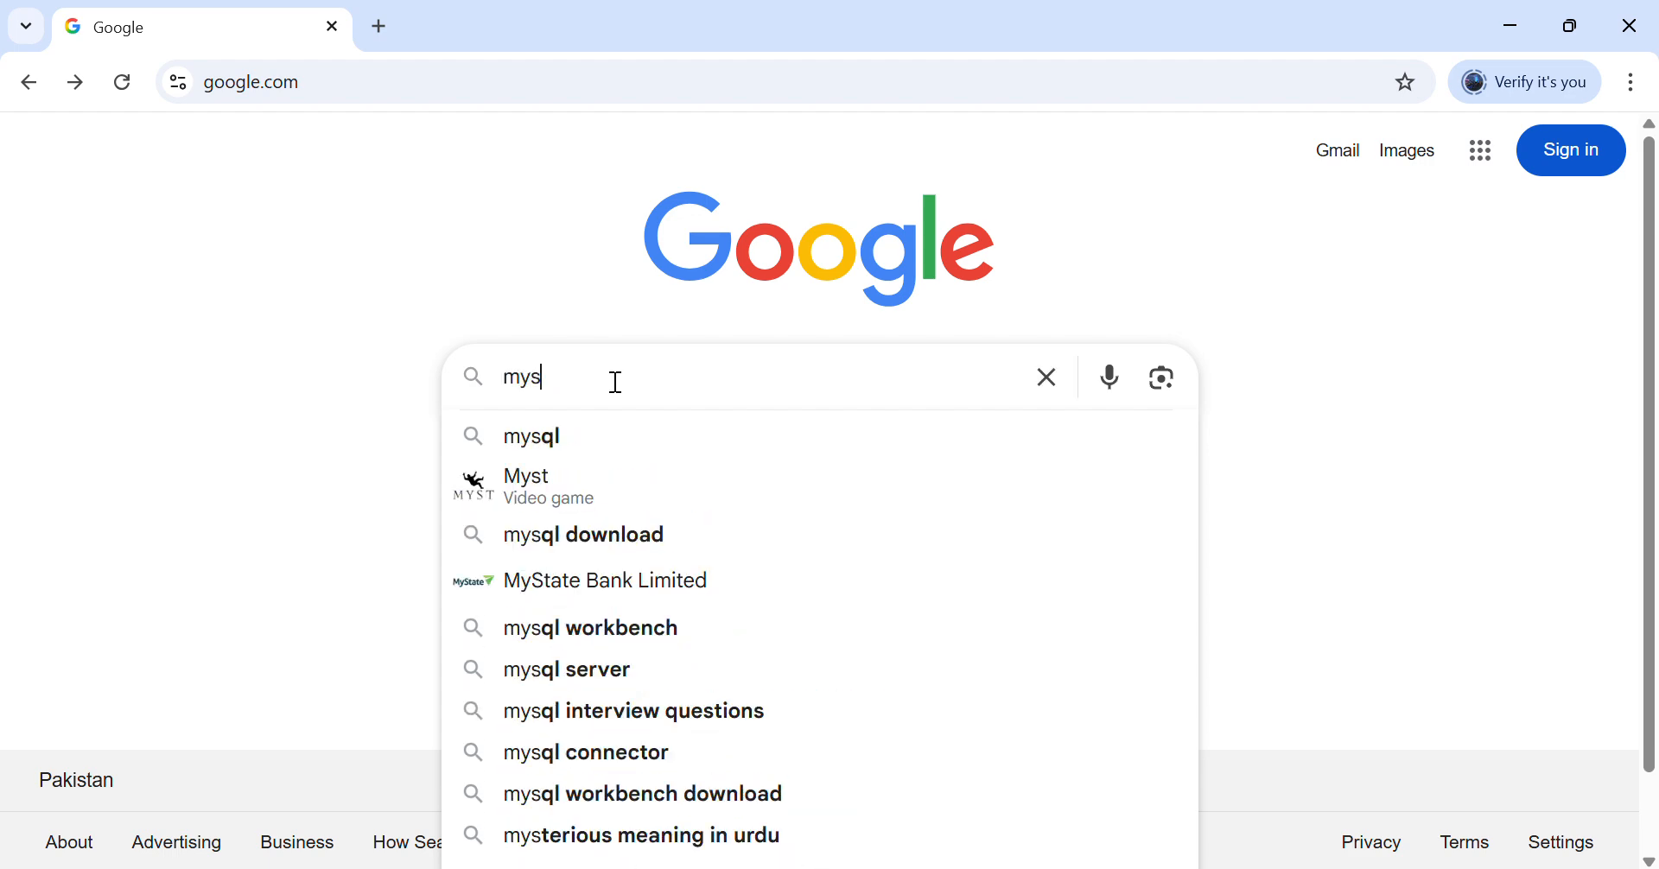
click(631, 530)
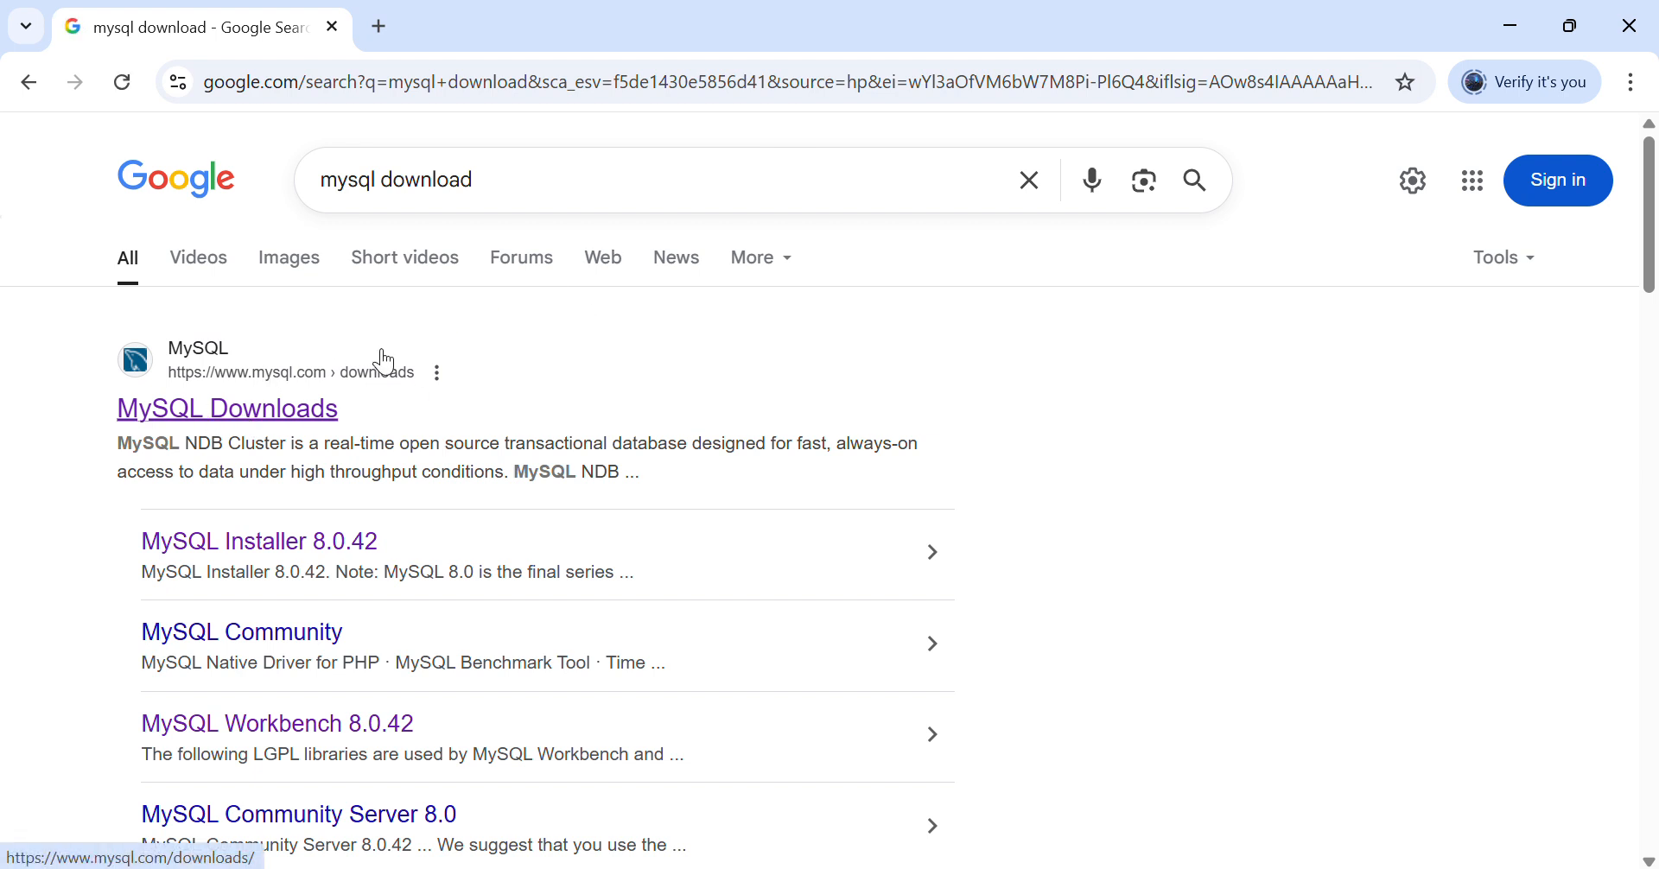
click(250, 415)
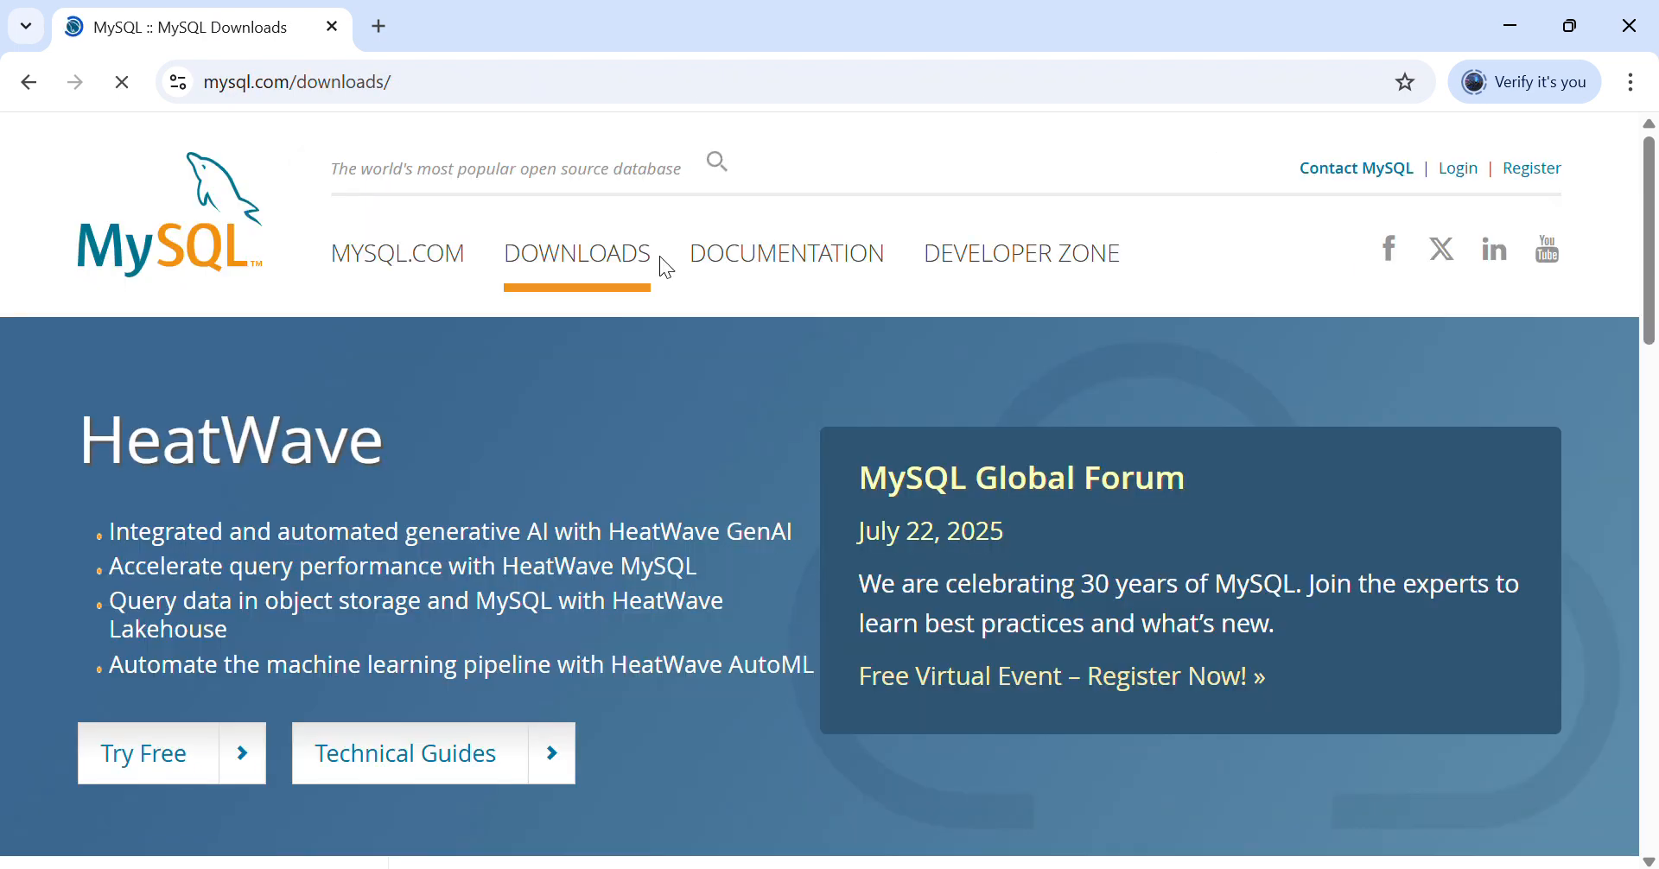
- Follow the 'MySQL Community (GPL) Downloads' link to the community products list
drag(1651, 182, 1544, 463)
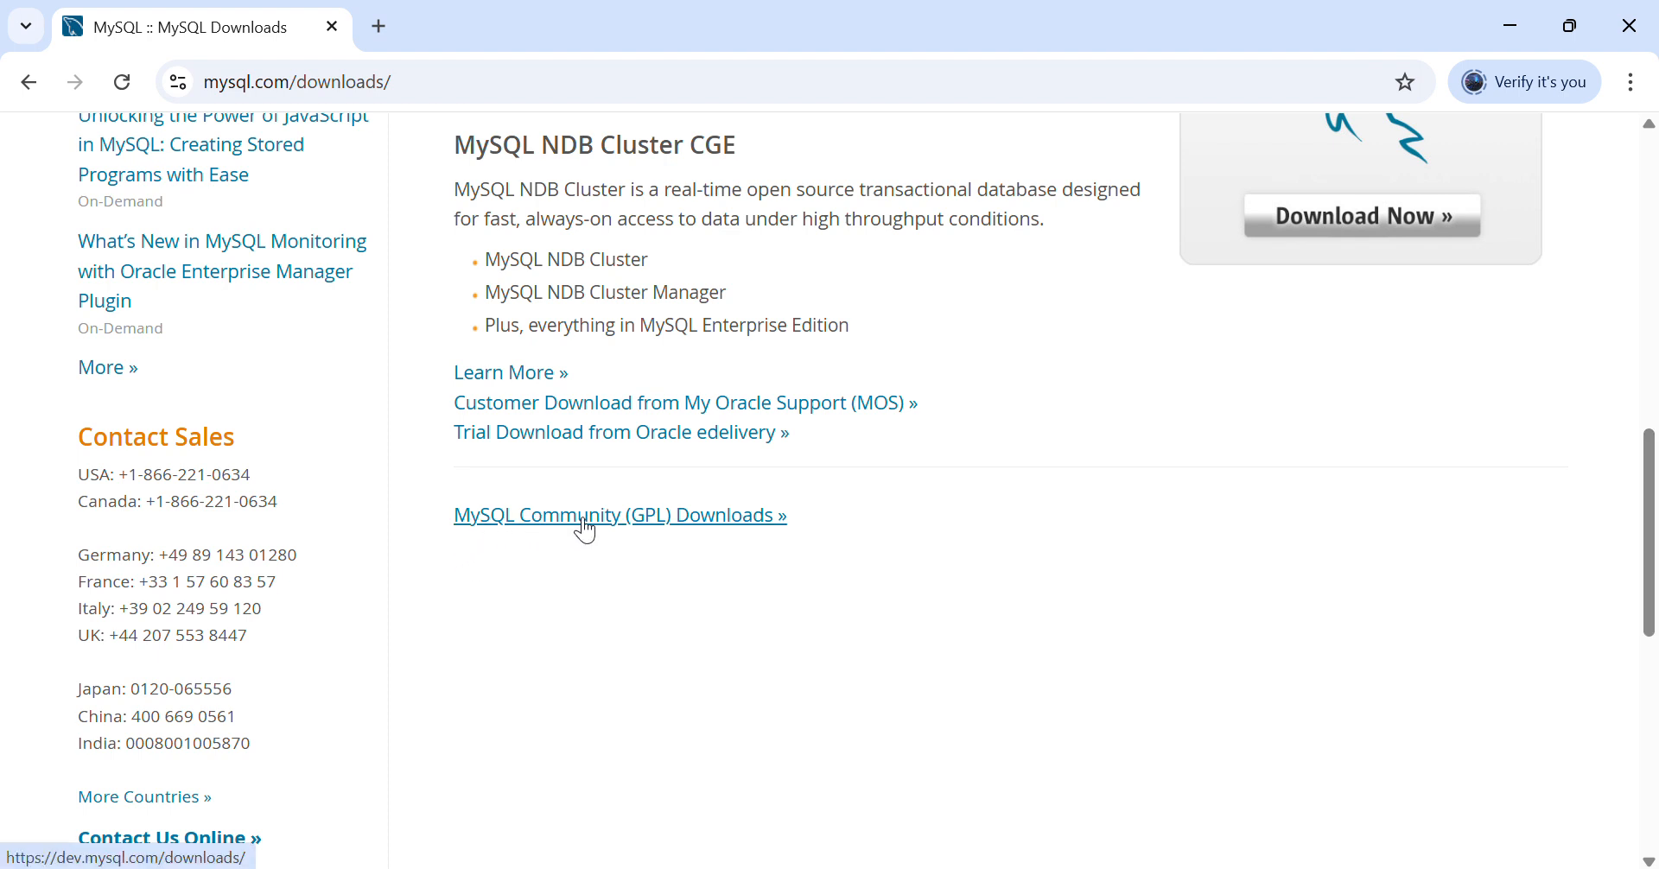
click(717, 515)
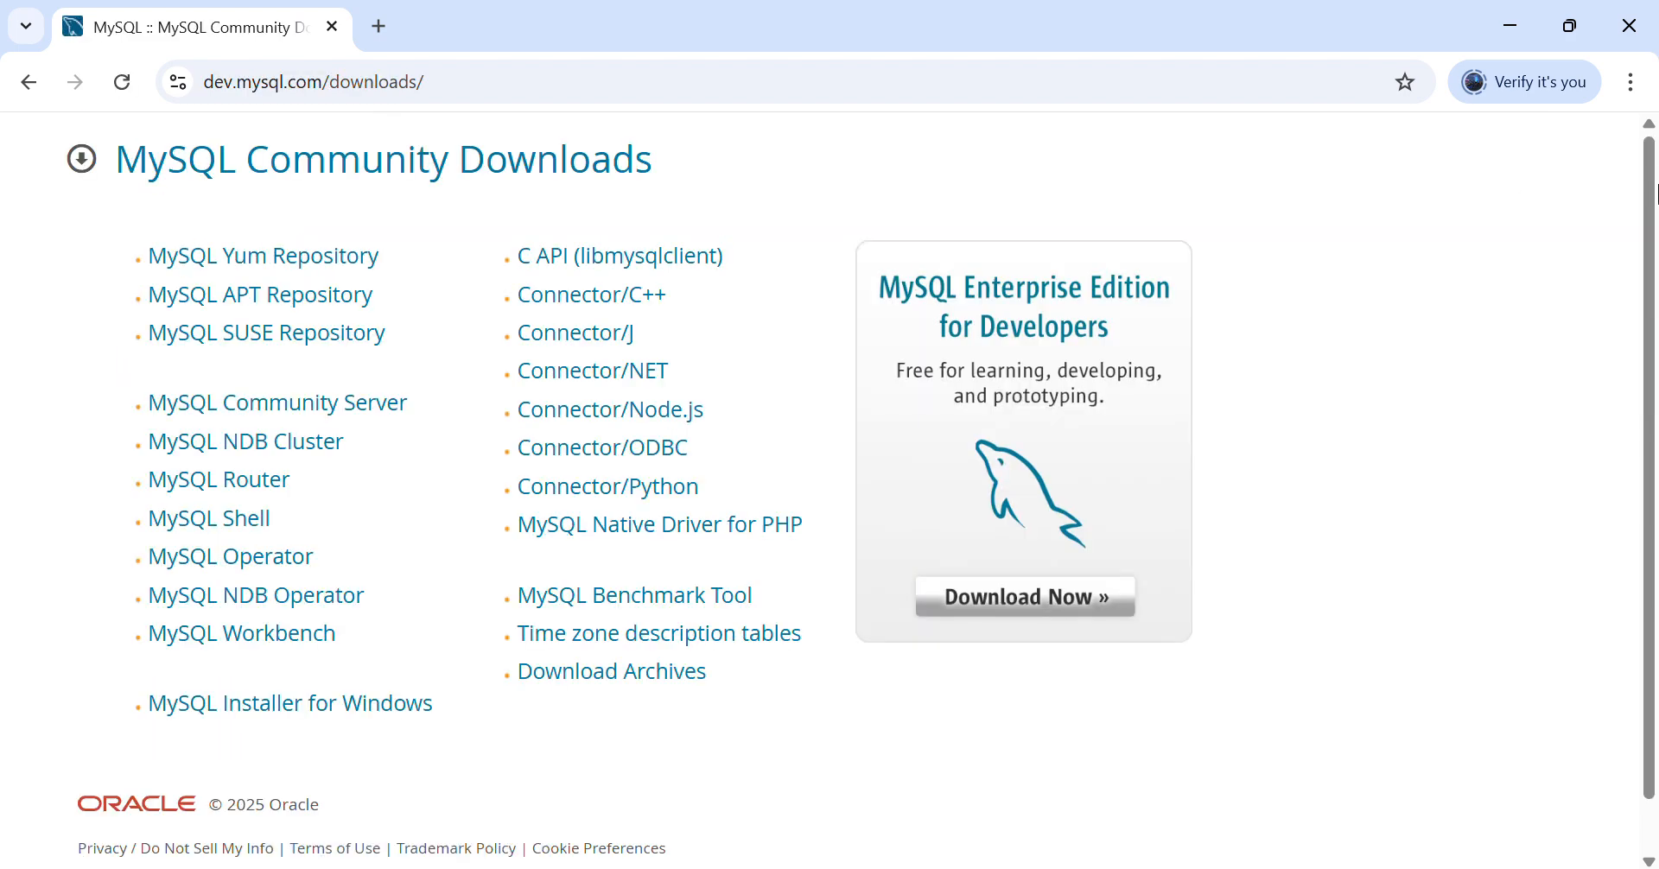
scroll(1654, 220, down, 1)
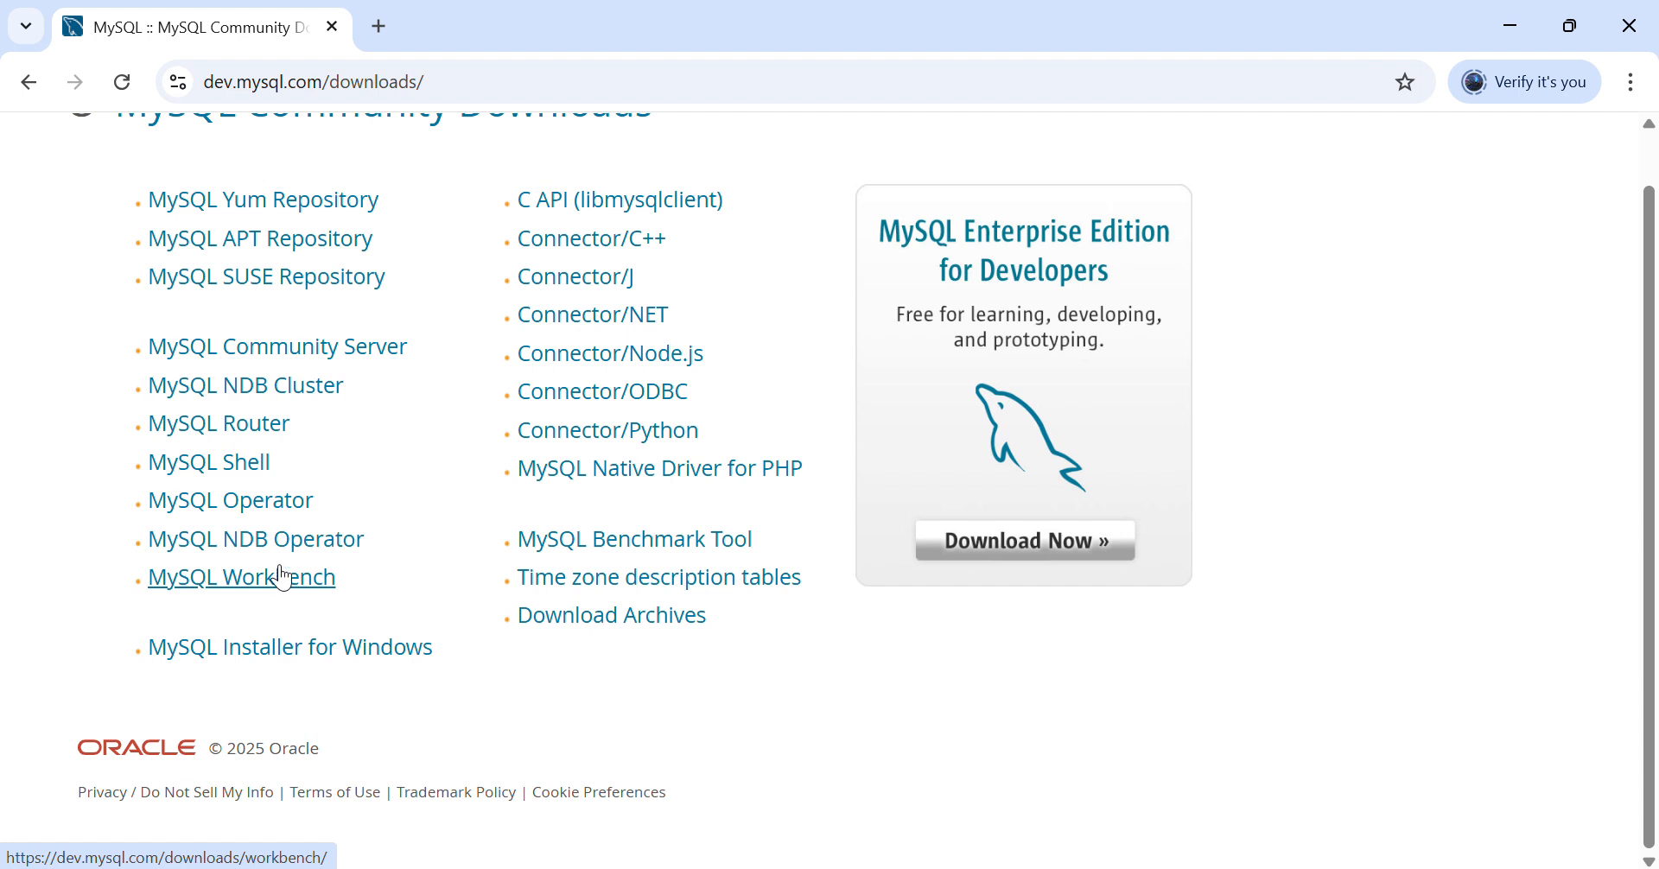
- Open MySQL Community Server, keep version 9.3.0 Innovation, then view the archived versions
click(365, 350)
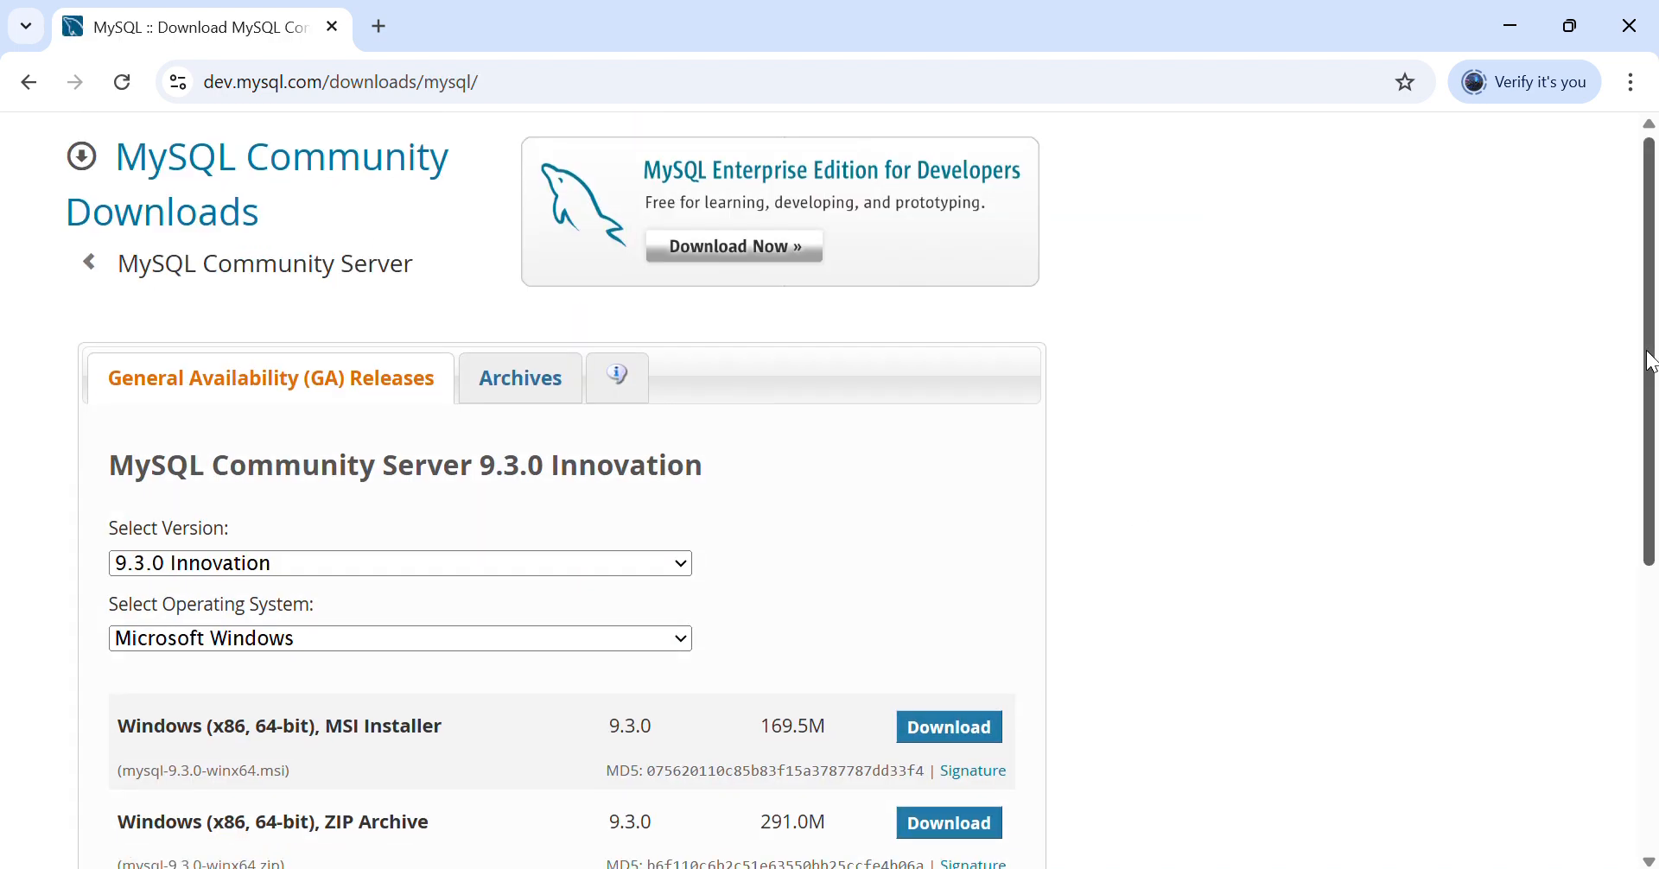
drag(1650, 355, 1625, 486)
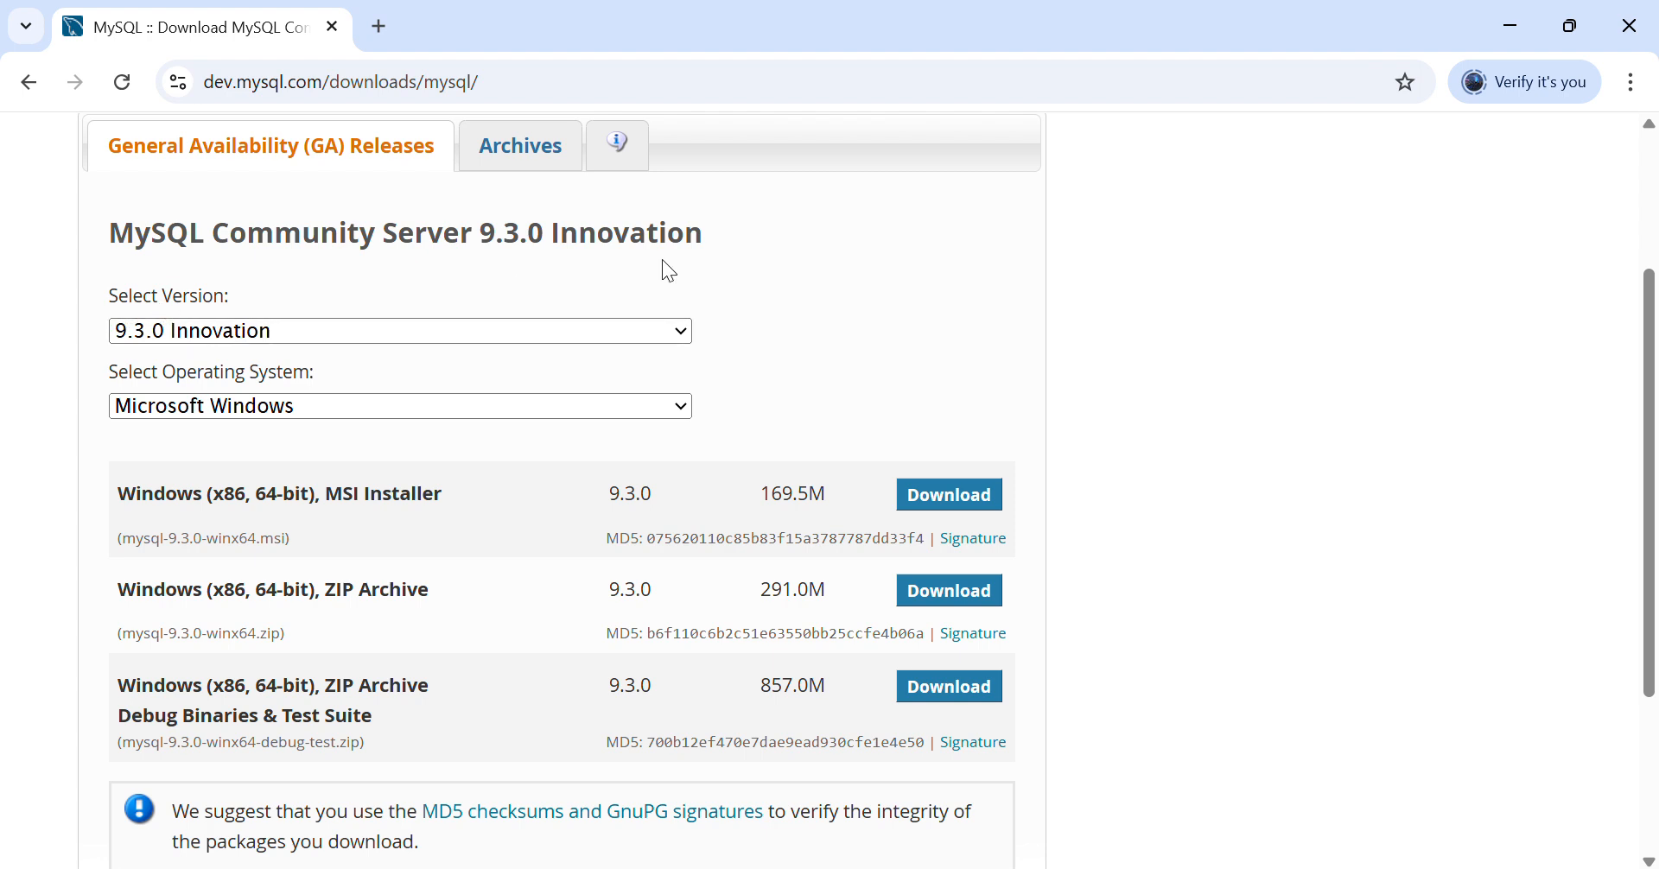
click(650, 341)
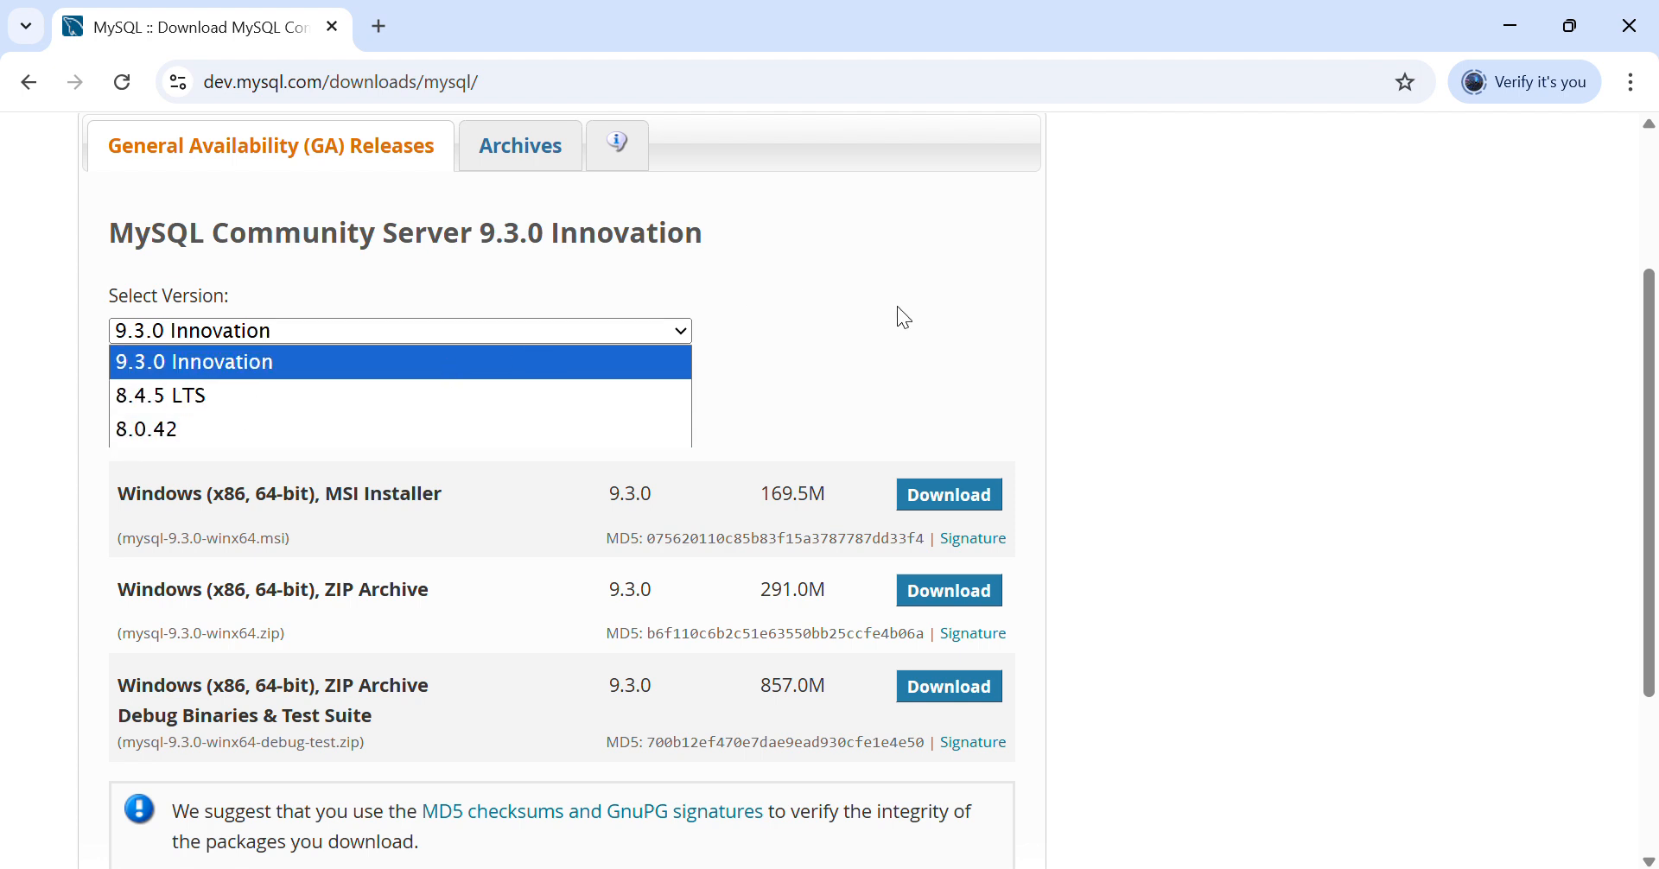
click(878, 293)
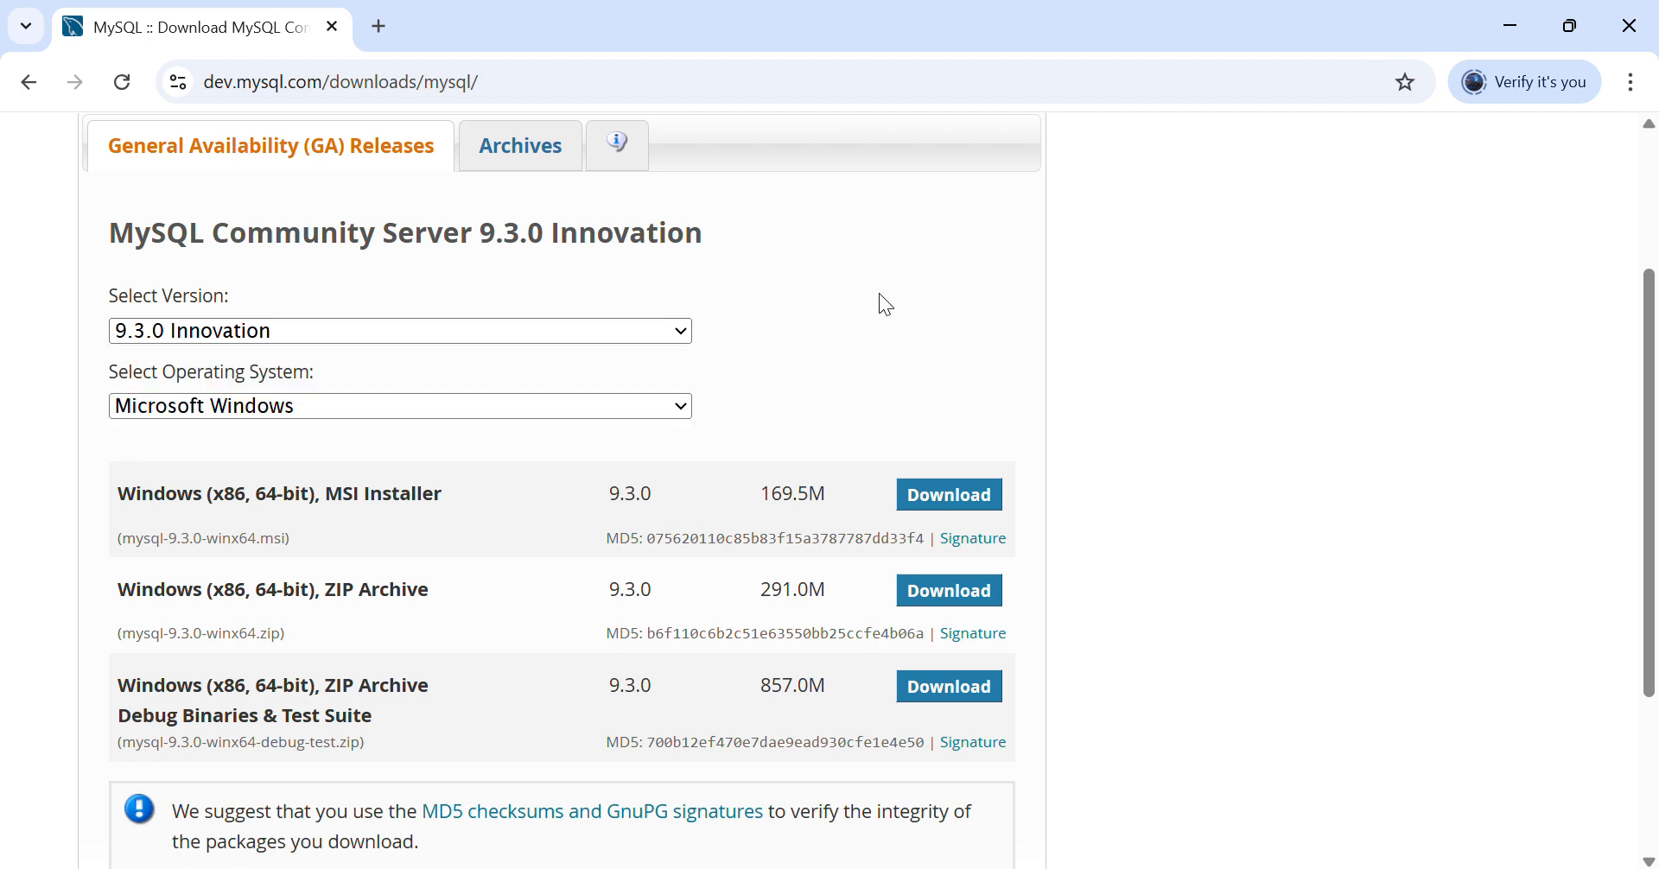
click(518, 148)
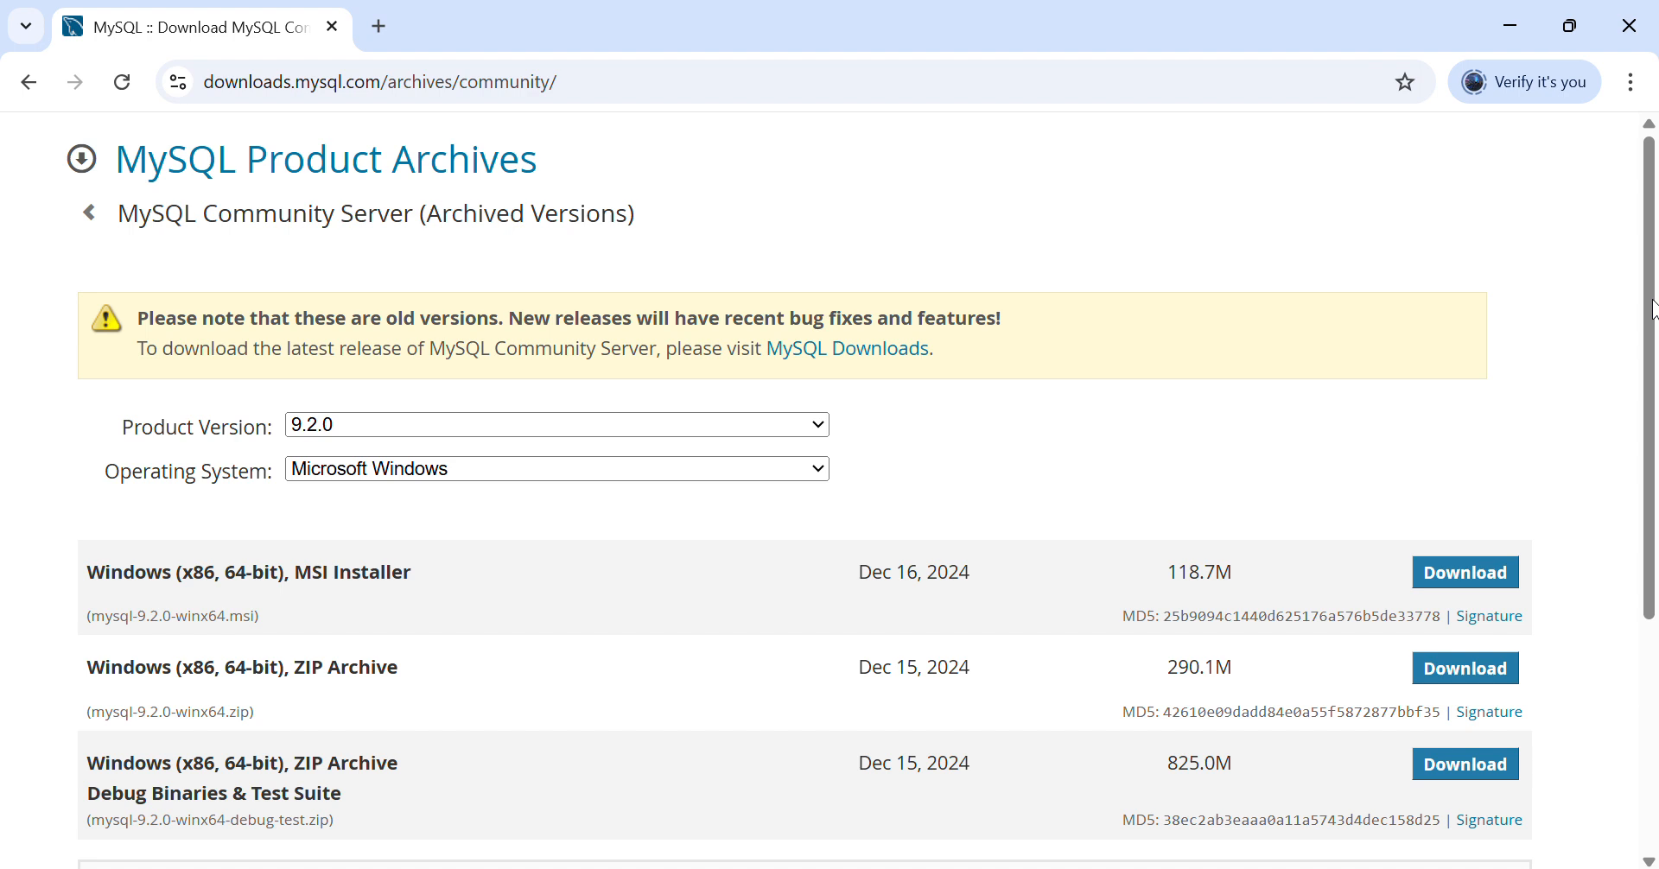
- Browse the archived product versions, leave 9.2.0 selected, and go back to the 9.3.0 downloads
drag(1652, 310, 1652, 380)
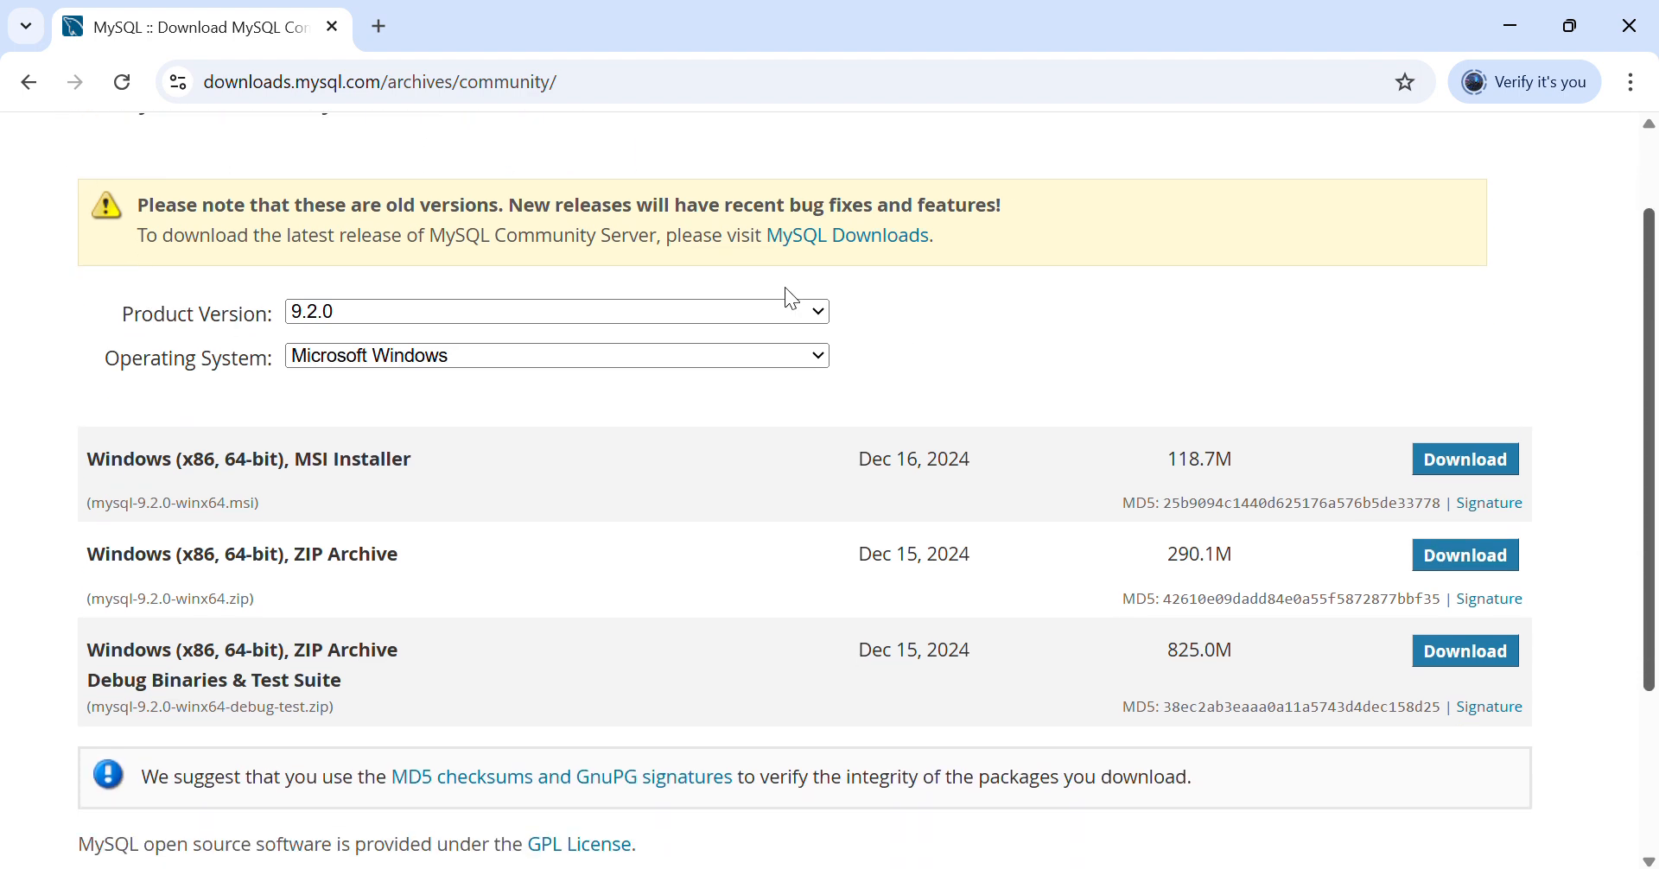
click(817, 310)
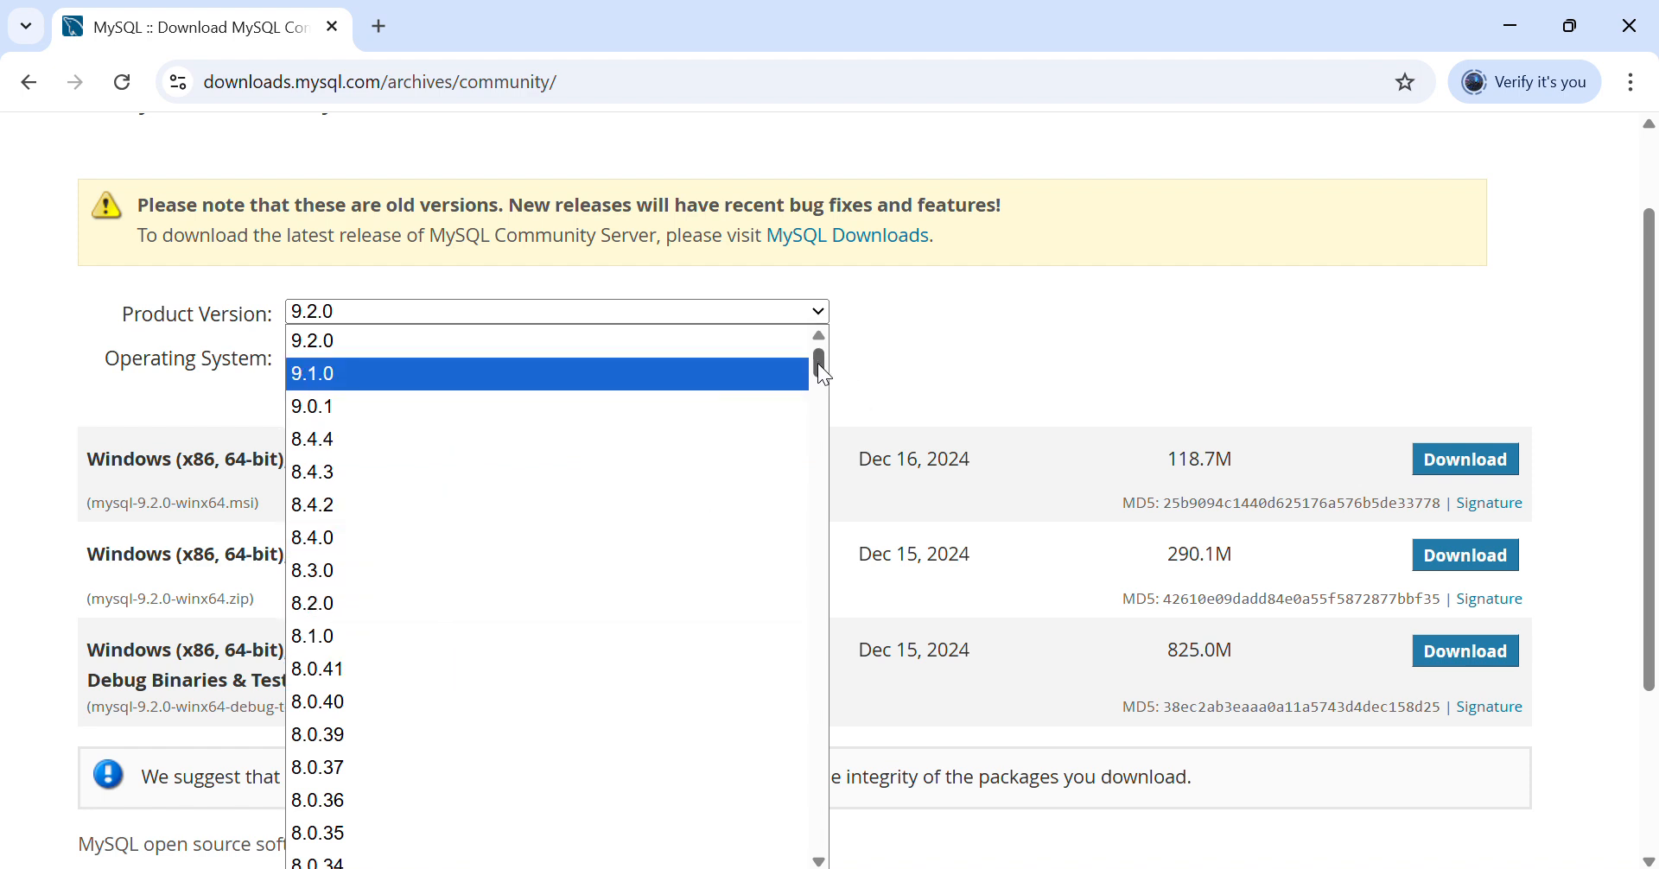
drag(817, 362, 895, 308)
click(1034, 314)
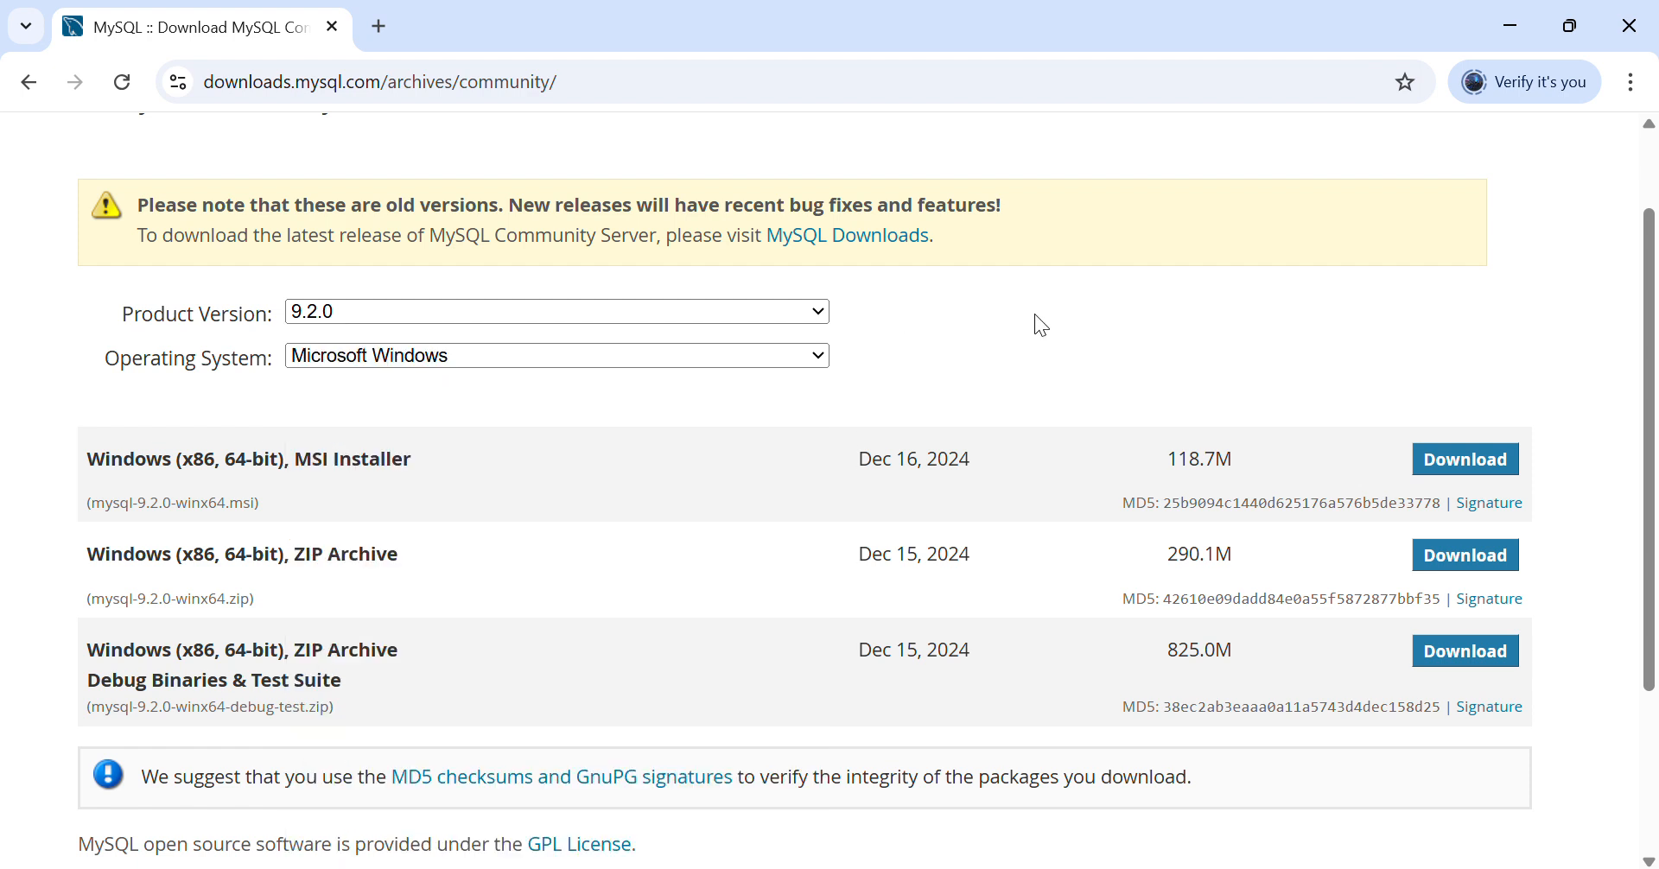
click(38, 91)
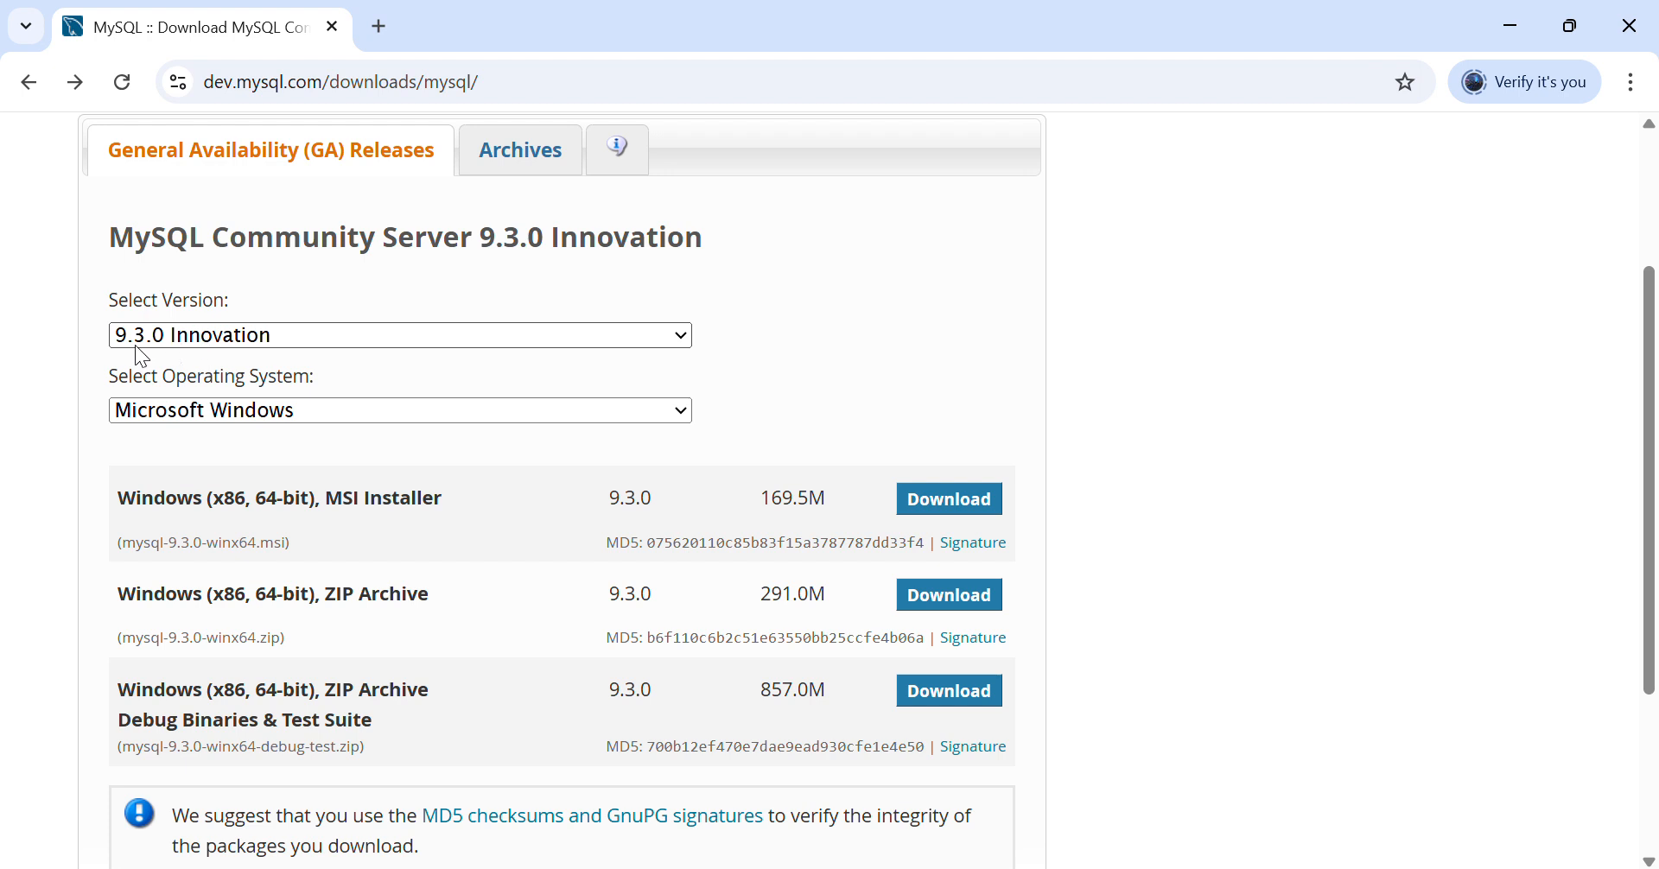
- Keep Microsoft Windows and request the 169.5M Windows (x86, 64-bit) MSI Installer for 9.3.0
click(682, 412)
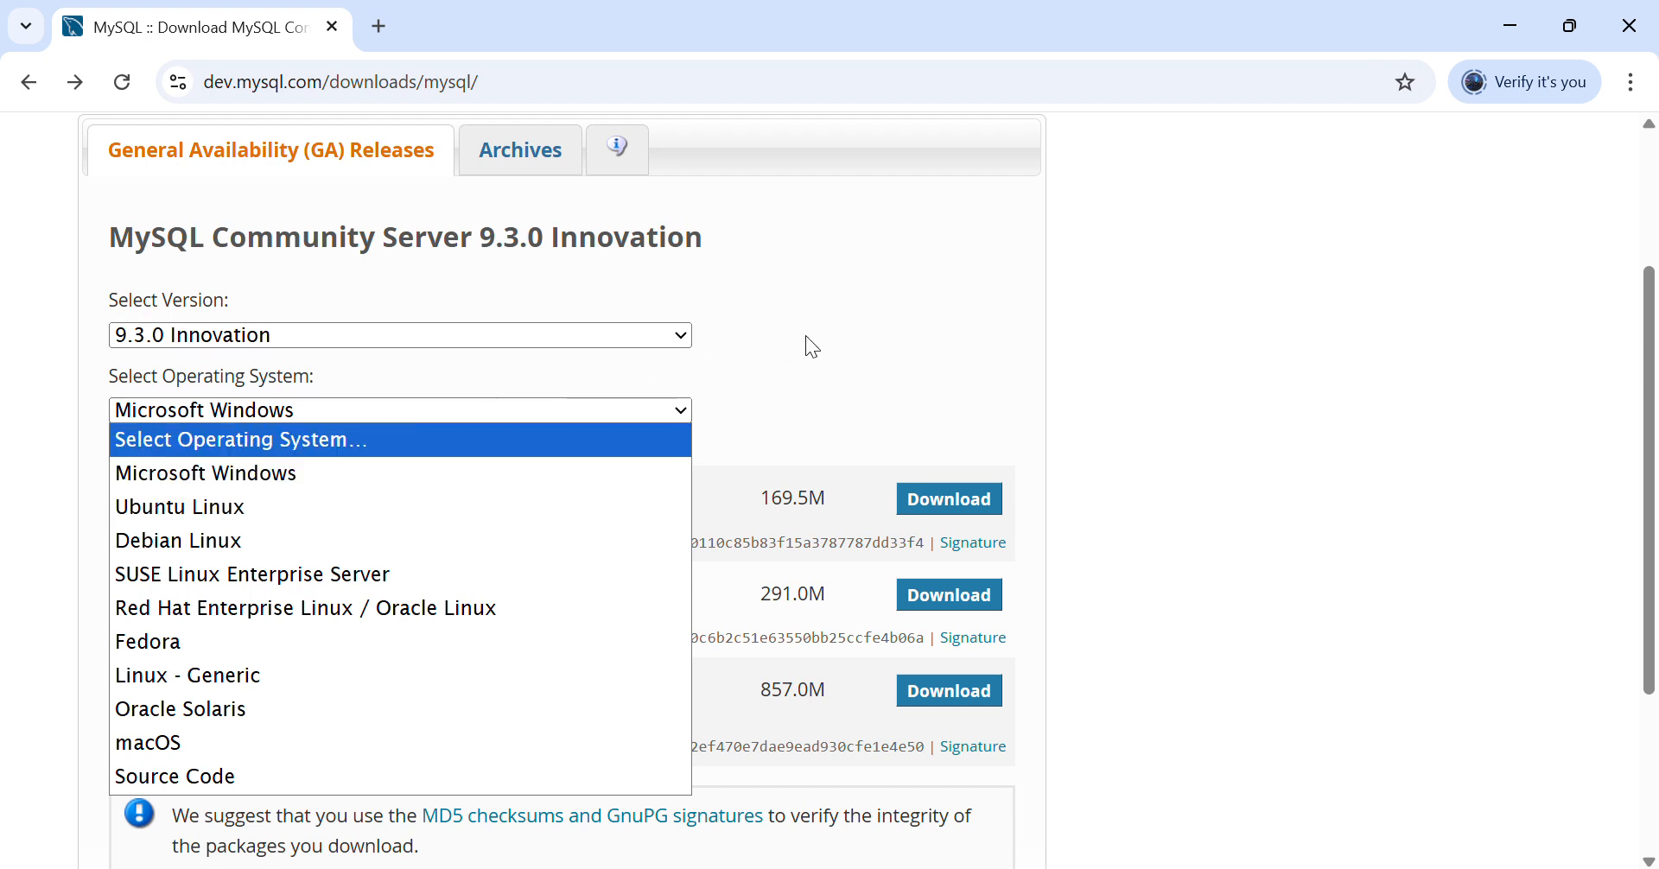
click(877, 336)
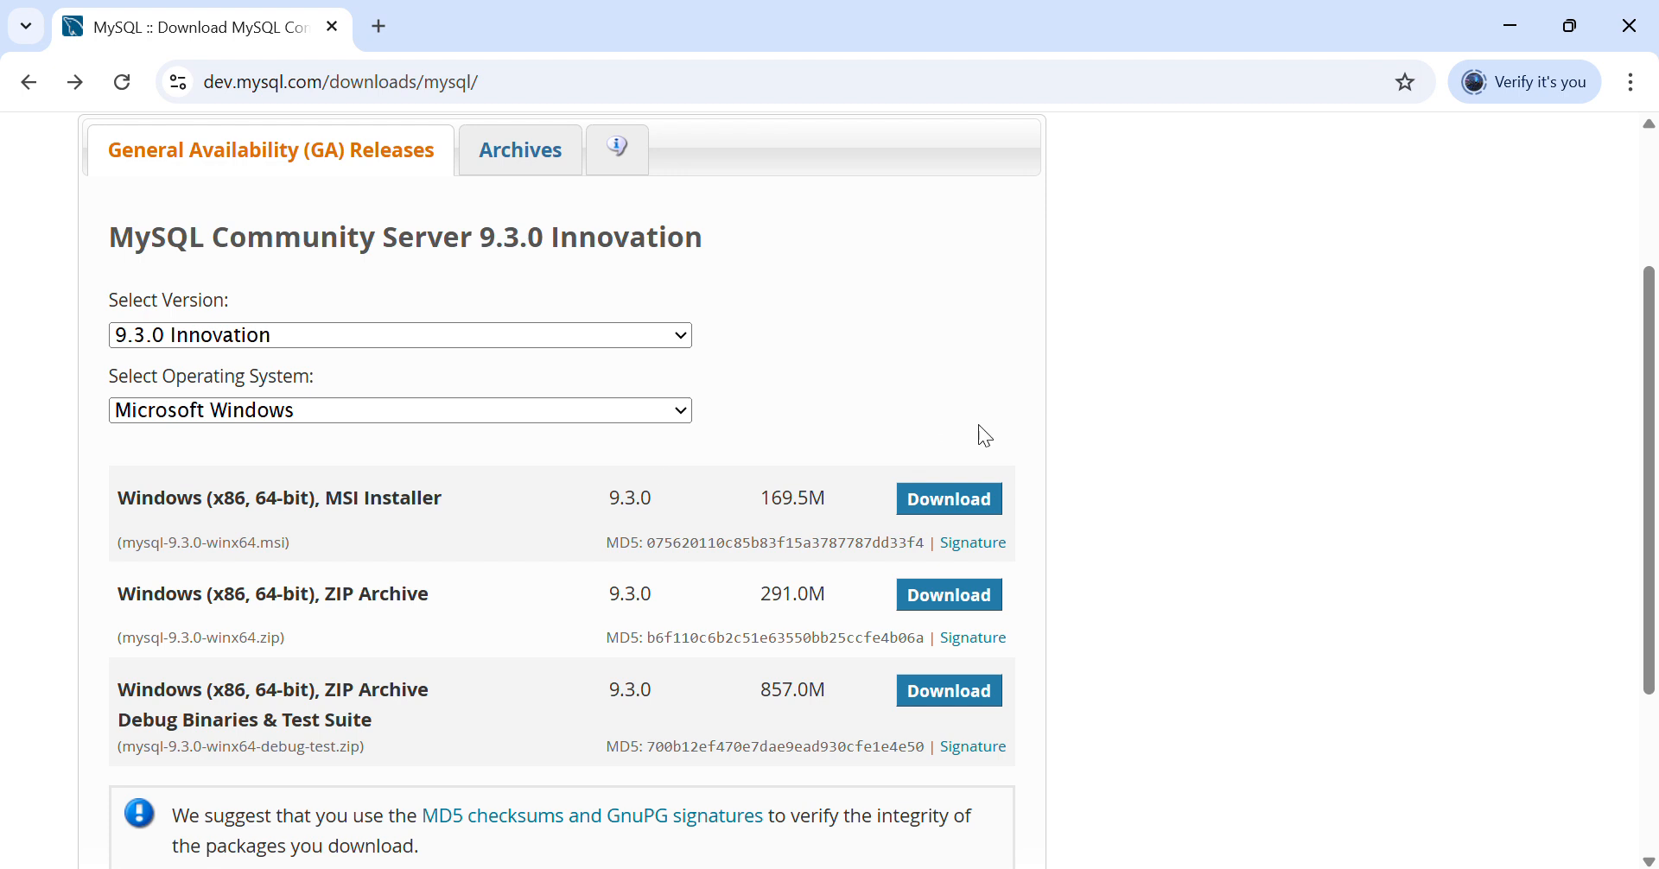
click(948, 501)
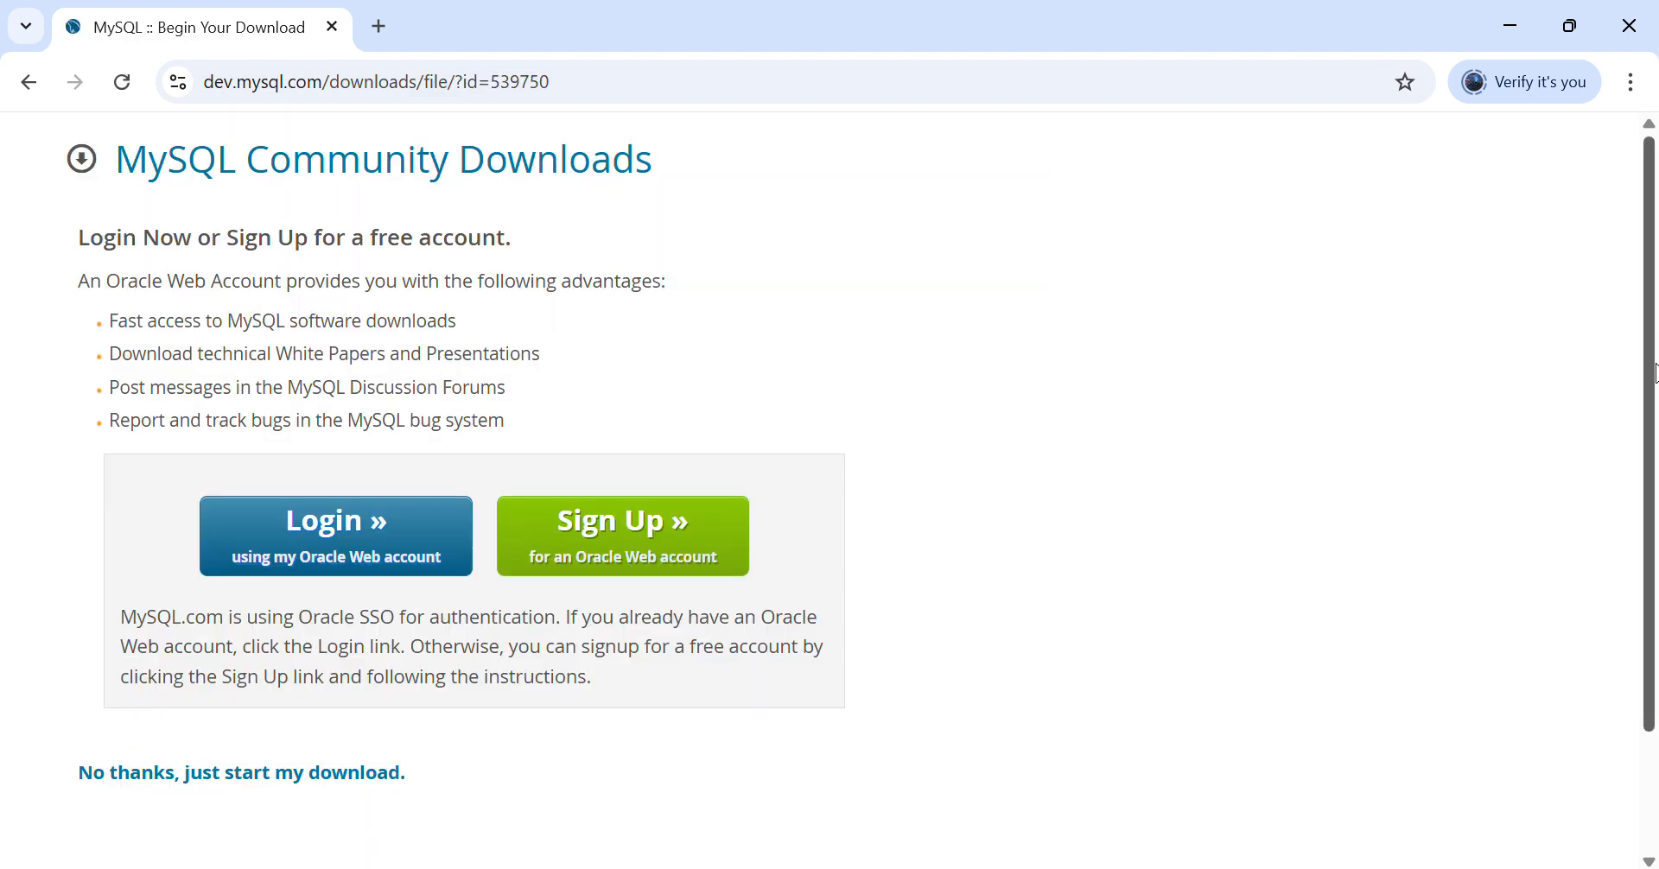
- Start the 9.3.0 MSI installer download without logging in, check its progress, and navigate back
scroll(899, 324, down, 2)
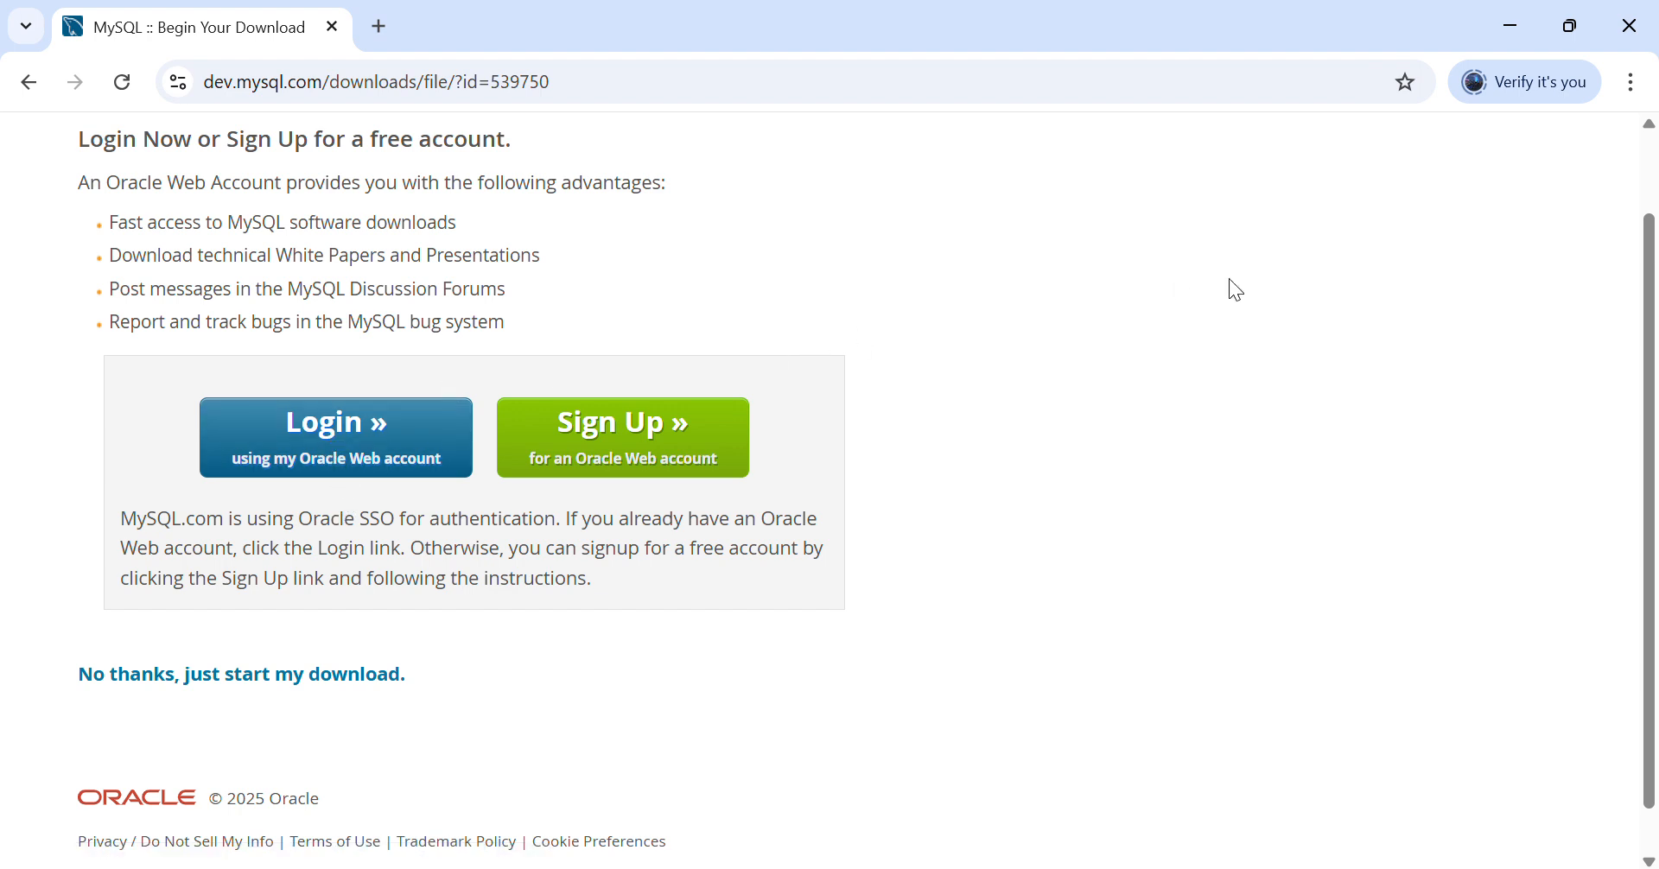
click(242, 673)
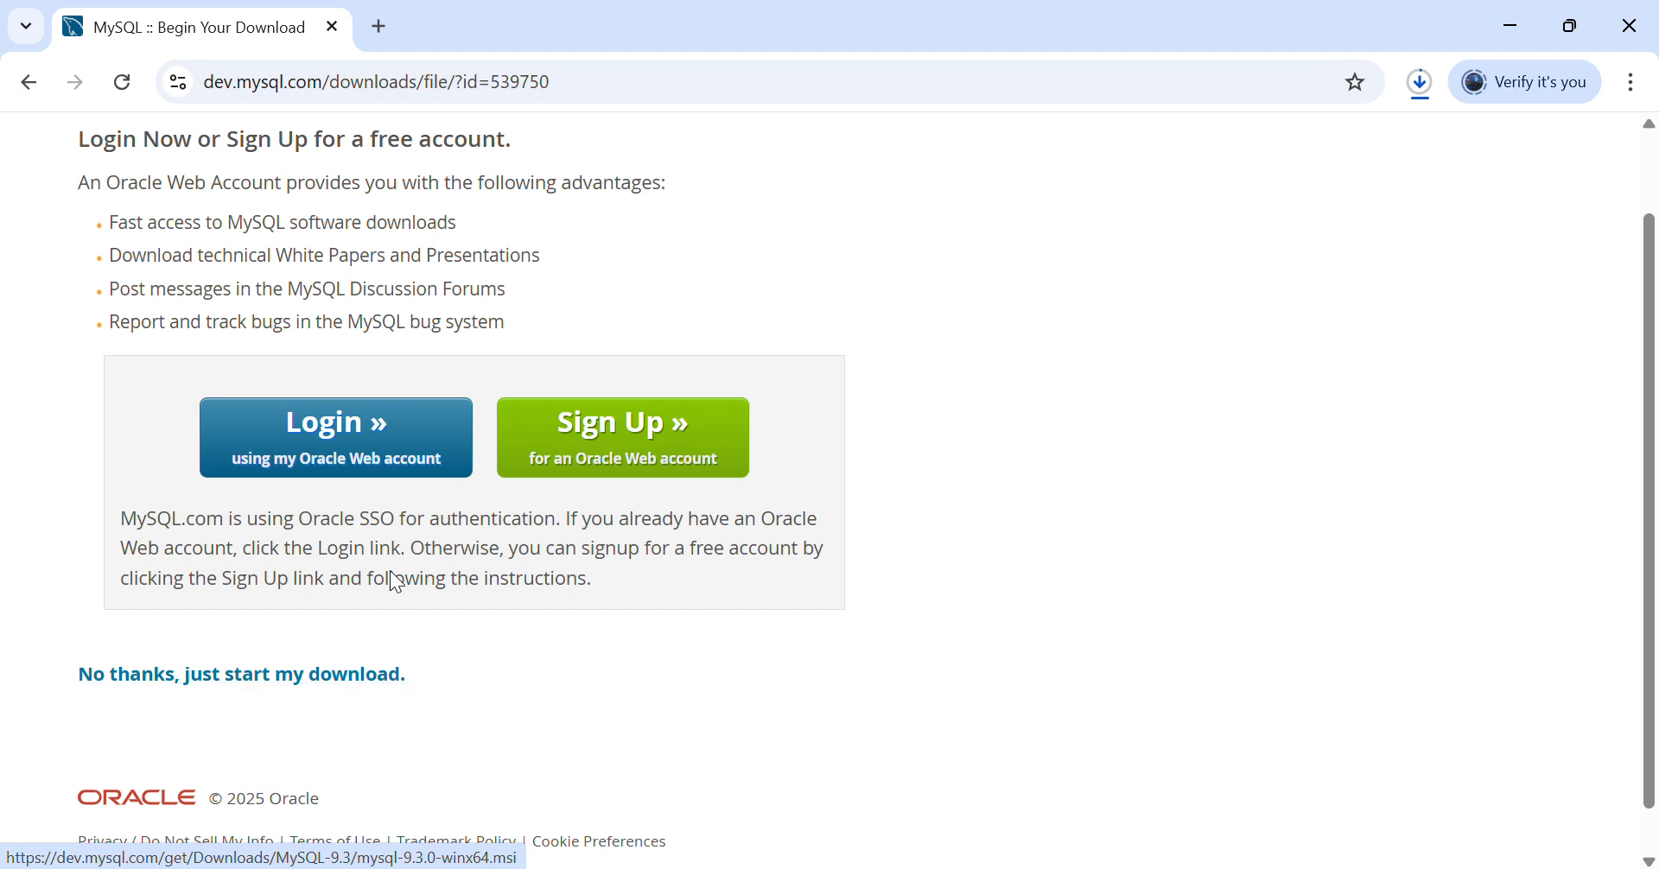
click(1420, 79)
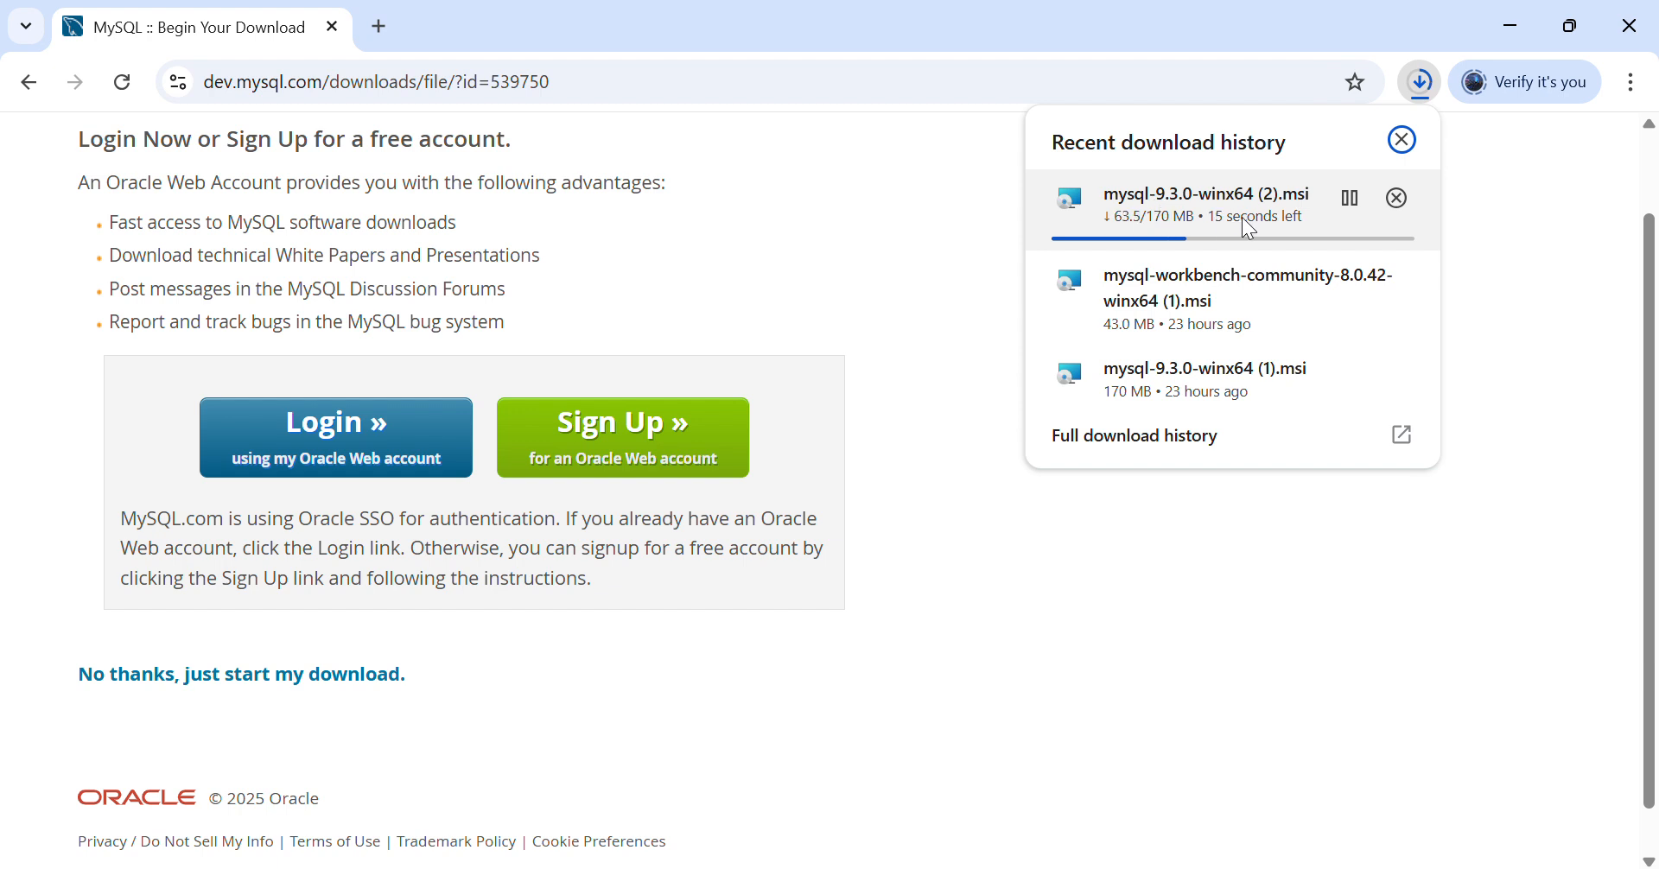
click(985, 619)
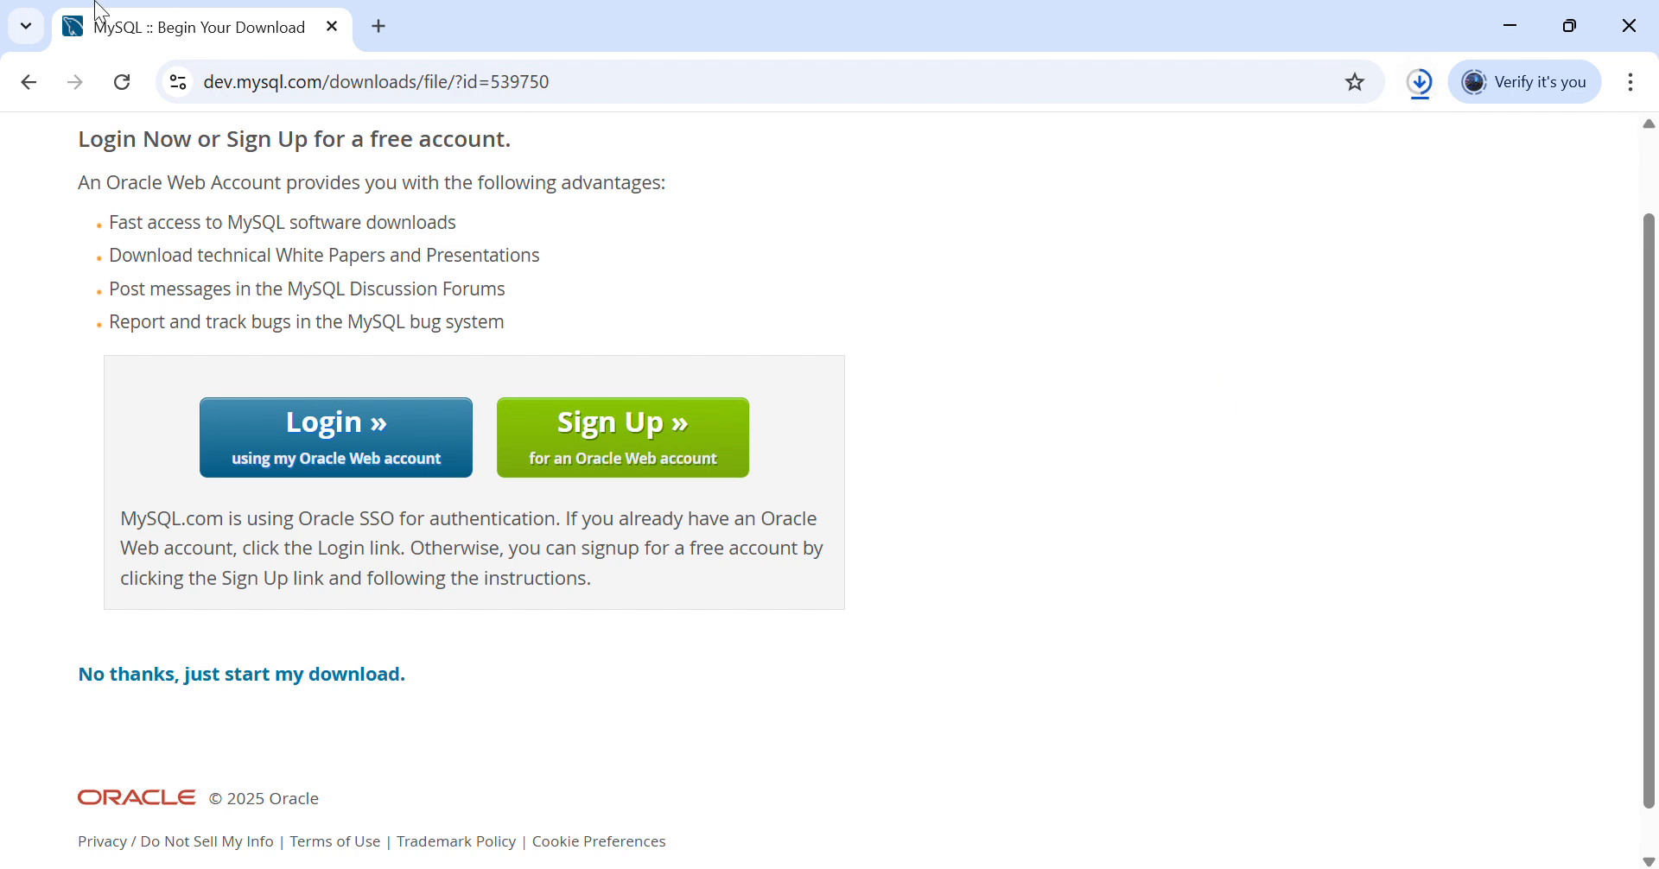
click(29, 82)
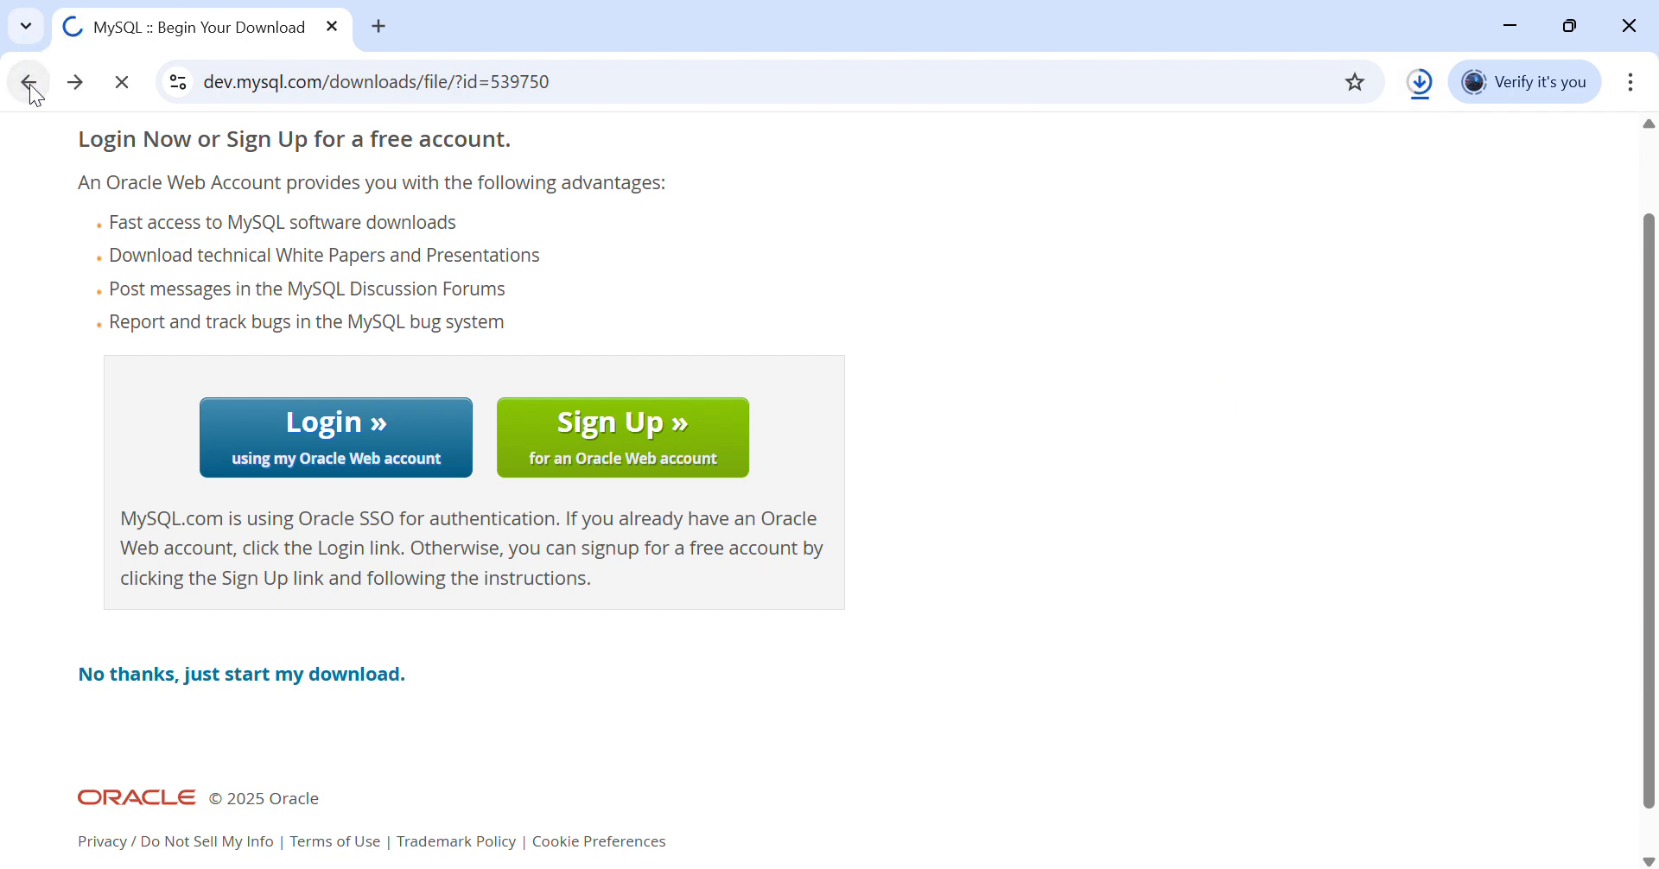
click(30, 83)
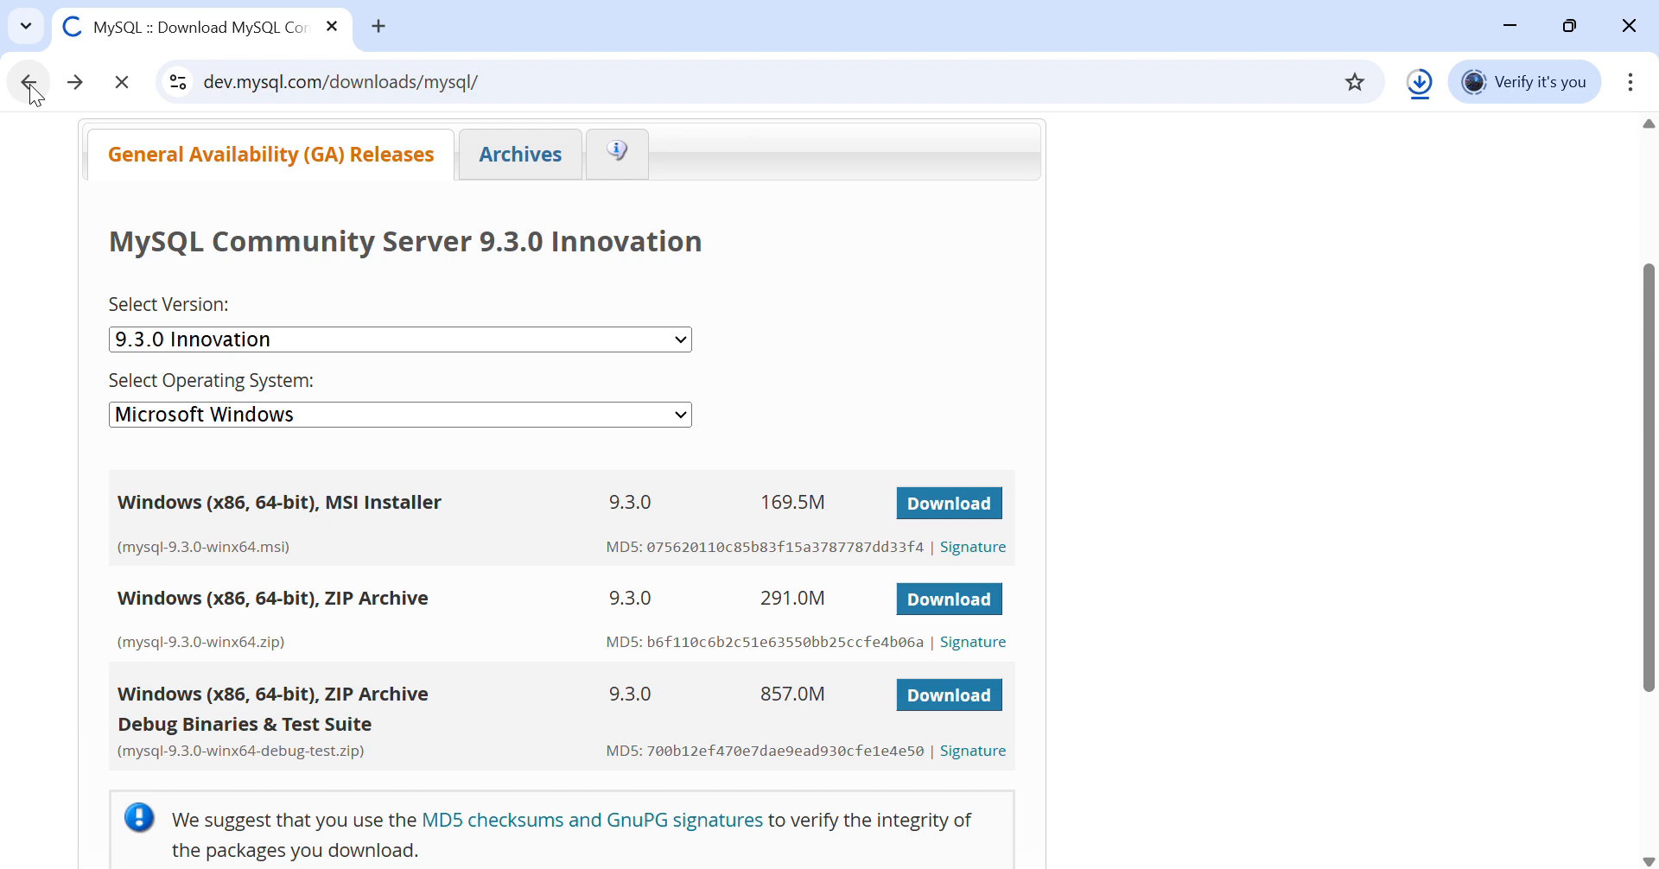
- Return to the MySQL Community Downloads list and open the MySQL Workbench page
click(30, 85)
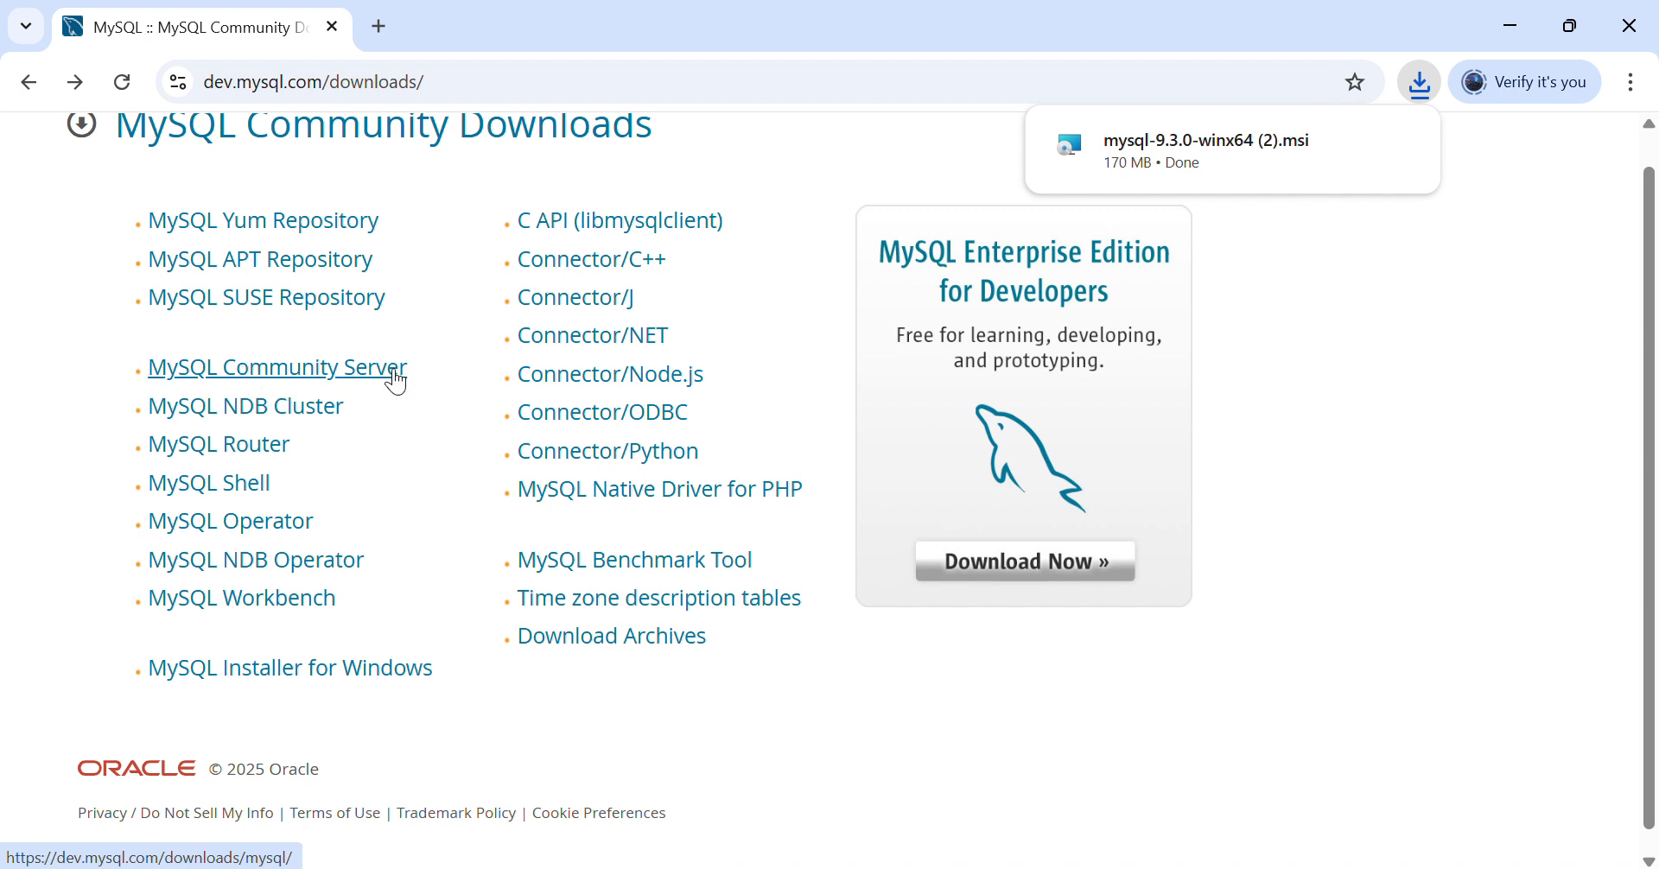
click(246, 601)
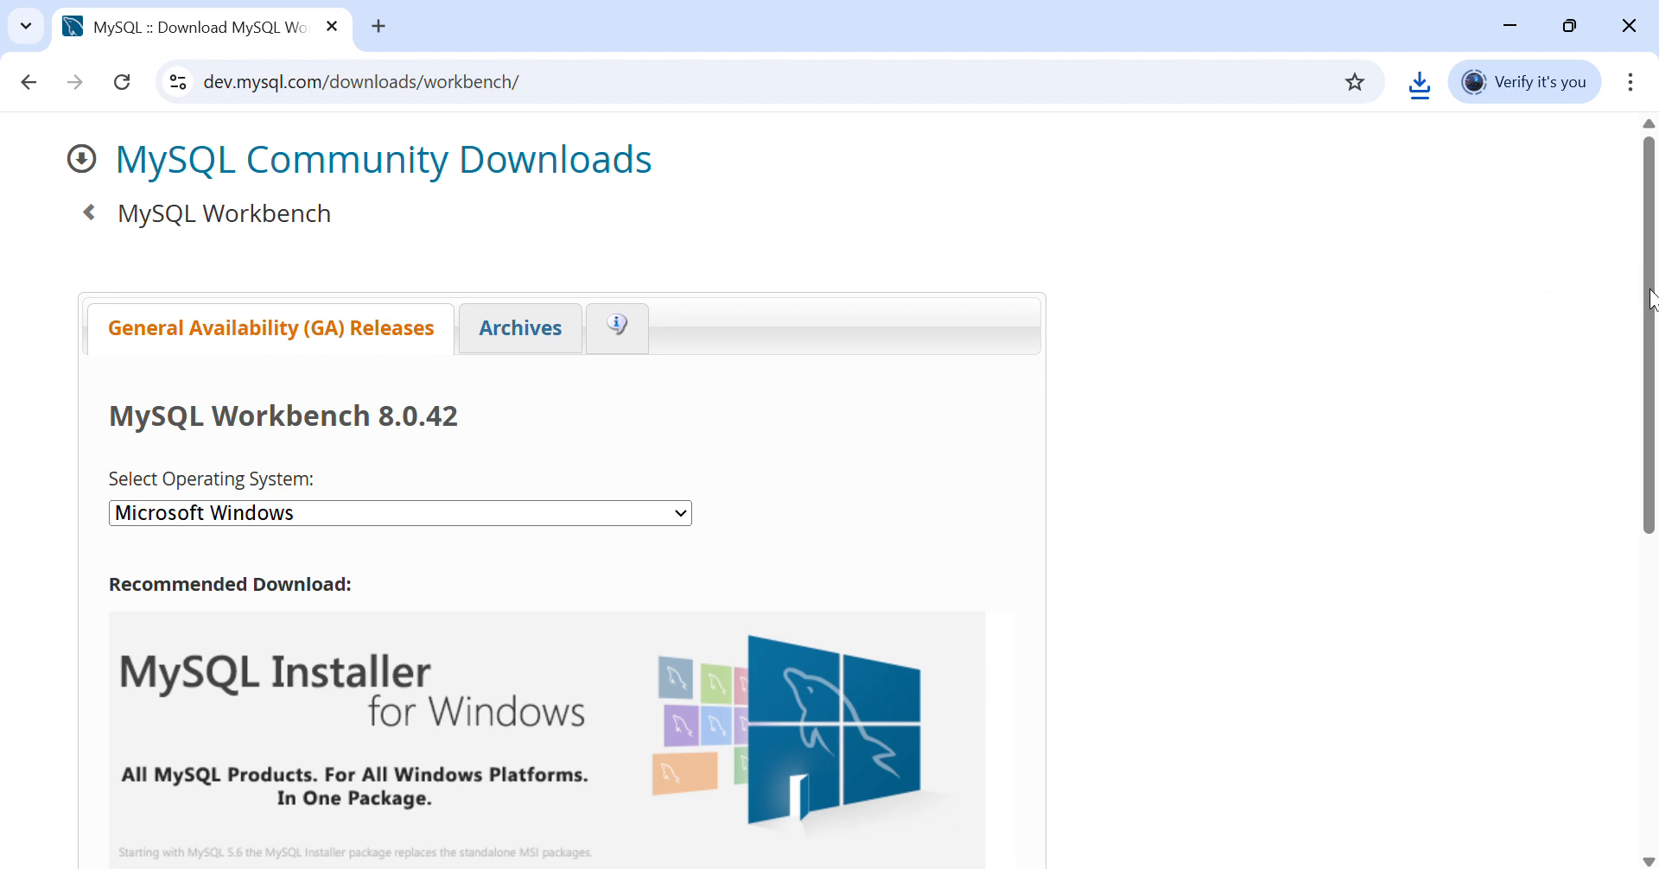
- Review the Workbench 8.0.42 Windows downloads, including the 43.0M MSI installer, then open the archives
drag(1652, 298, 1638, 333)
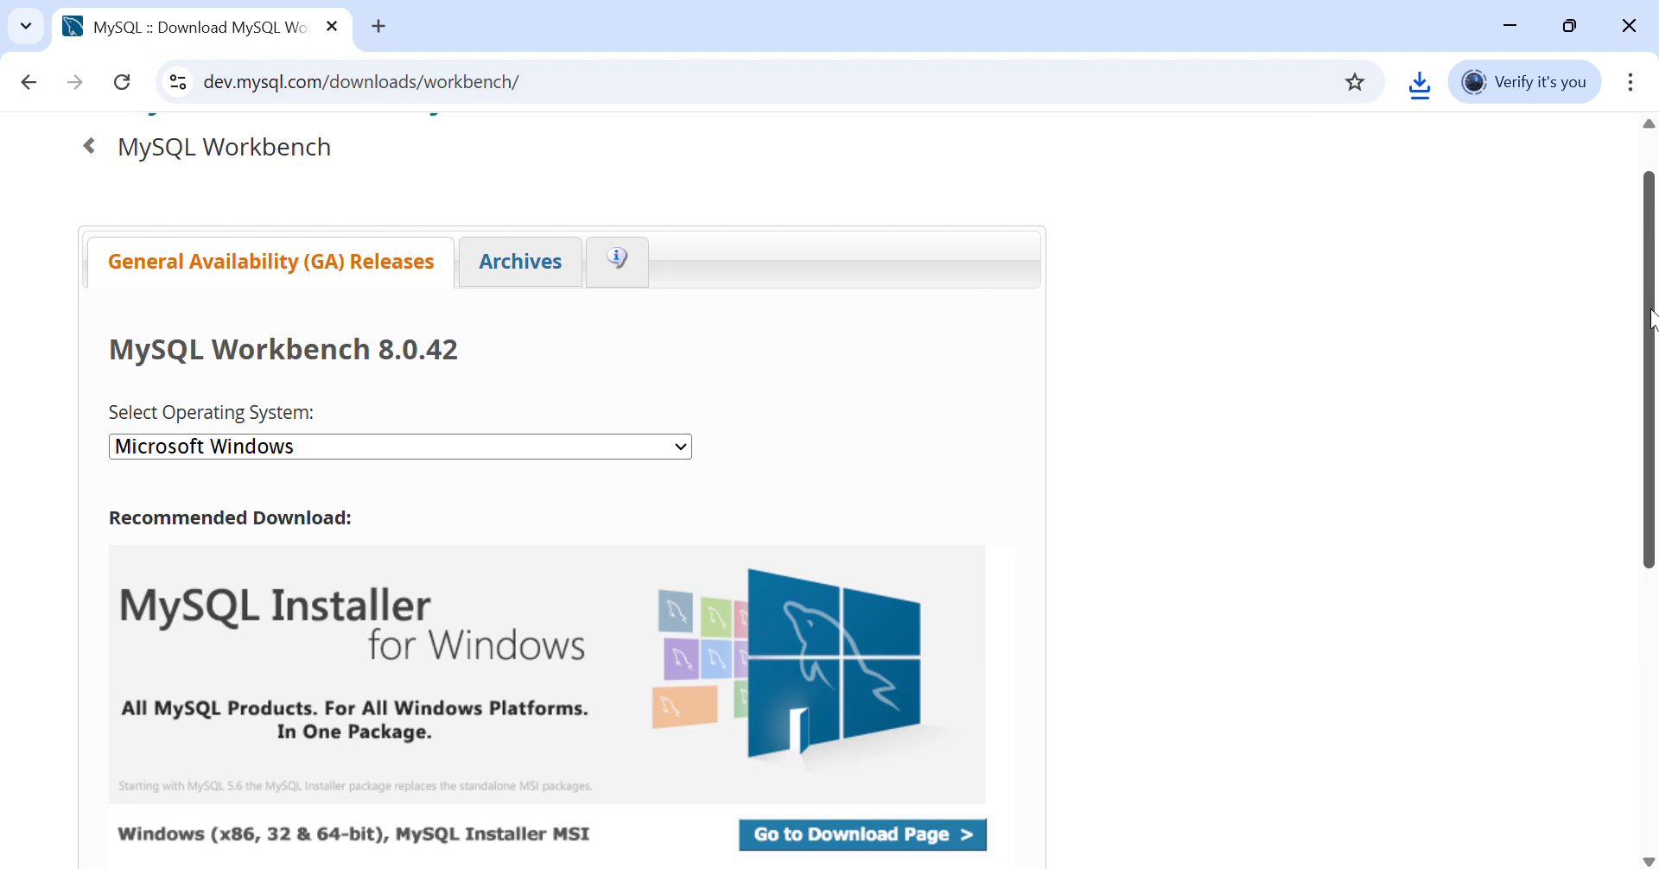
drag(1652, 333, 1652, 510)
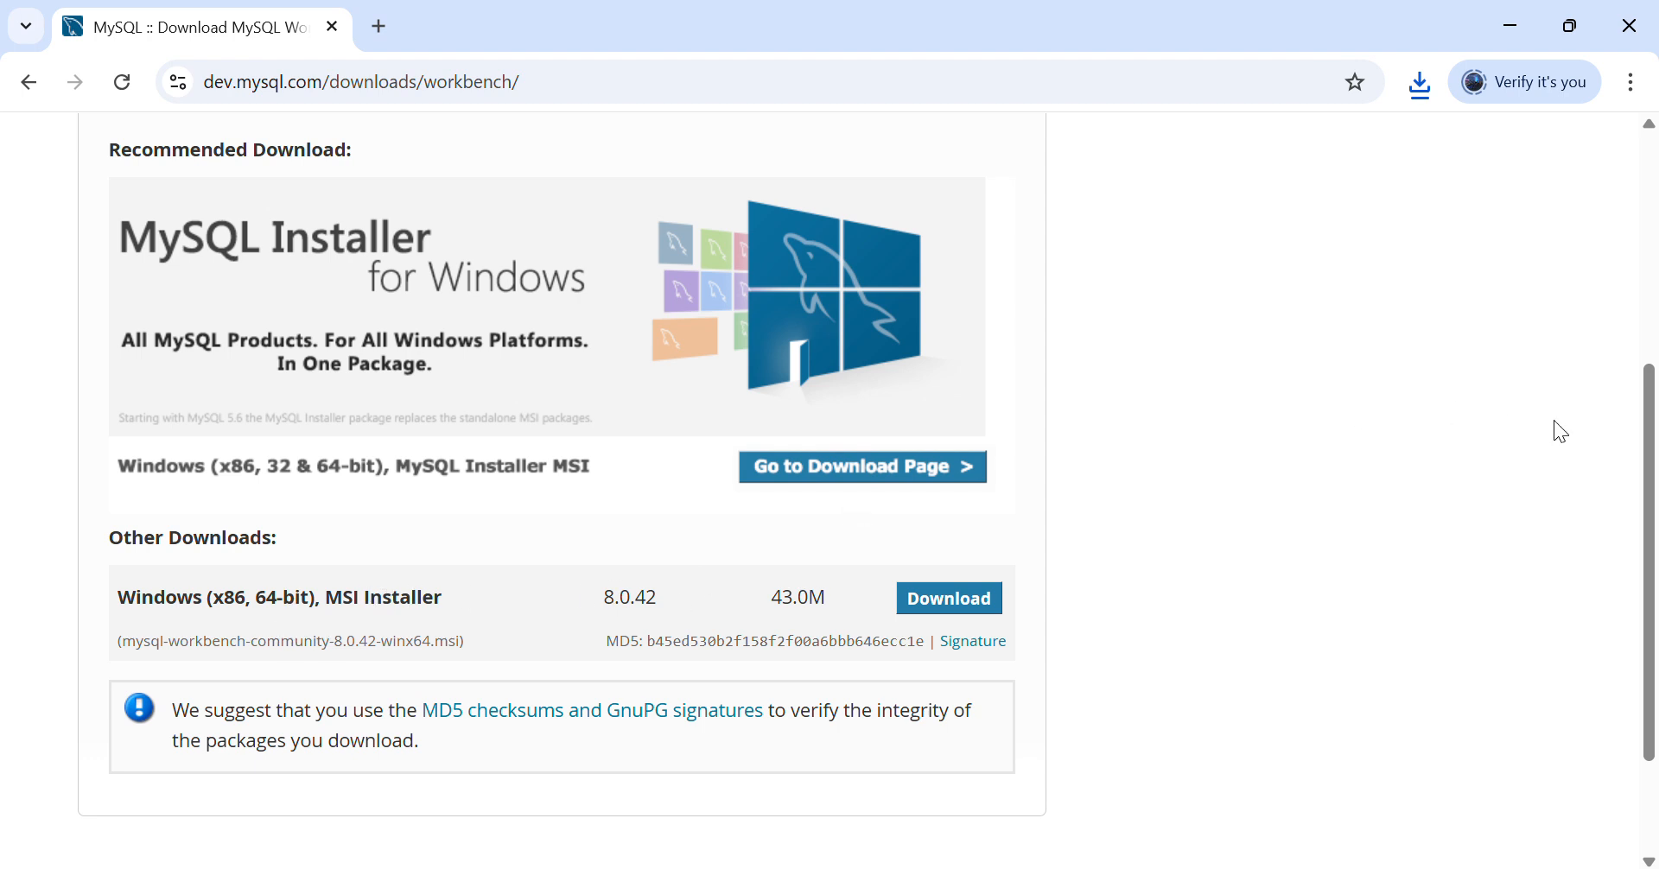
drag(1648, 472, 1619, 263)
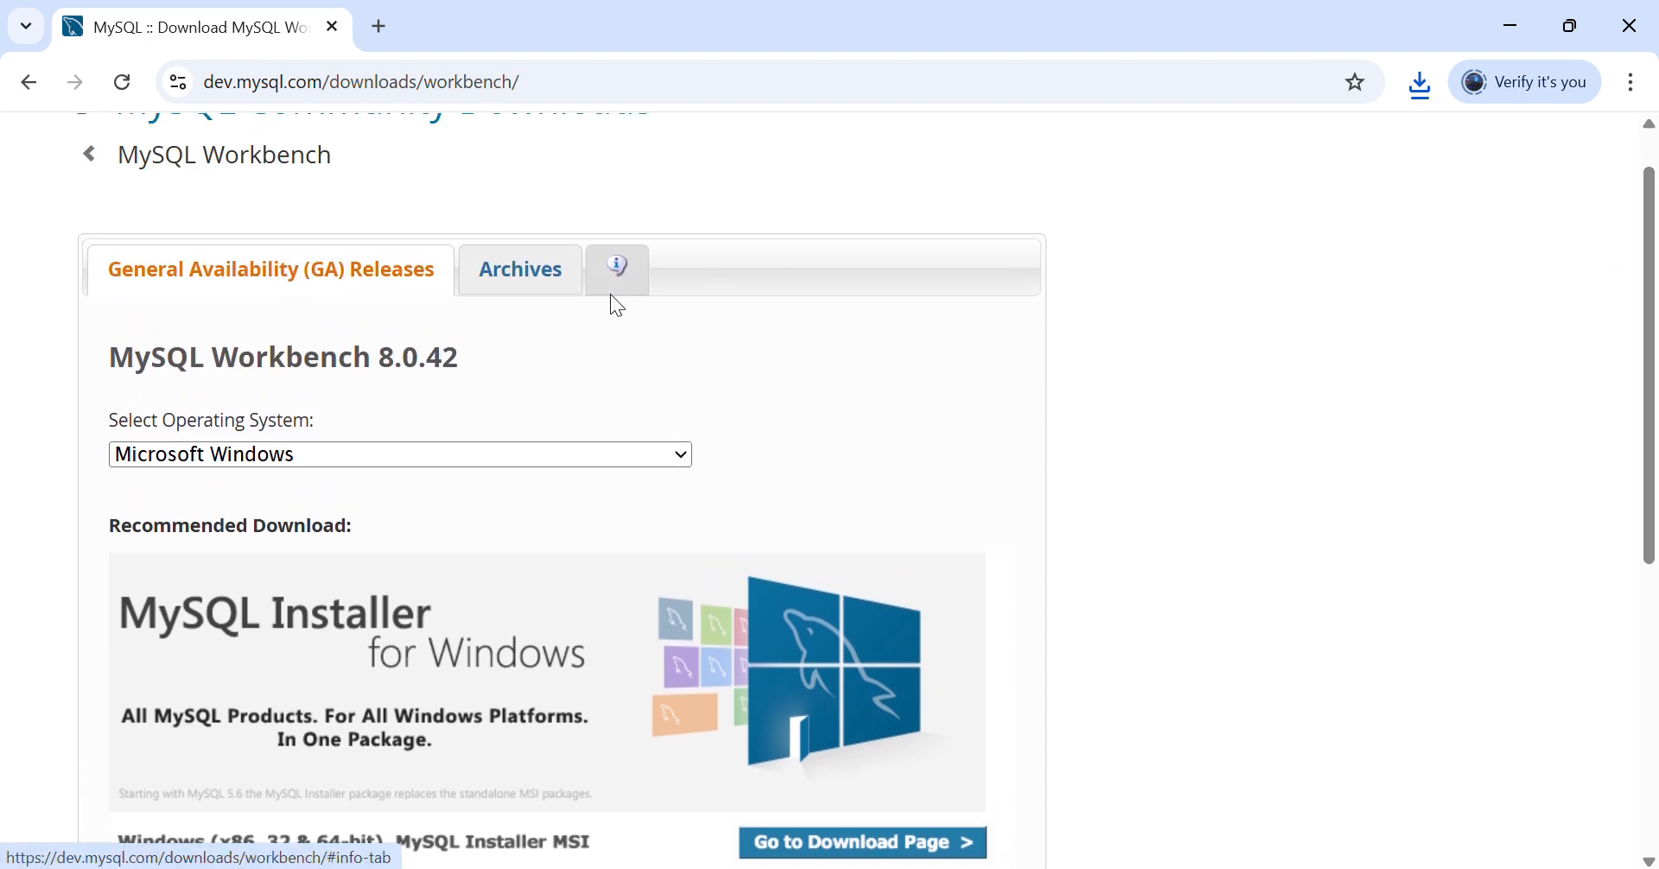
click(521, 276)
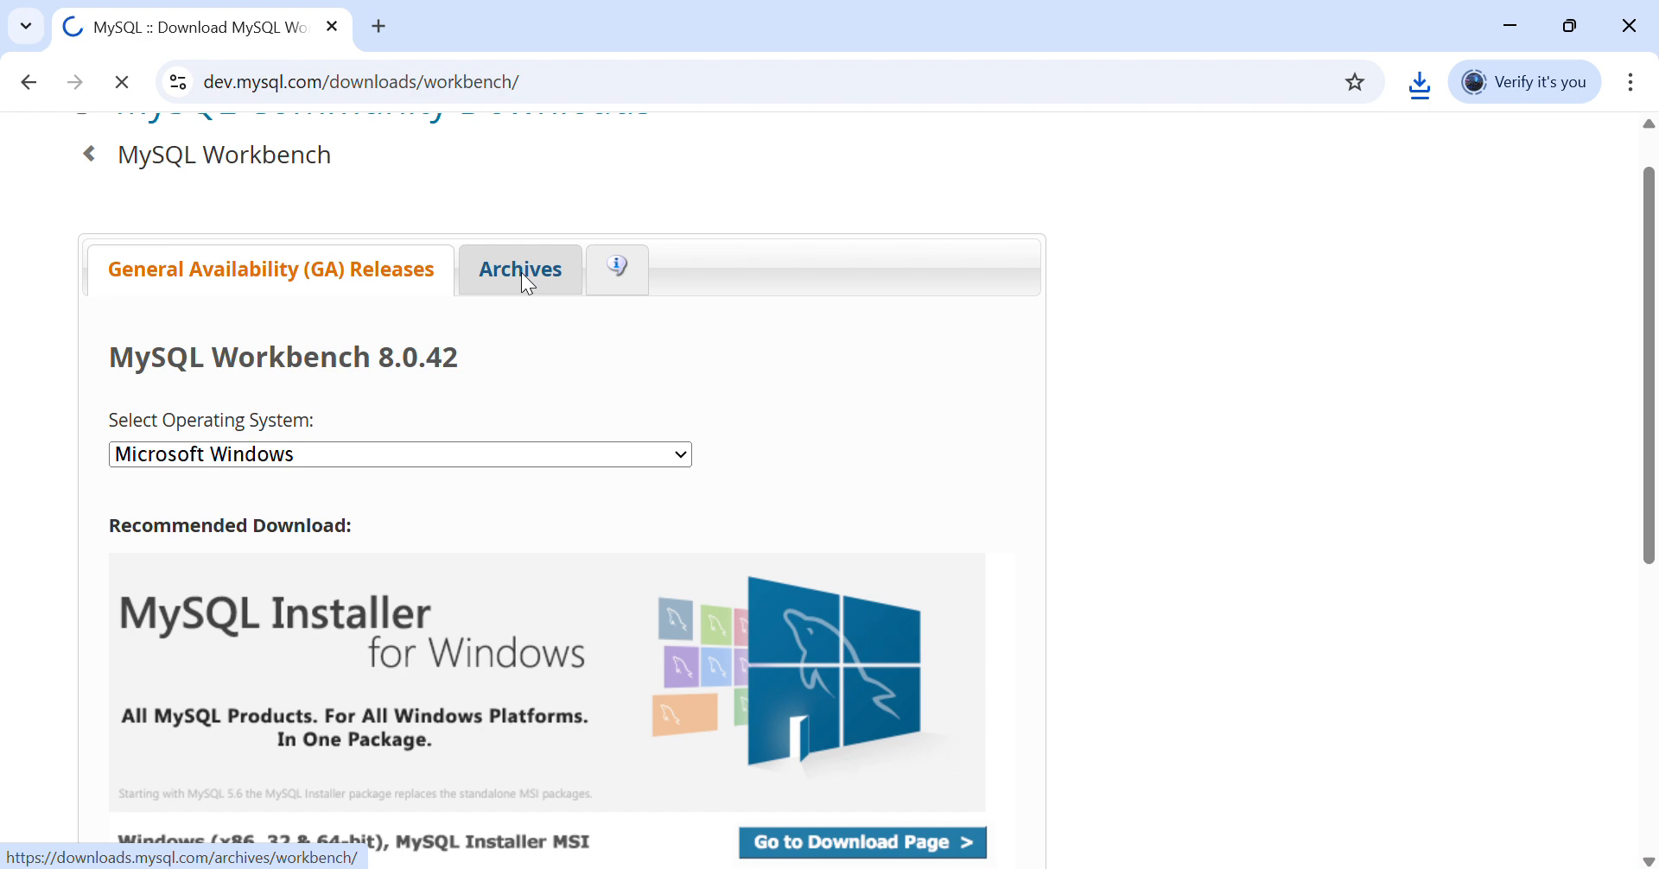
click(818, 426)
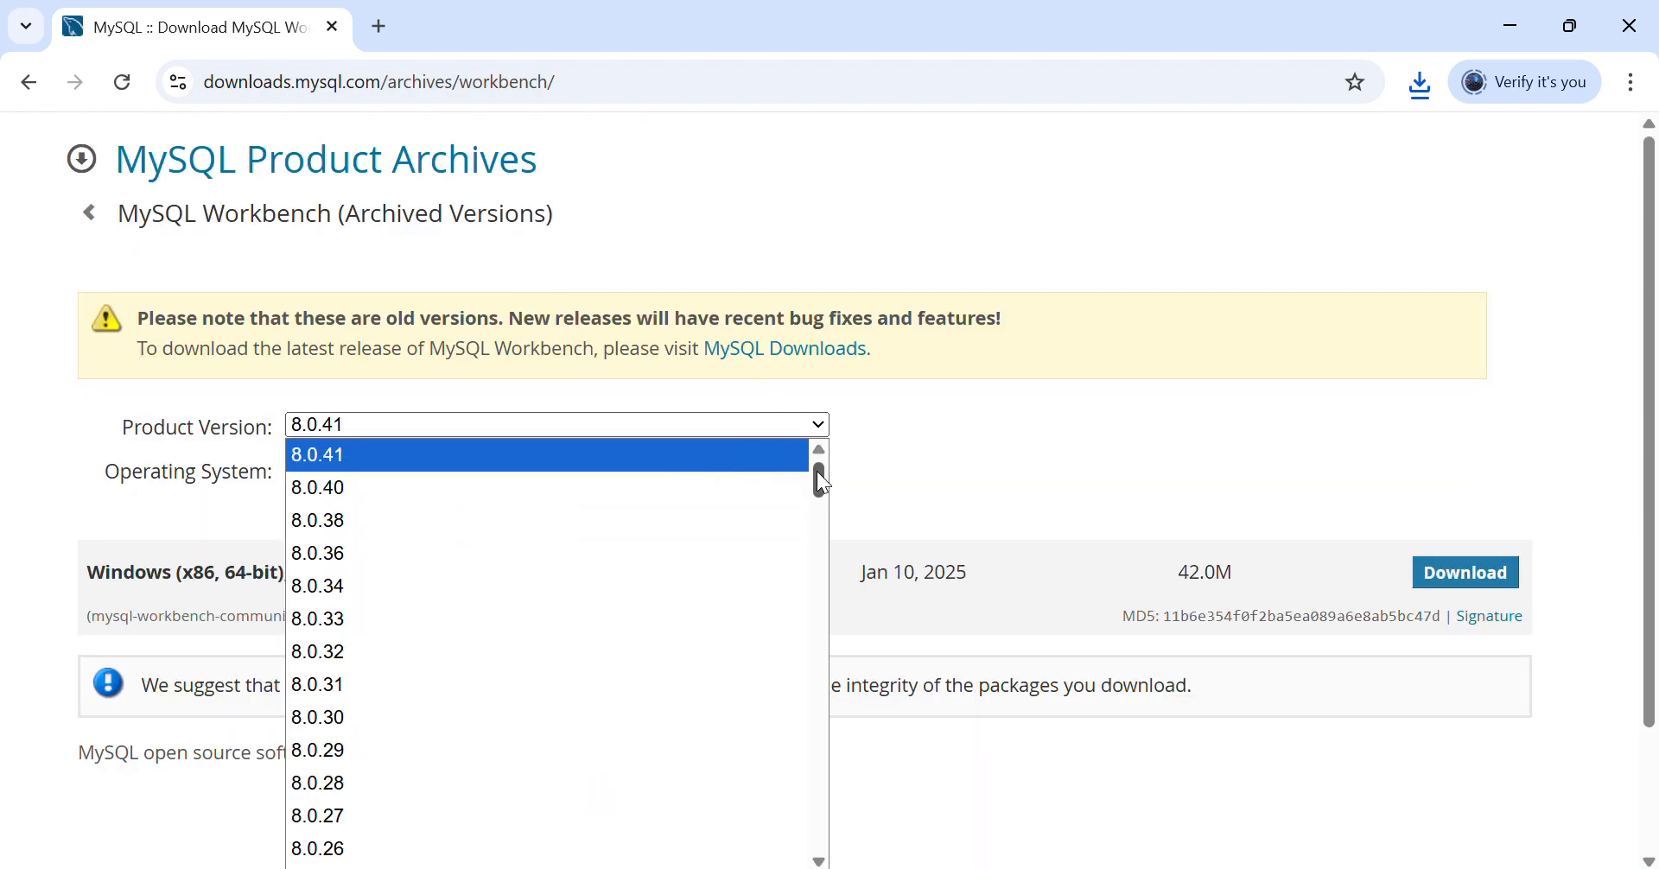
mouse_move(817, 474)
mouse_down()
mouse_move(822, 807)
mouse_move(815, 463)
mouse_up()
click(851, 428)
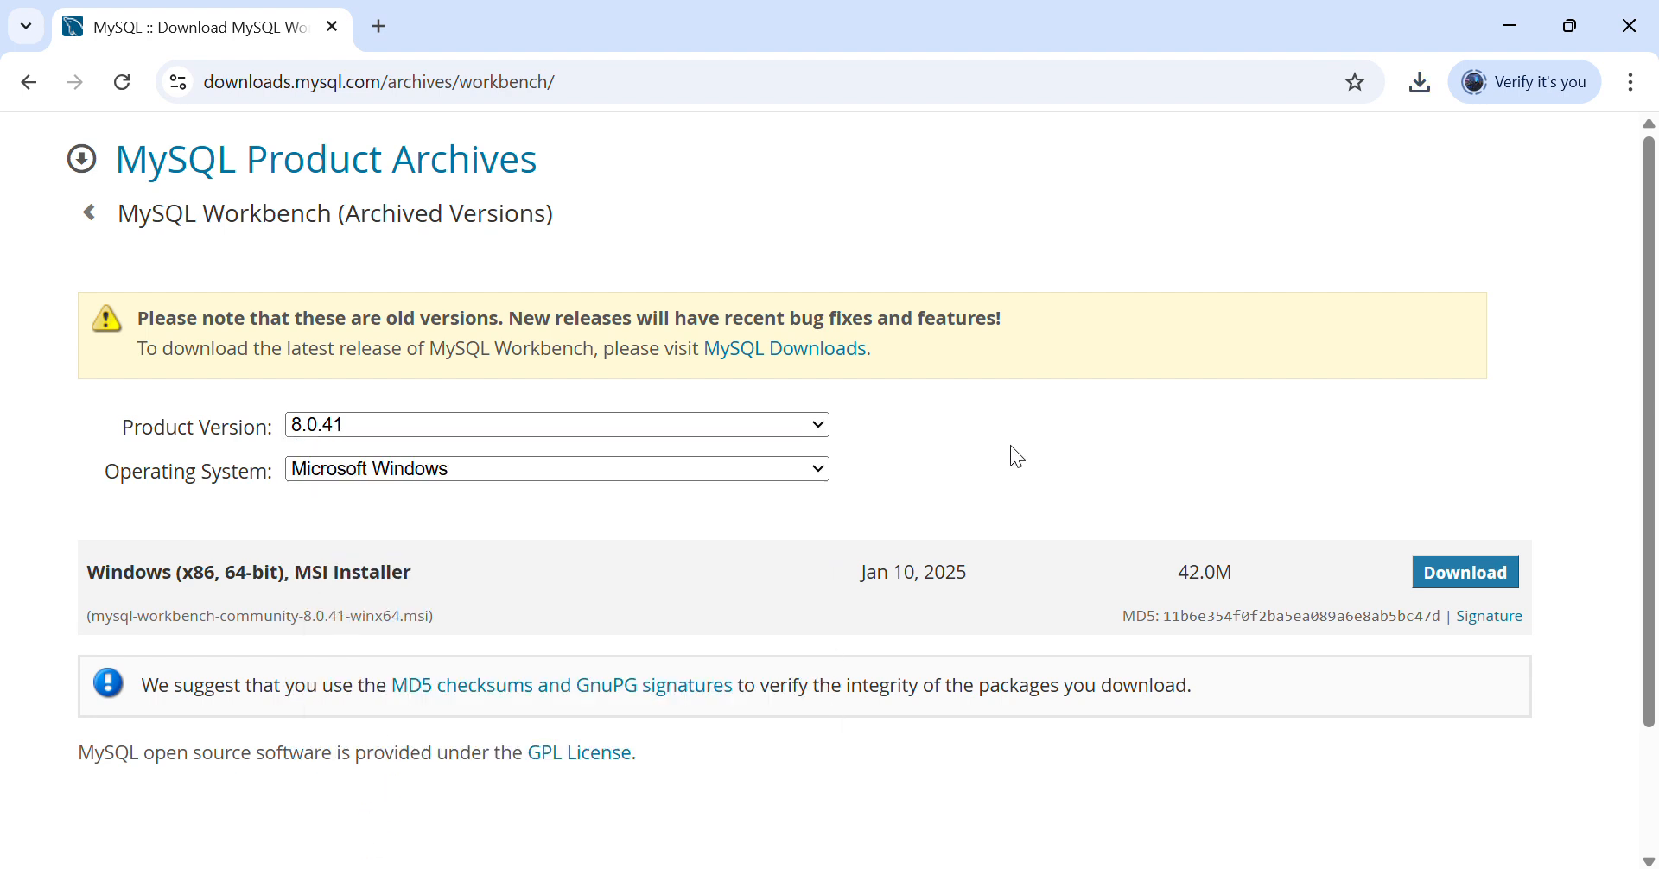
click(29, 78)
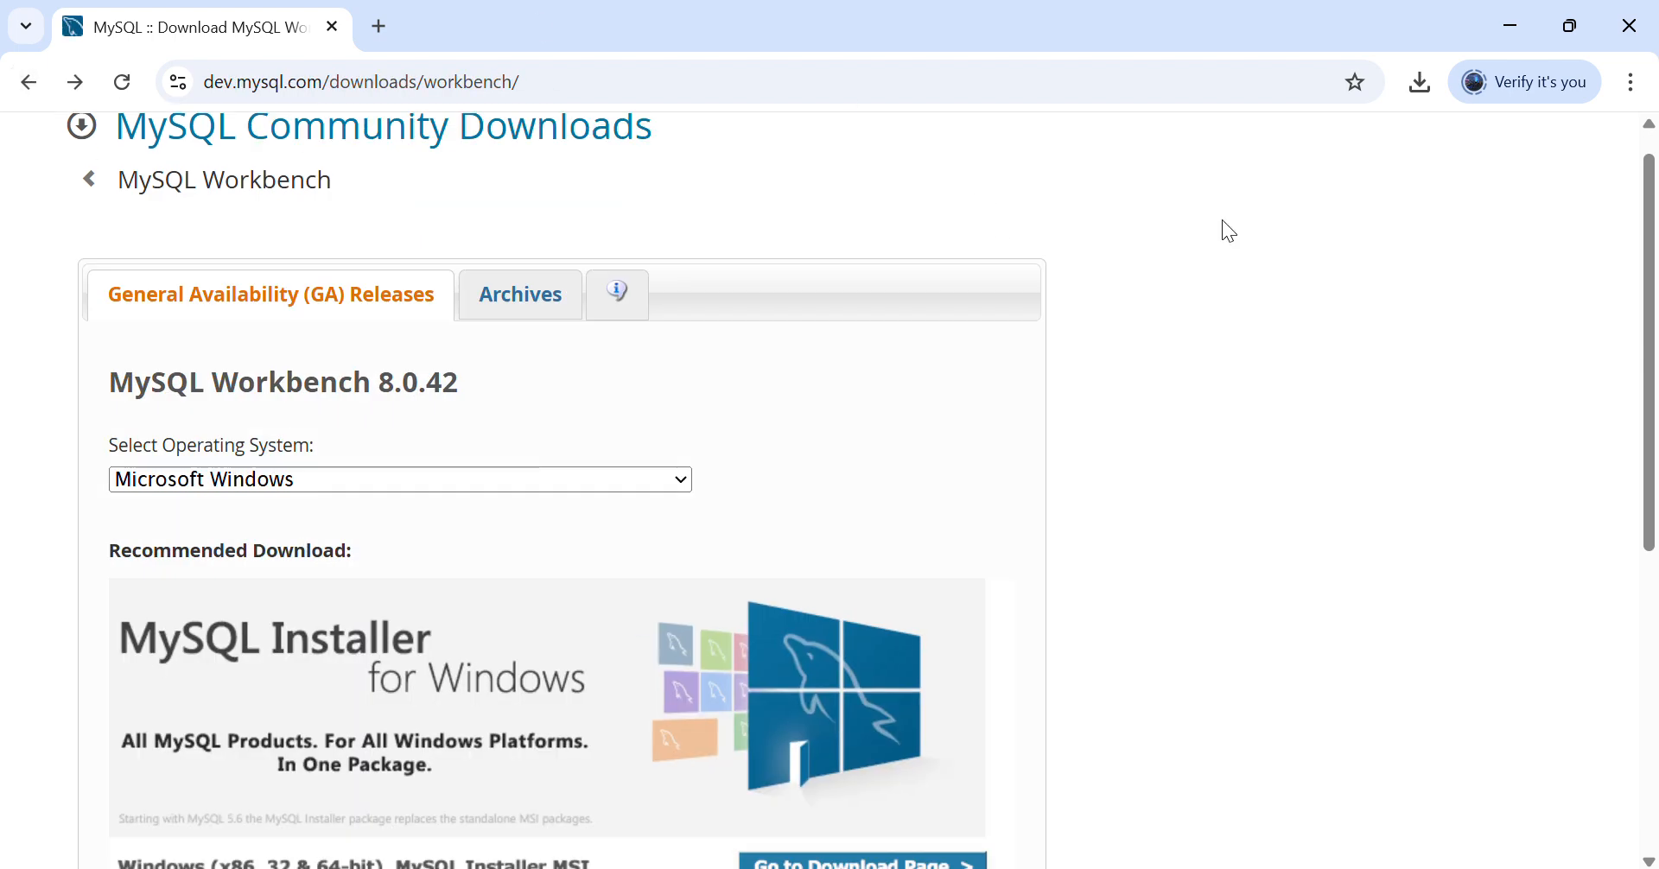
drag(1655, 259, 1511, 463)
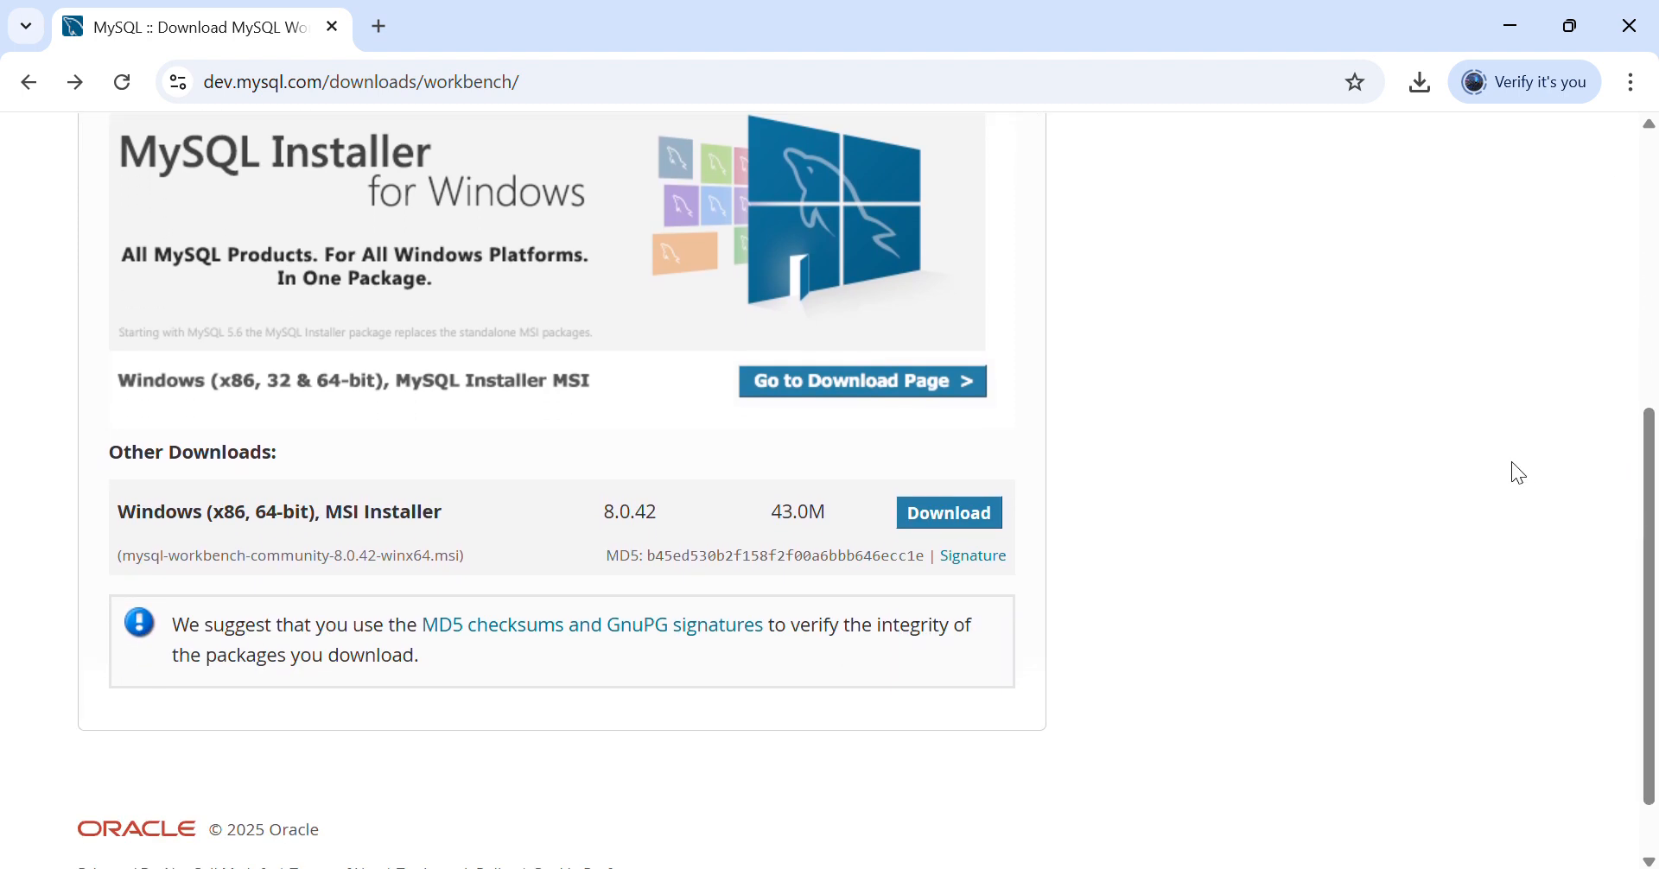
- Download the 43.0 MB Workbench 8.0.42 MSI installer without logging in and confirm it finished
click(953, 520)
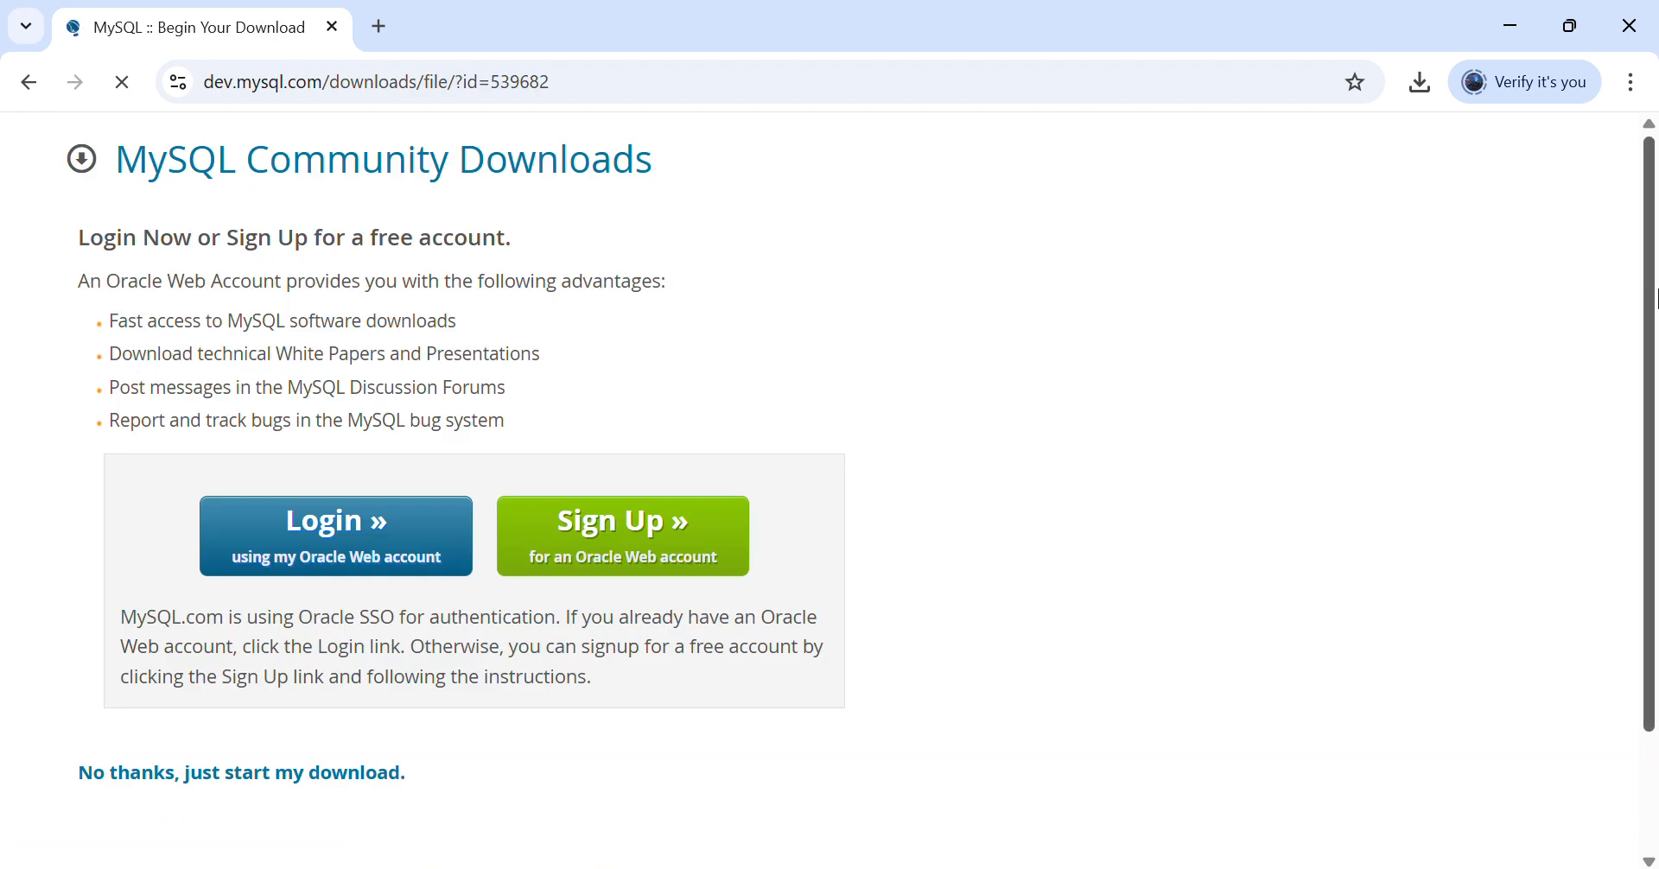
drag(1644, 344, 1648, 529)
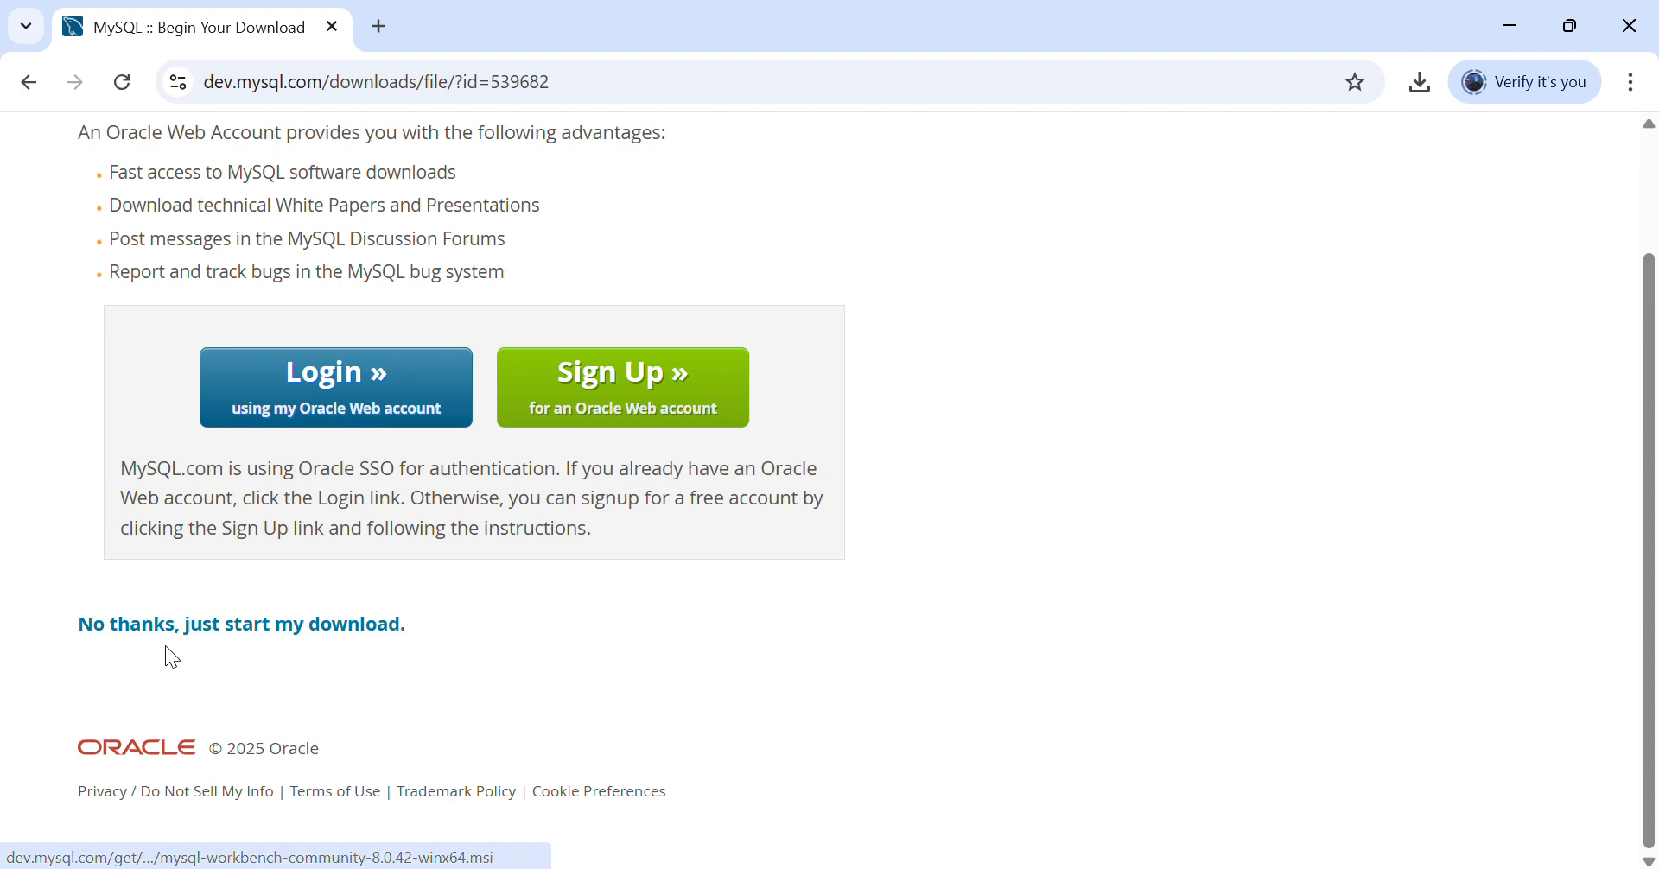
click(342, 640)
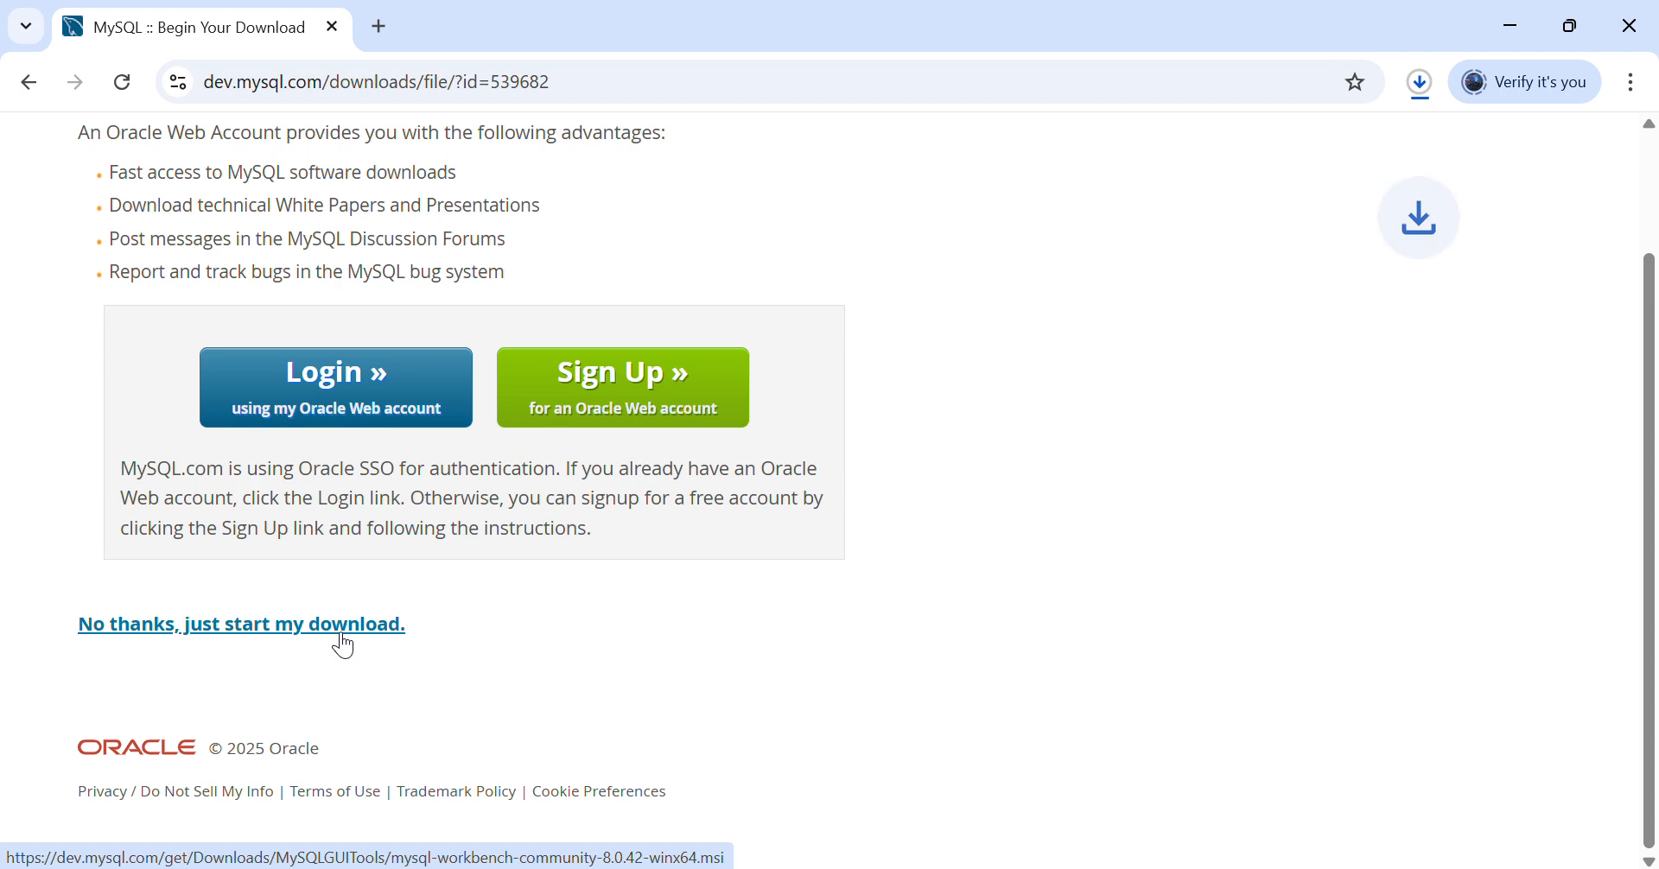
click(1423, 79)
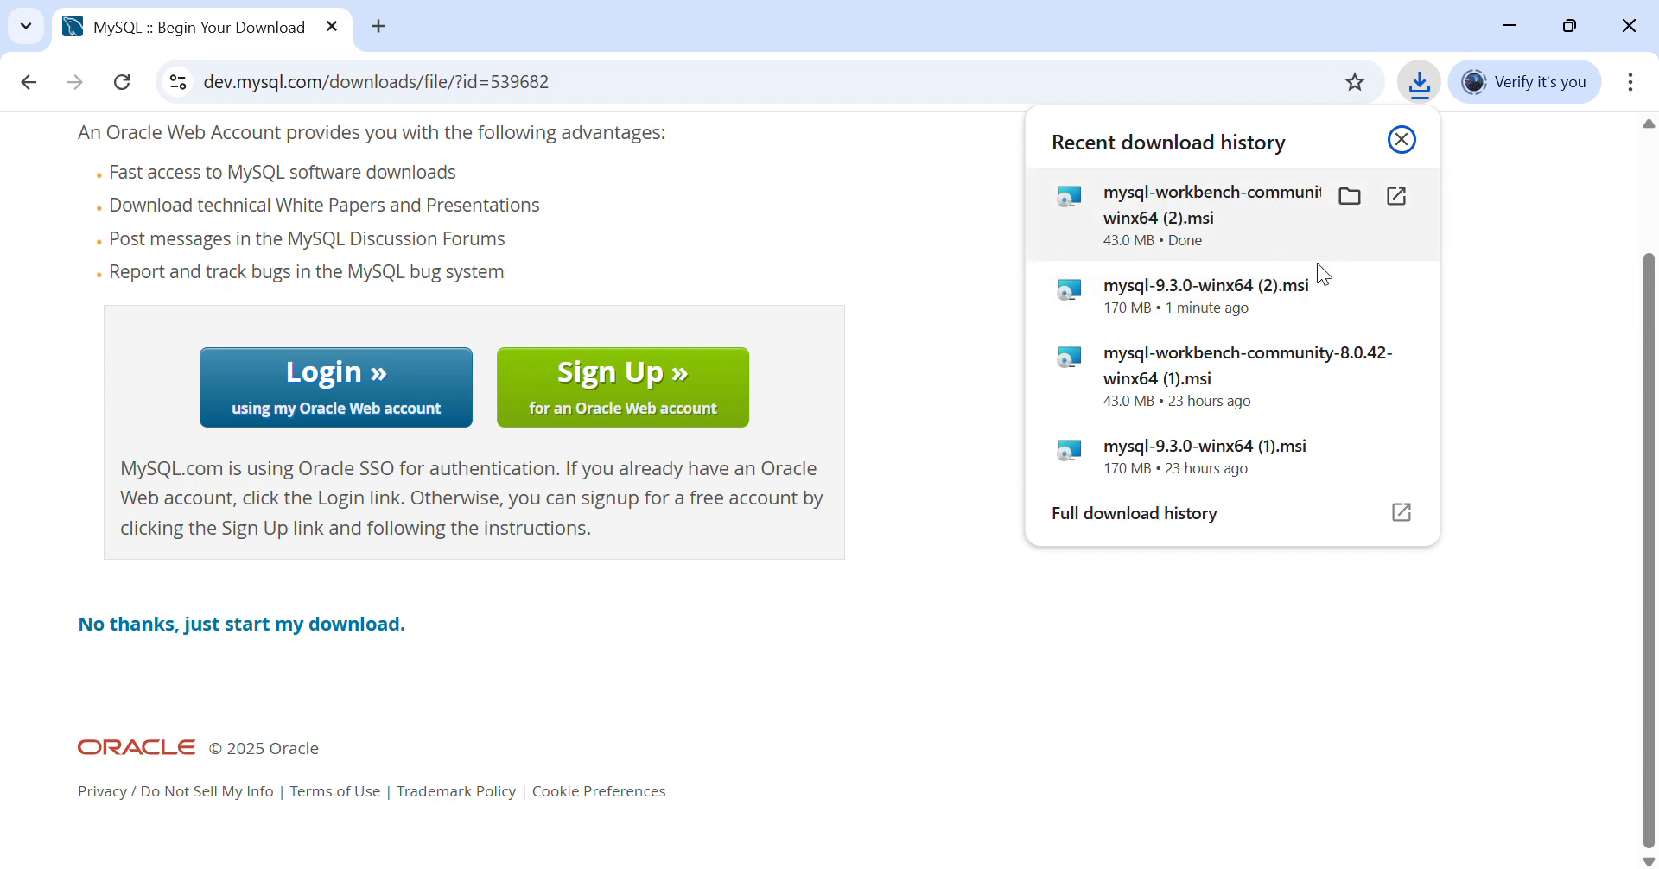
click(939, 476)
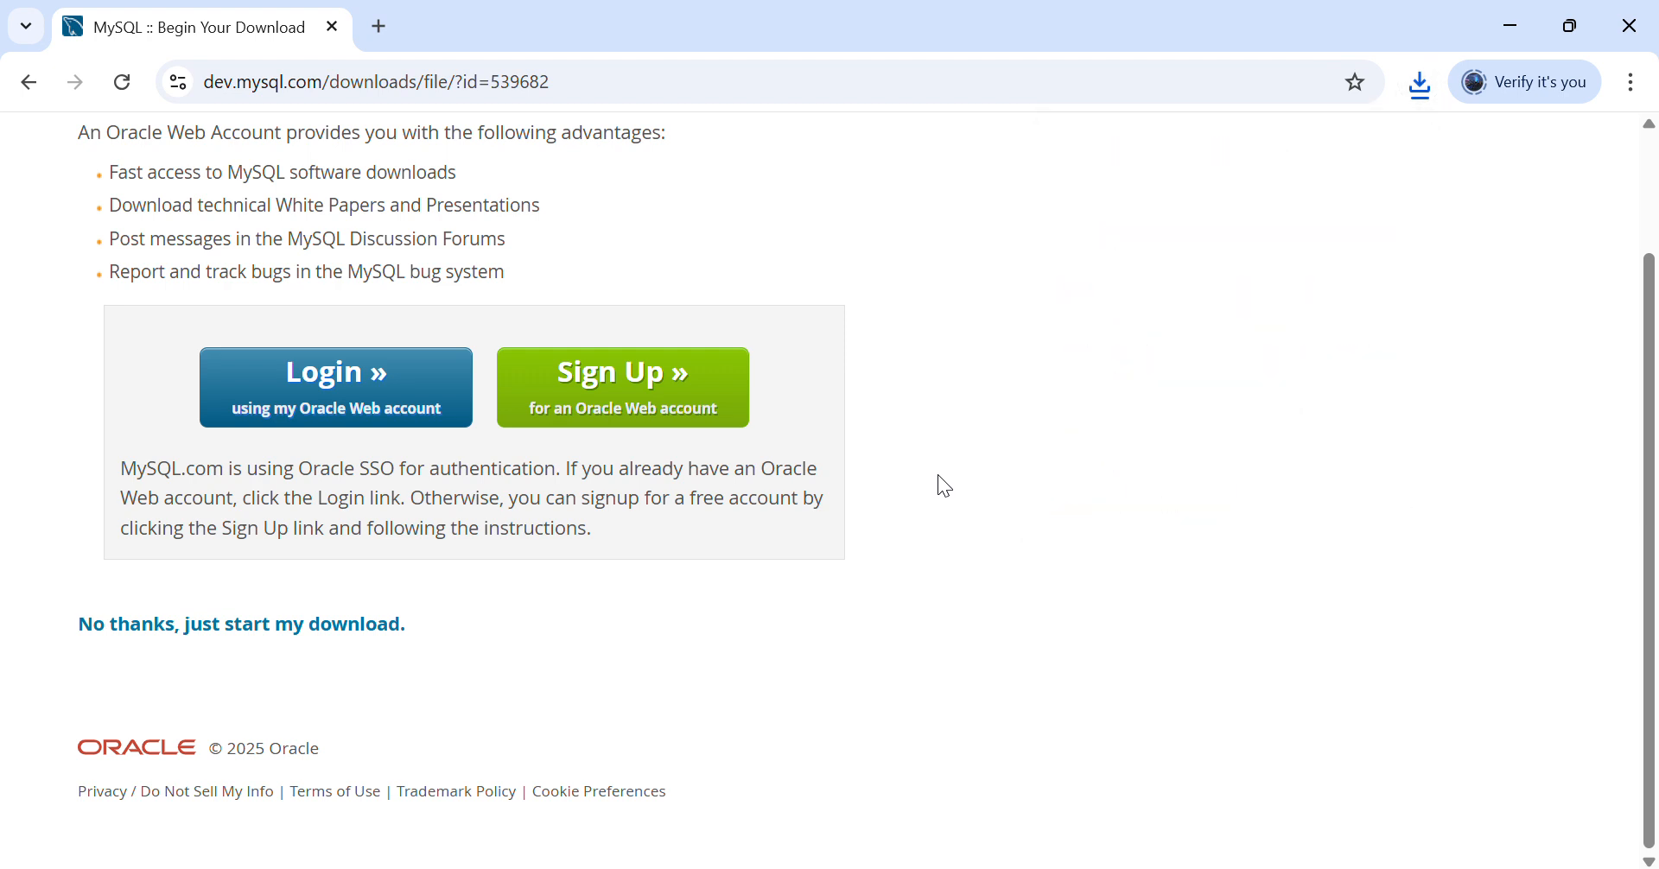
- Return to the PowerPoint slide show and advance to the 'Main Functions of Workbench' slide
key(alt+Tab)
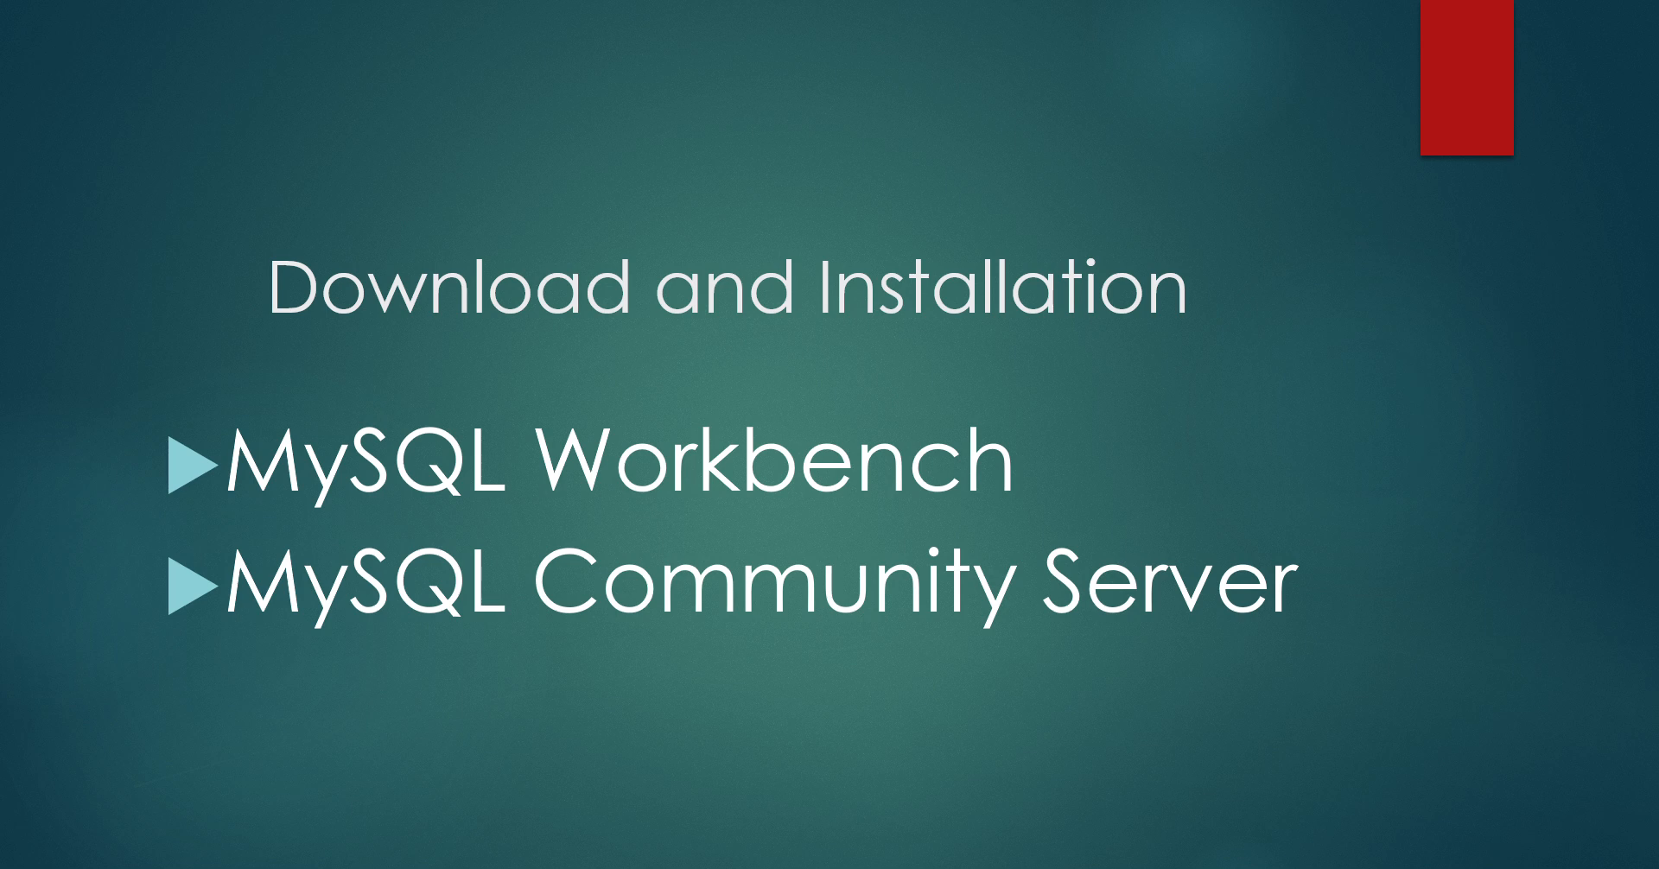
key(Right)
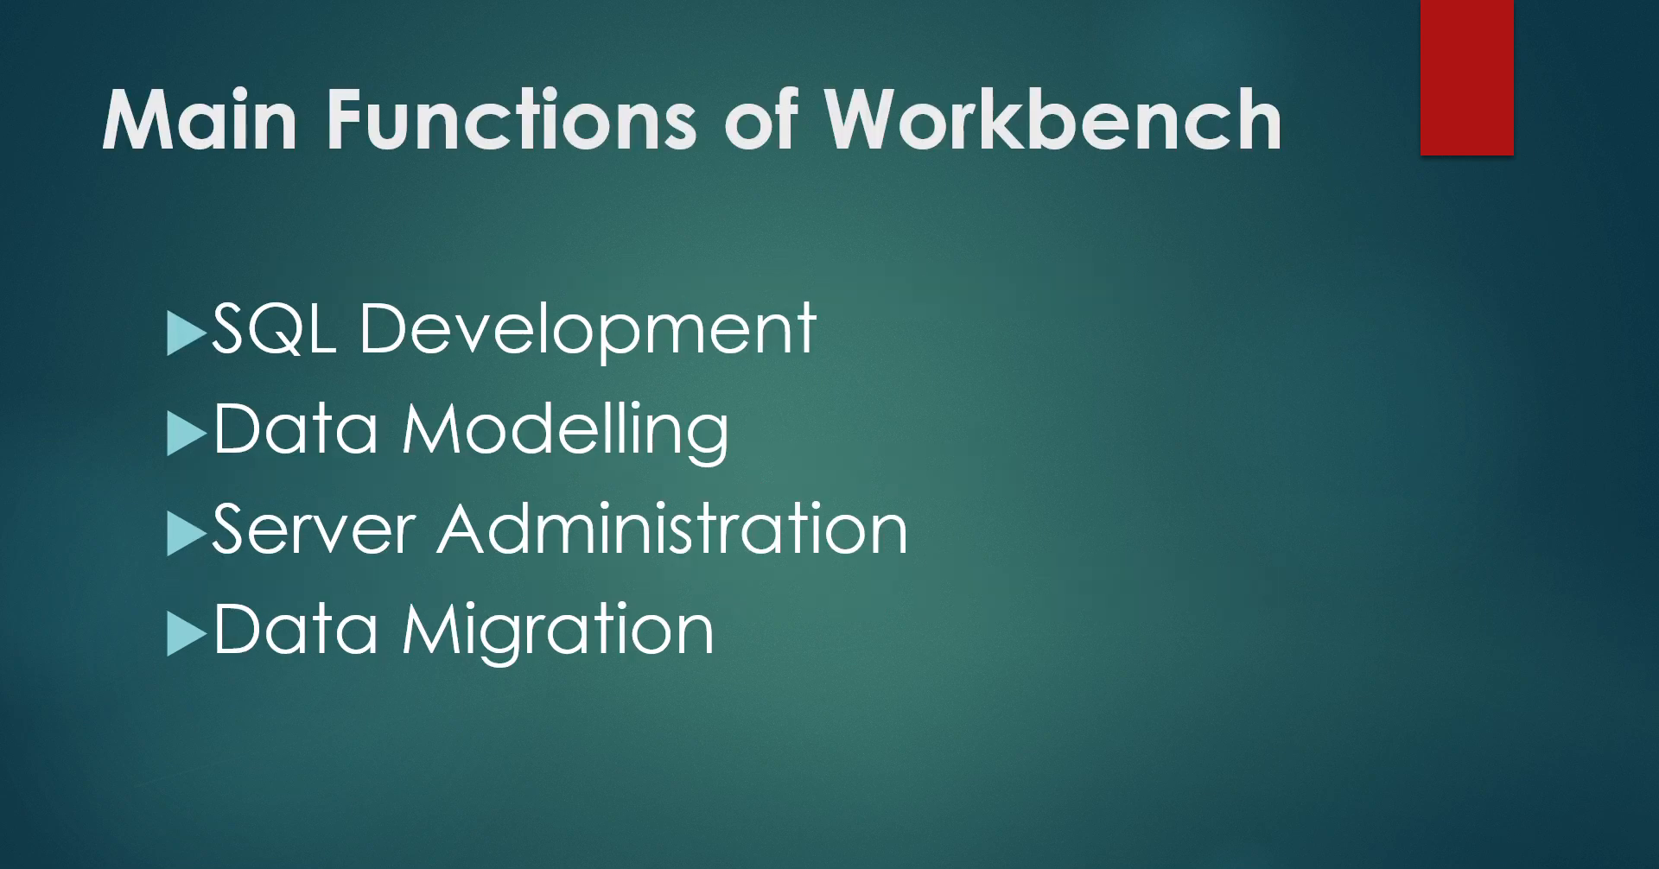
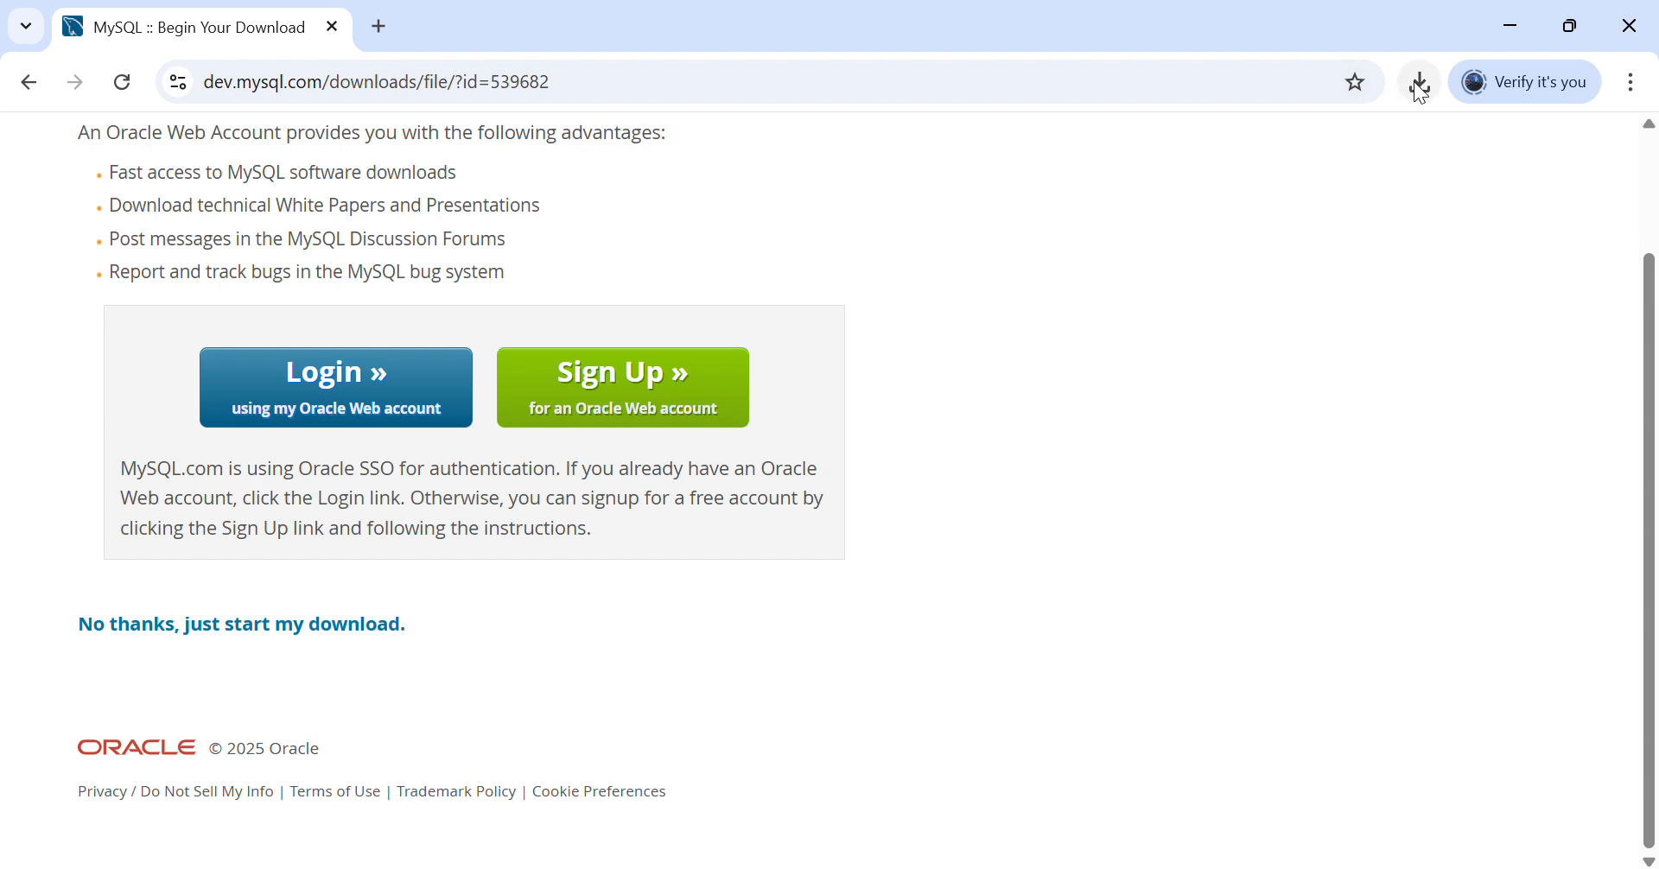
- Show Chrome's recent download history with the MySQL server and Workbench installers
click(1421, 86)
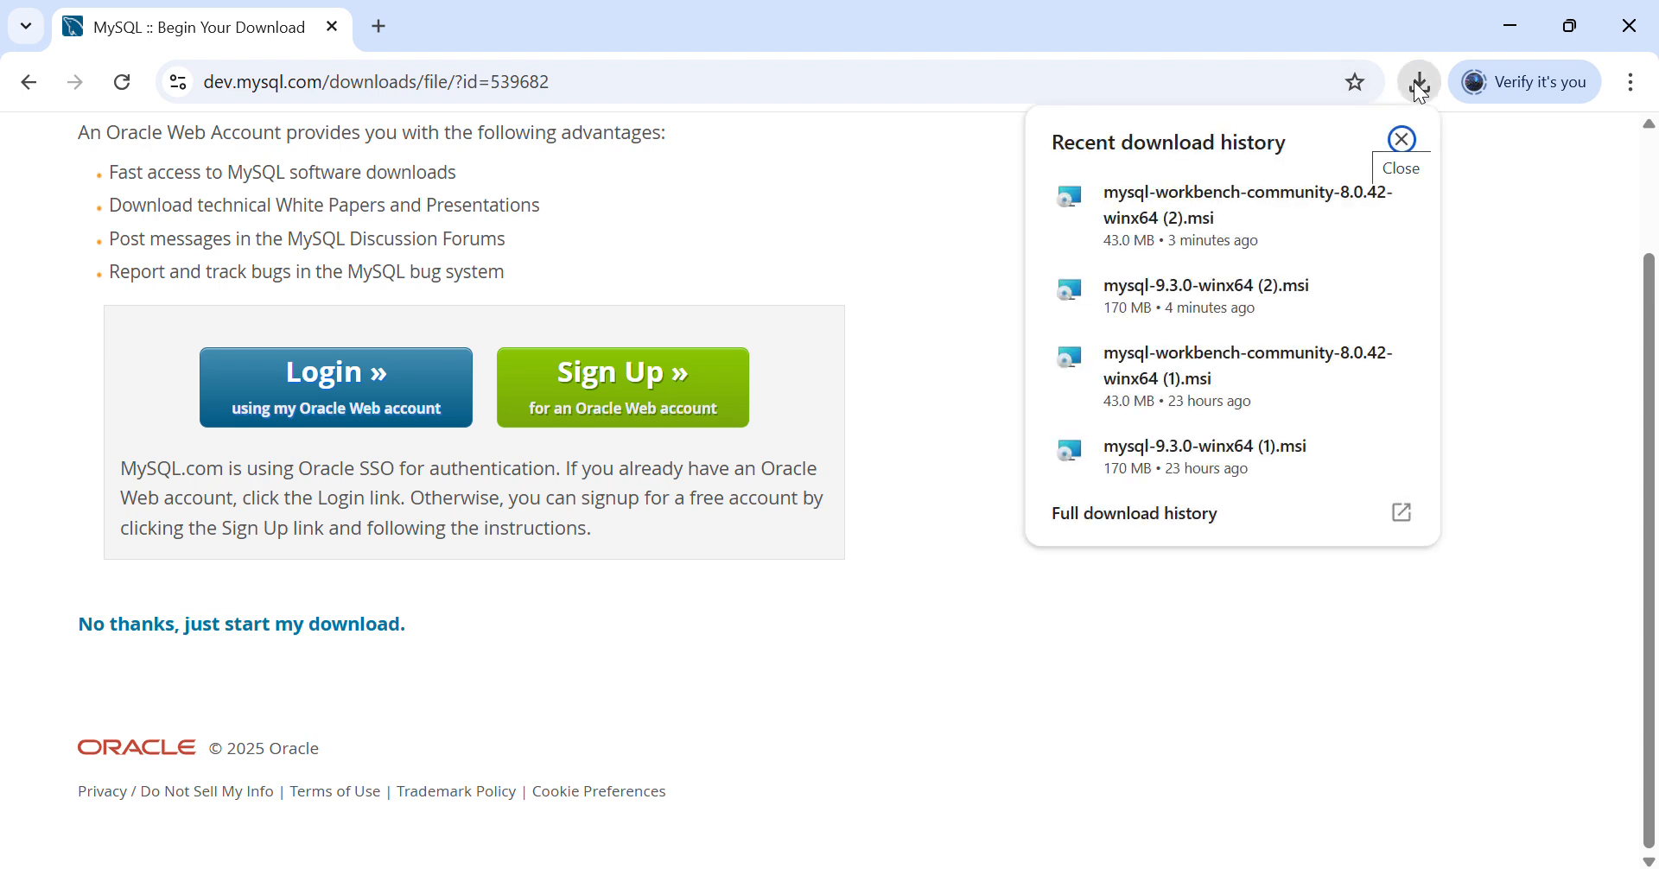
- Run the downloaded mysql-9.3.0-winx64 (2).msi installer from the download history
click(1234, 288)
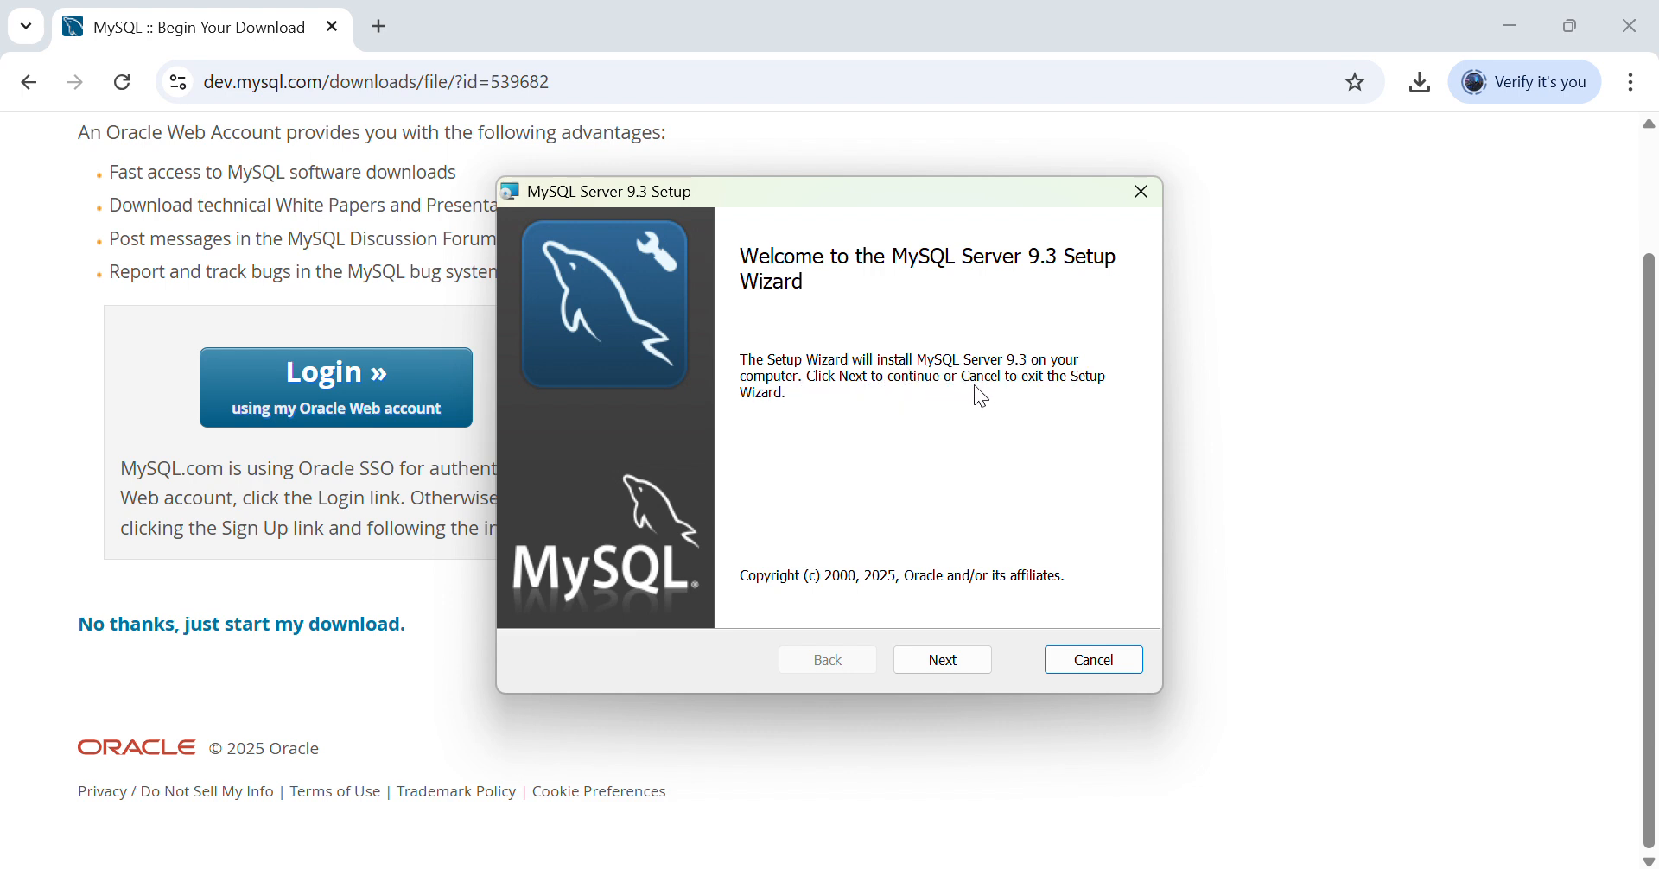
- Accept the MySQL Server 9.3 license terms and choose the Complete setup type
click(940, 658)
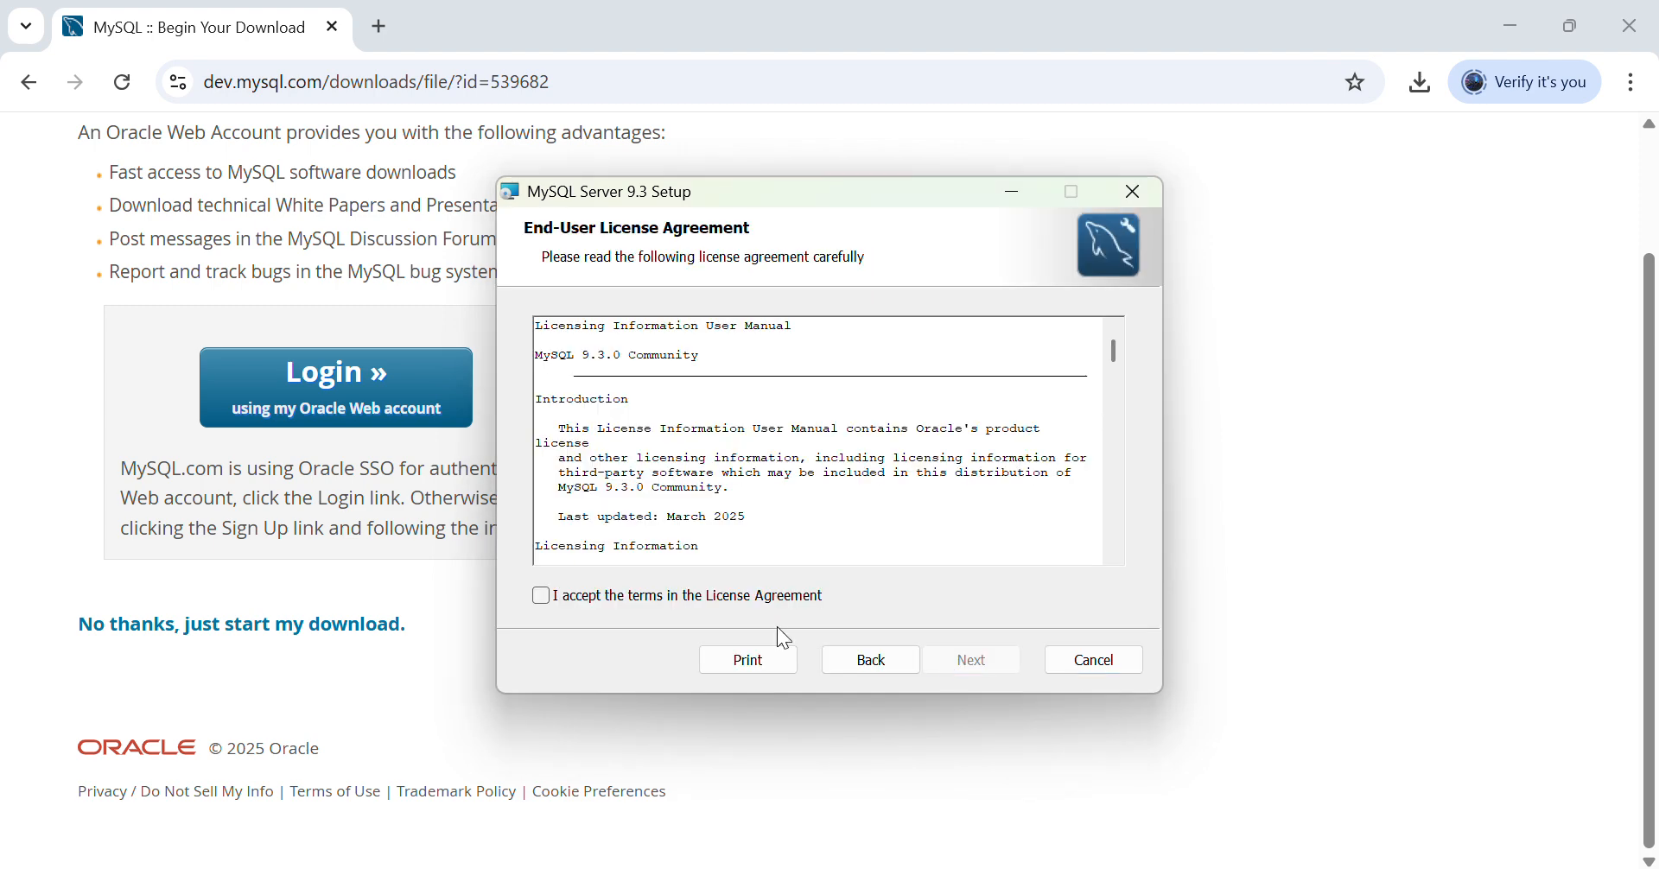
click(545, 595)
click(974, 661)
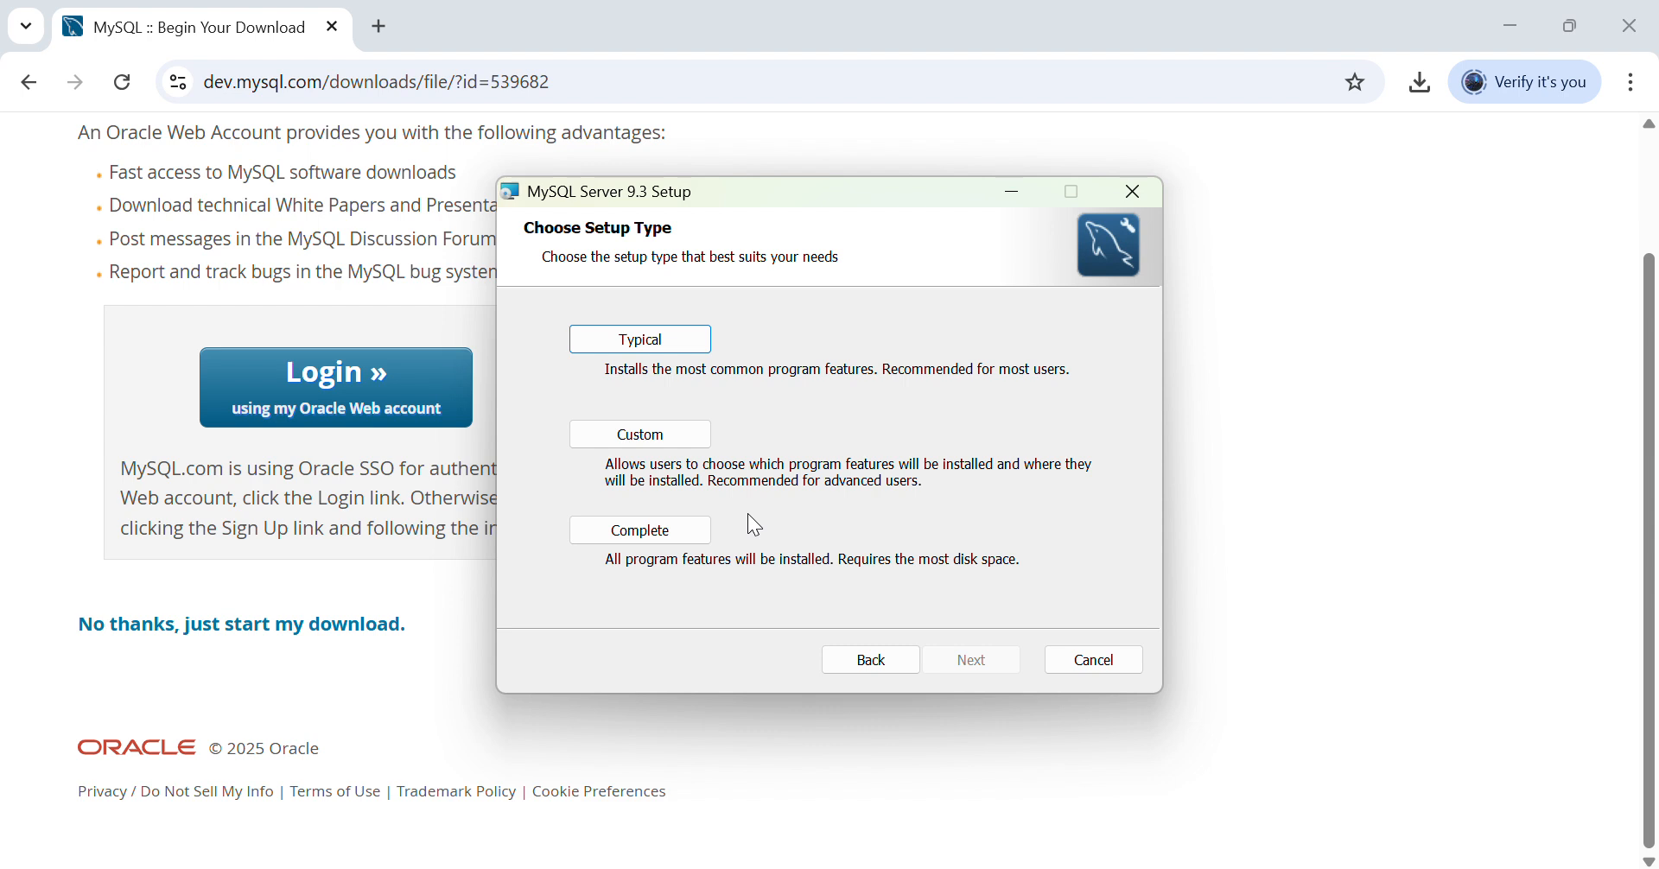
click(638, 531)
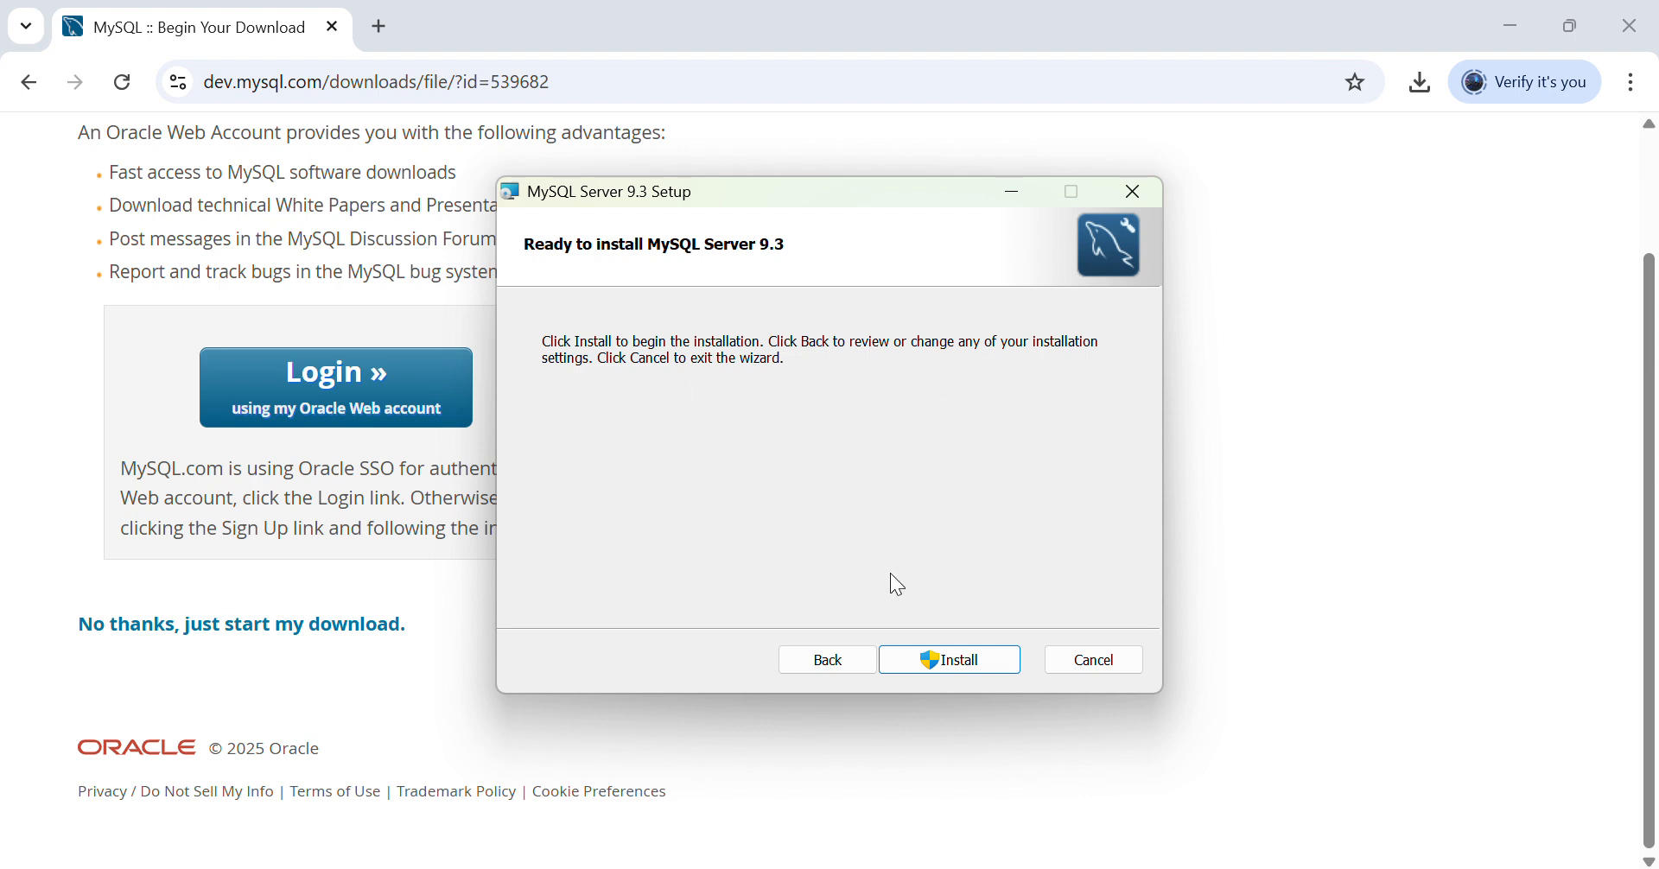
- Install MySQL Server 9.3, finish with the Configurator launching, and reach Data Directory
click(940, 661)
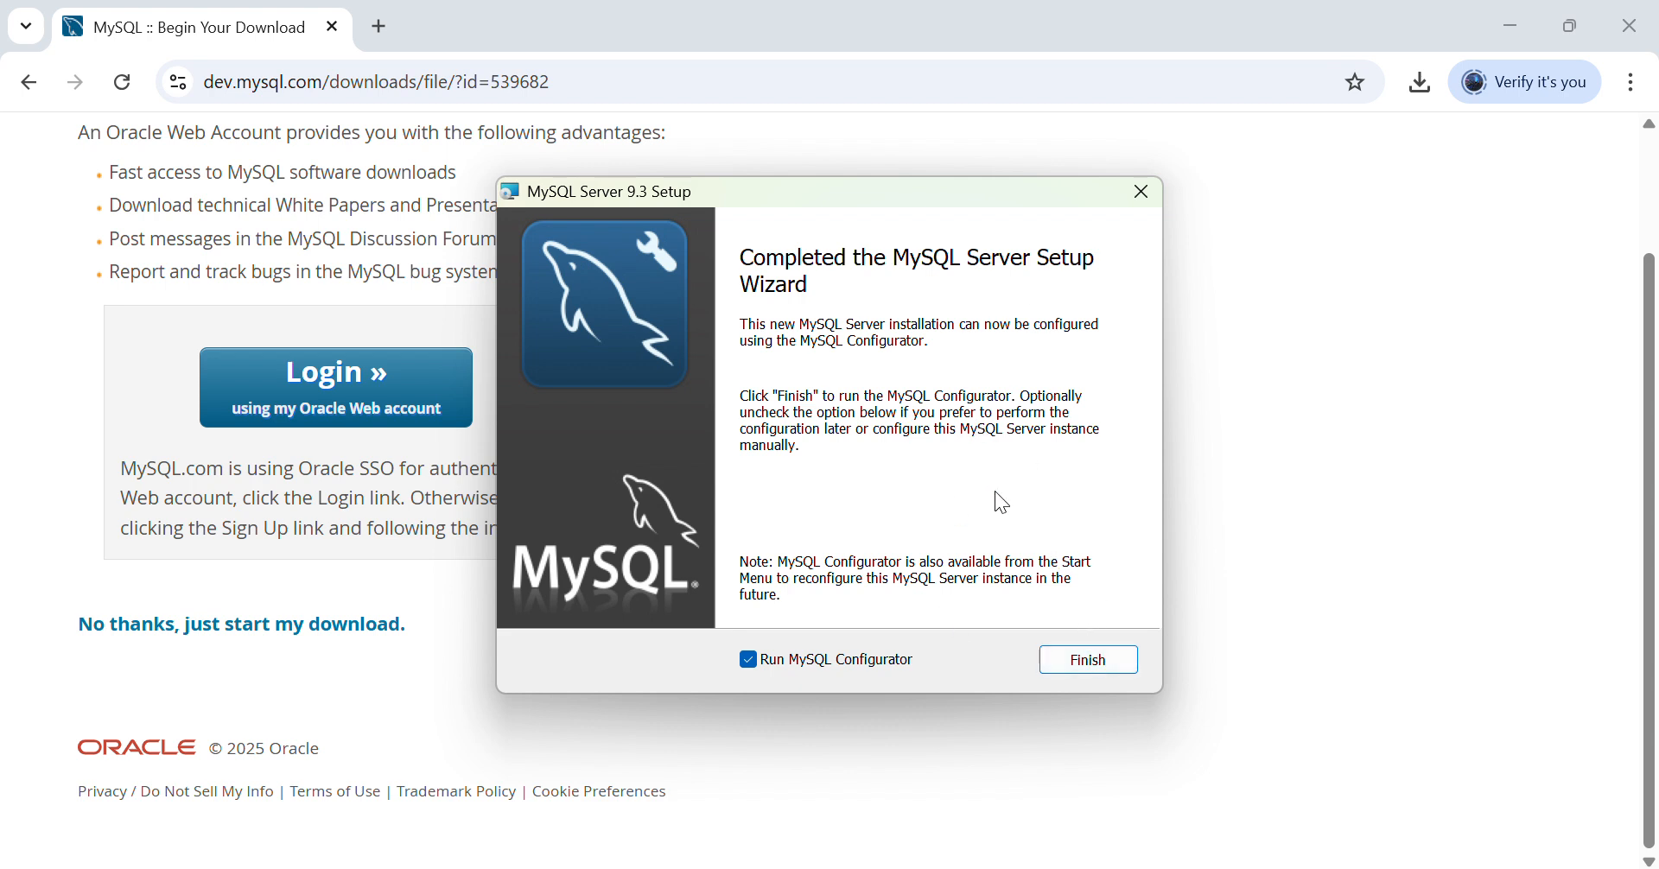
click(1086, 659)
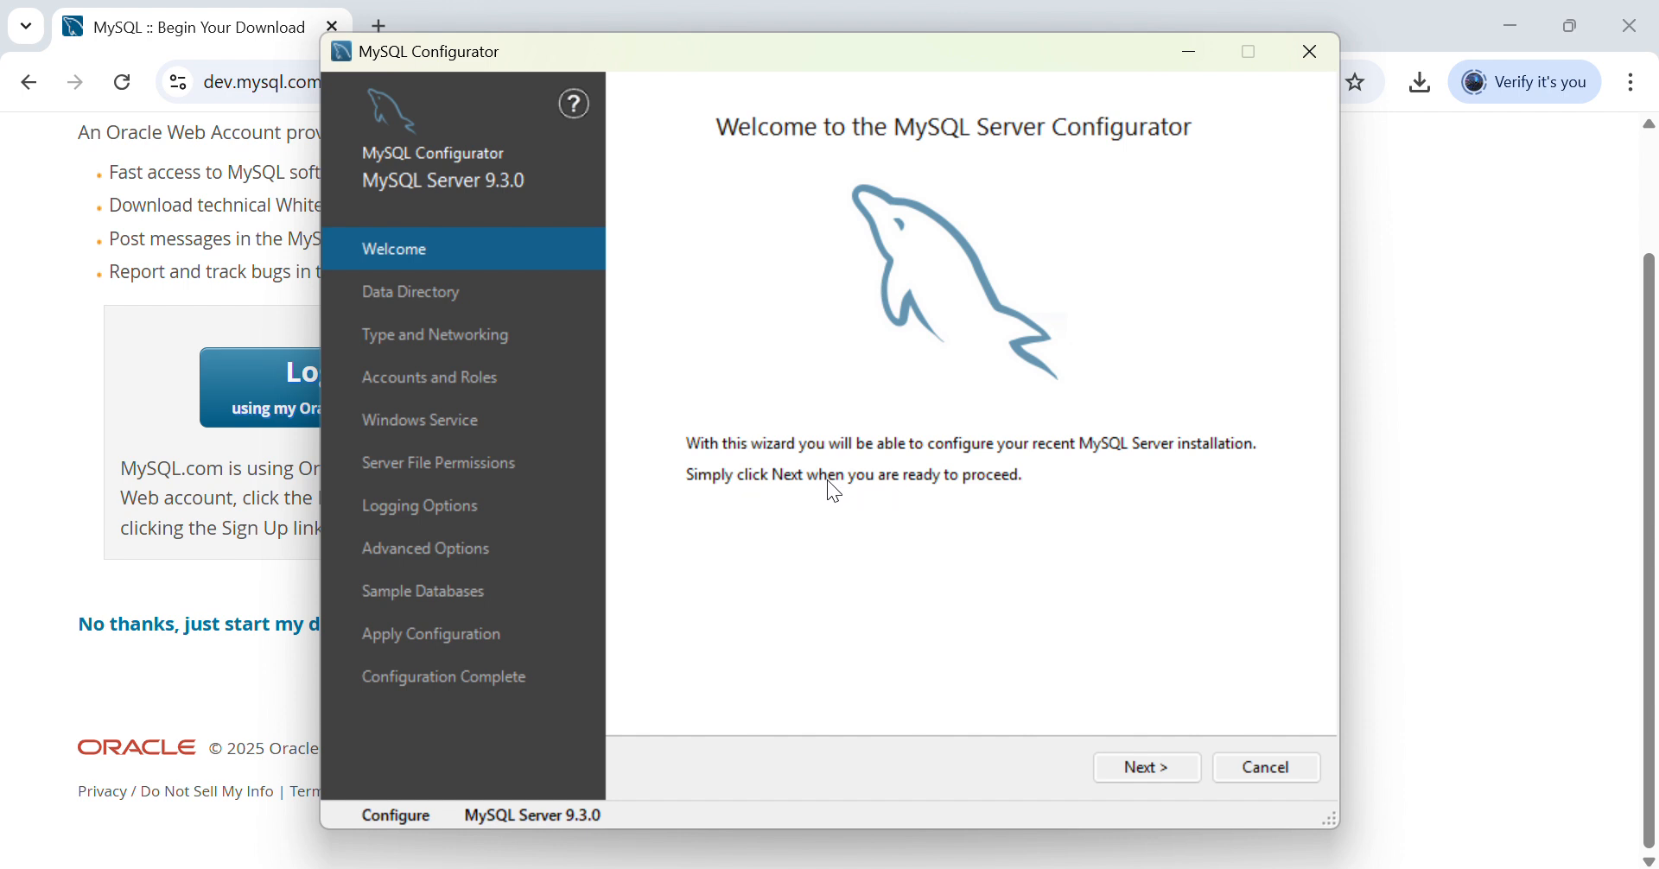
click(1158, 764)
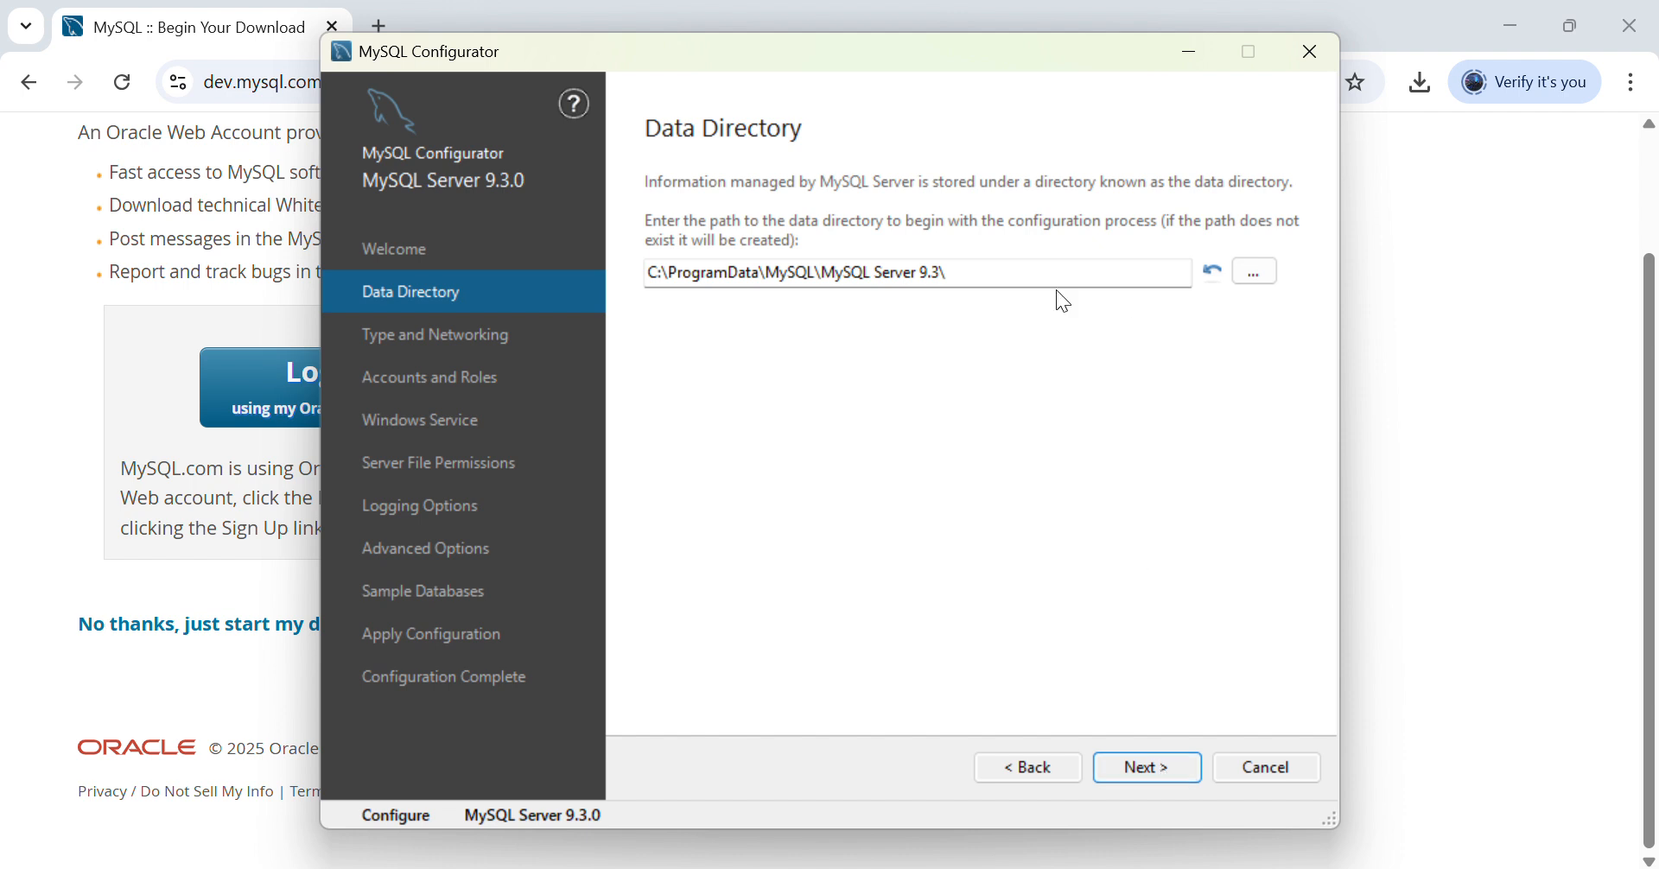
- Keep the default data directory C:\ProgramData\MySQL\MySQL Server 9.3\ and continue to networking
click(1255, 273)
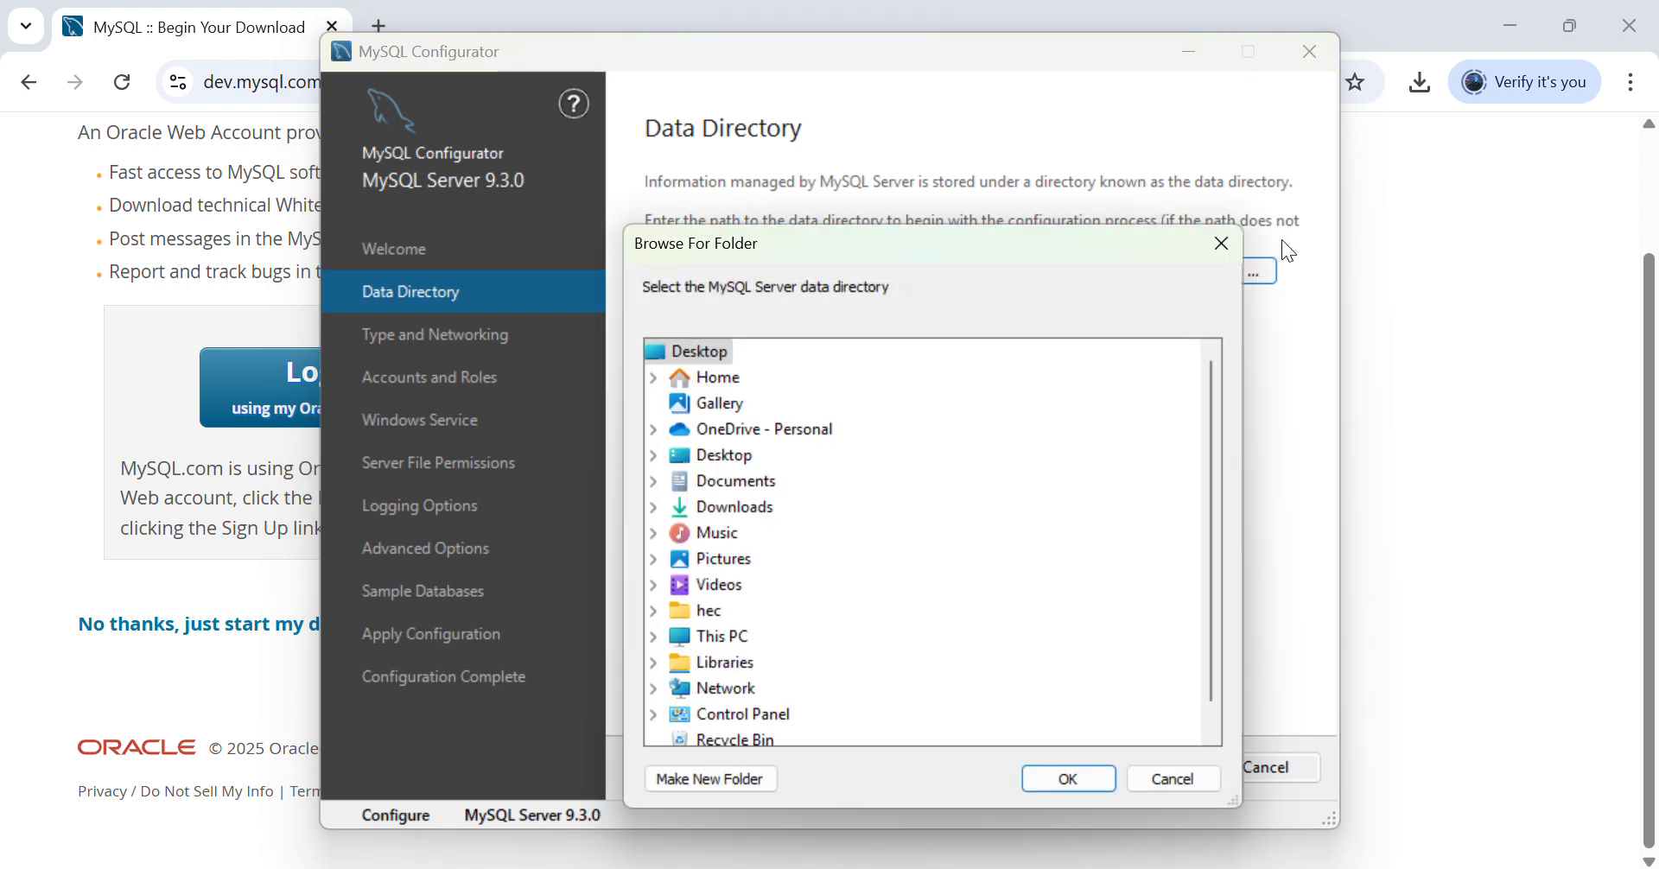
click(1222, 243)
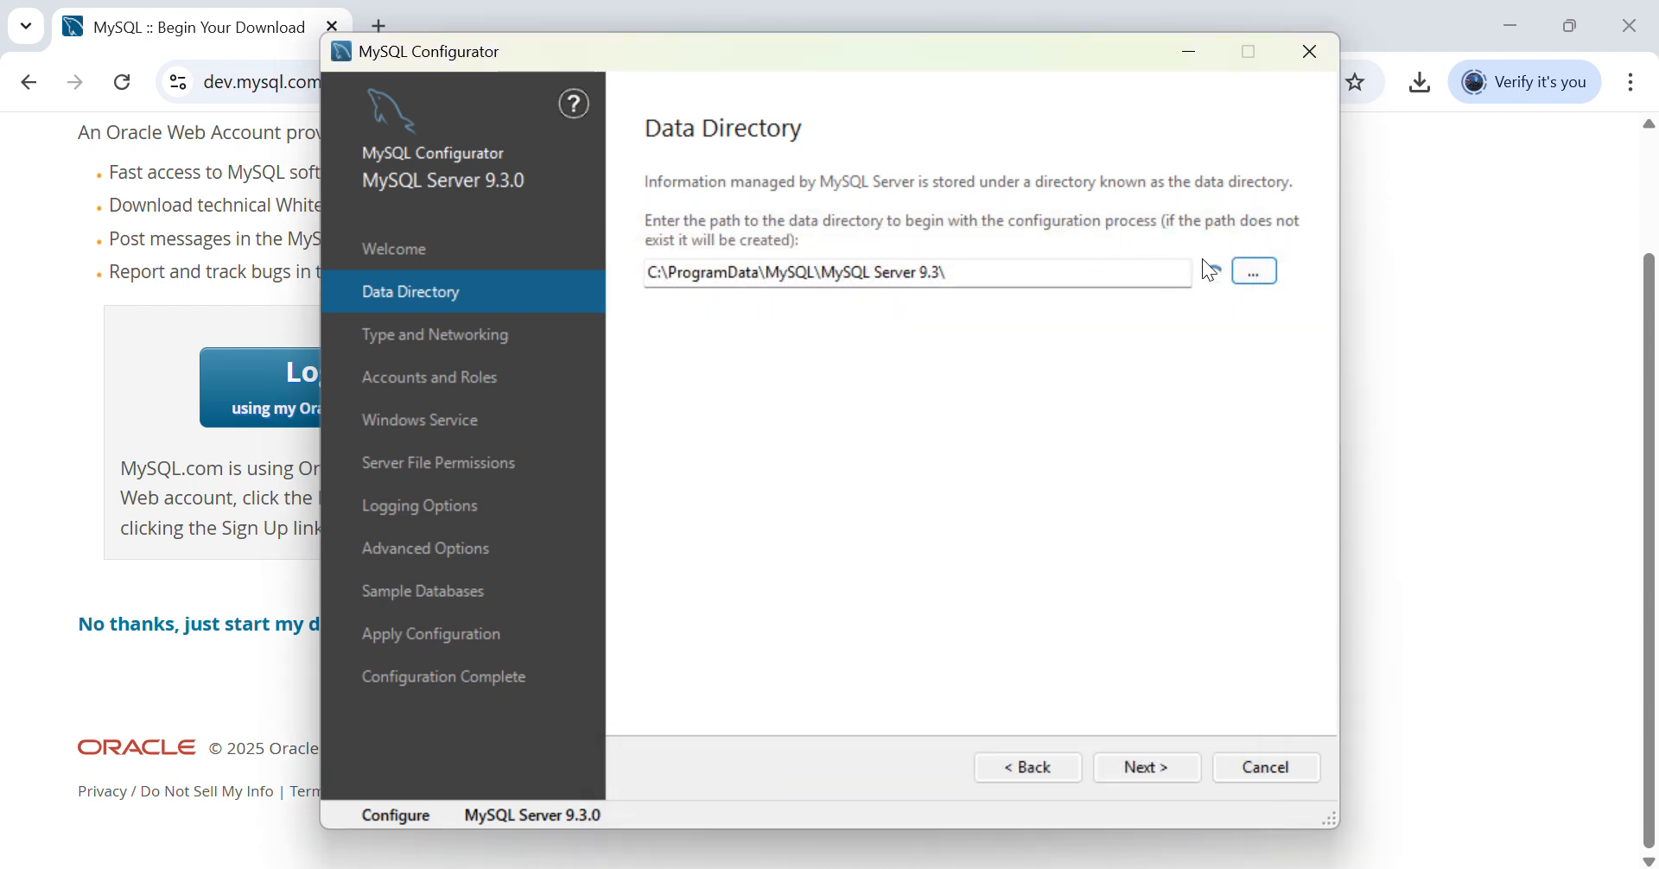
click(1252, 270)
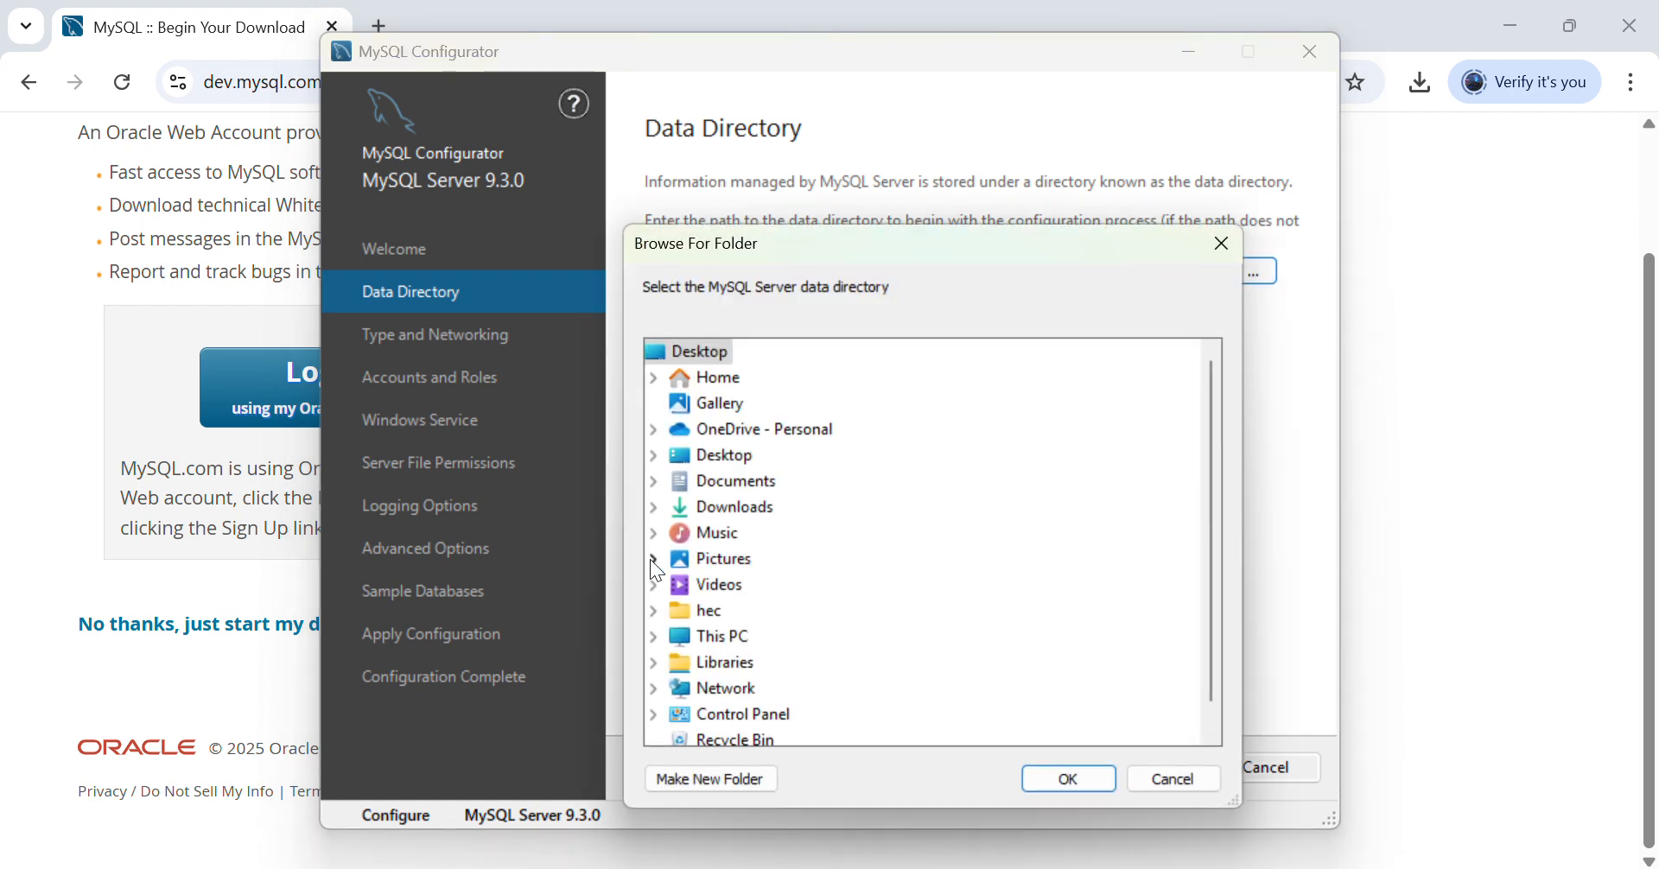
click(1171, 788)
click(1145, 767)
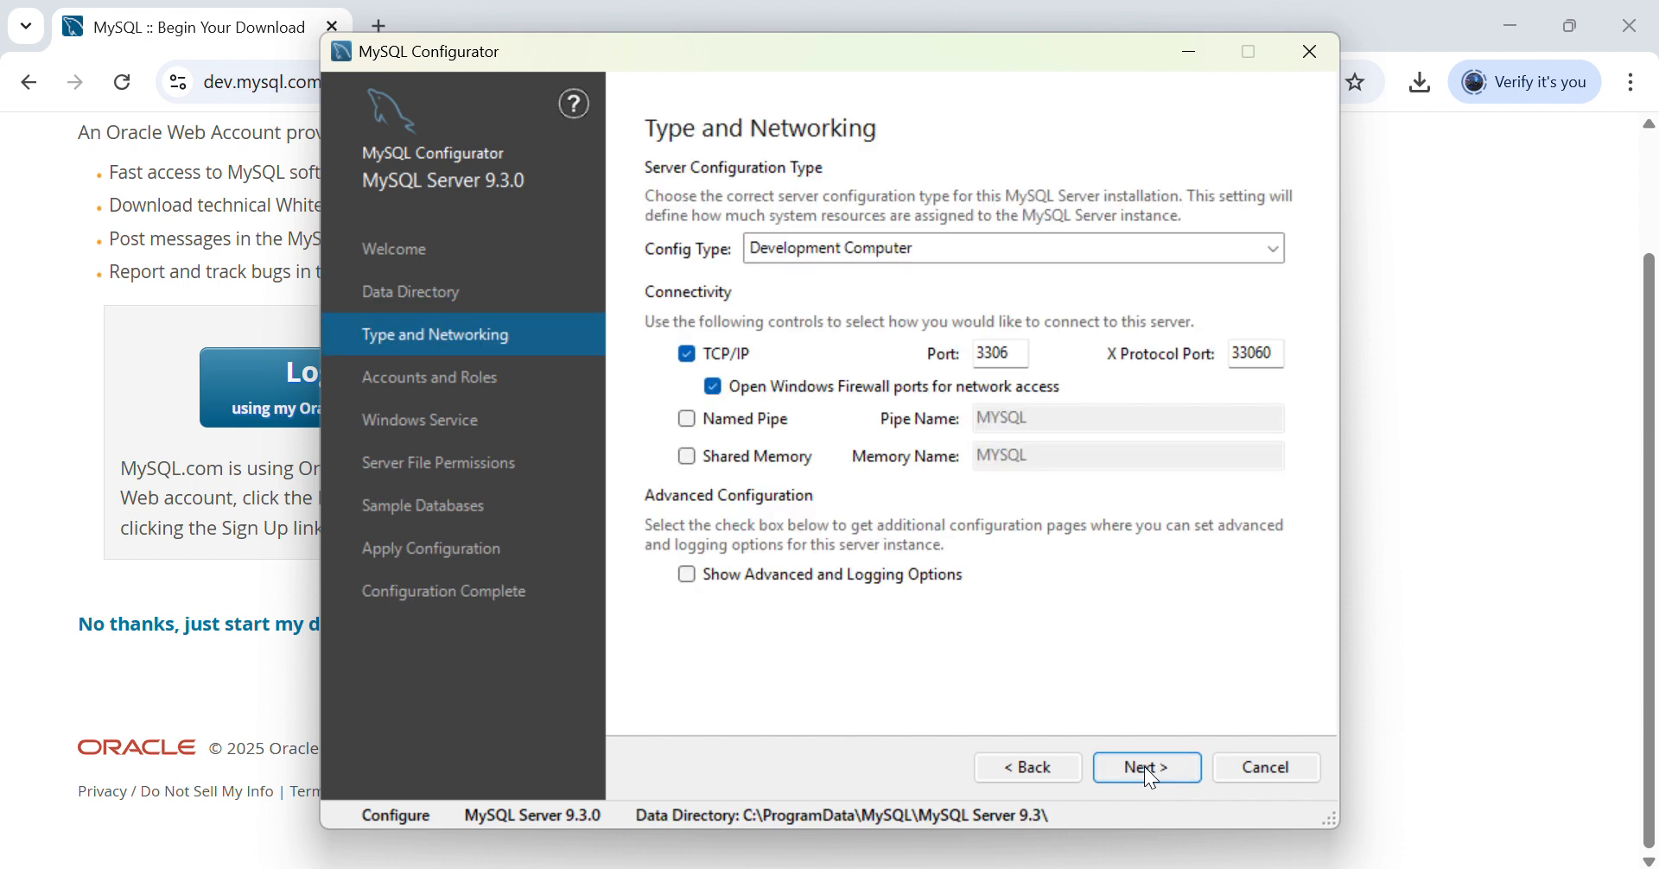
- Keep Development Computer config type with TCP/IP port 3306 and continue to Accounts and Roles
click(1273, 250)
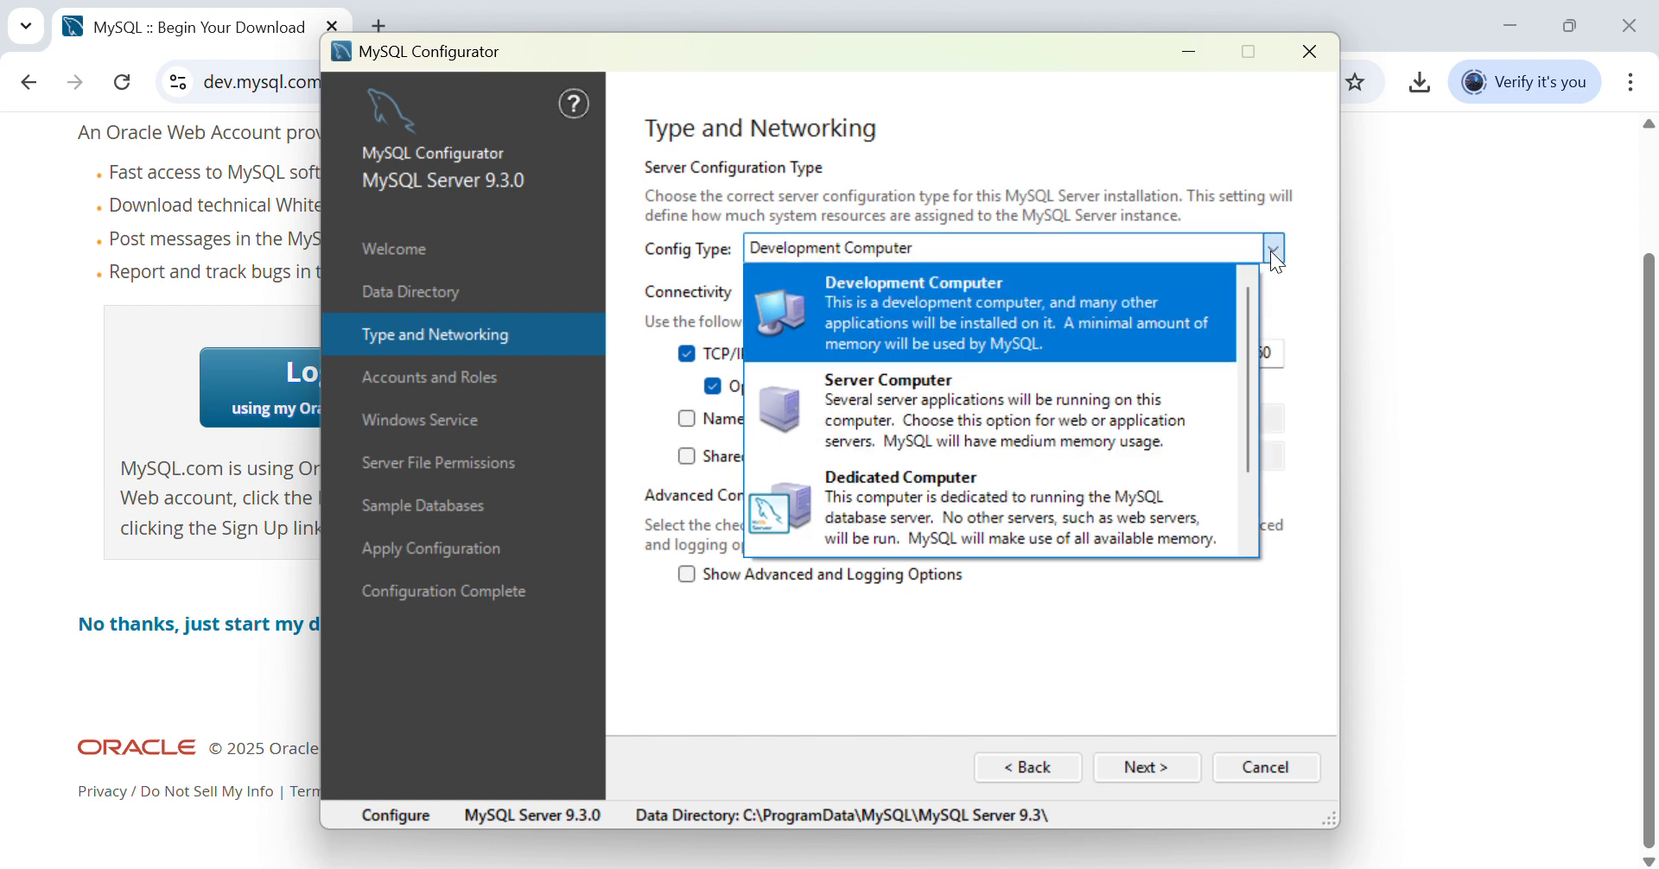
click(1274, 252)
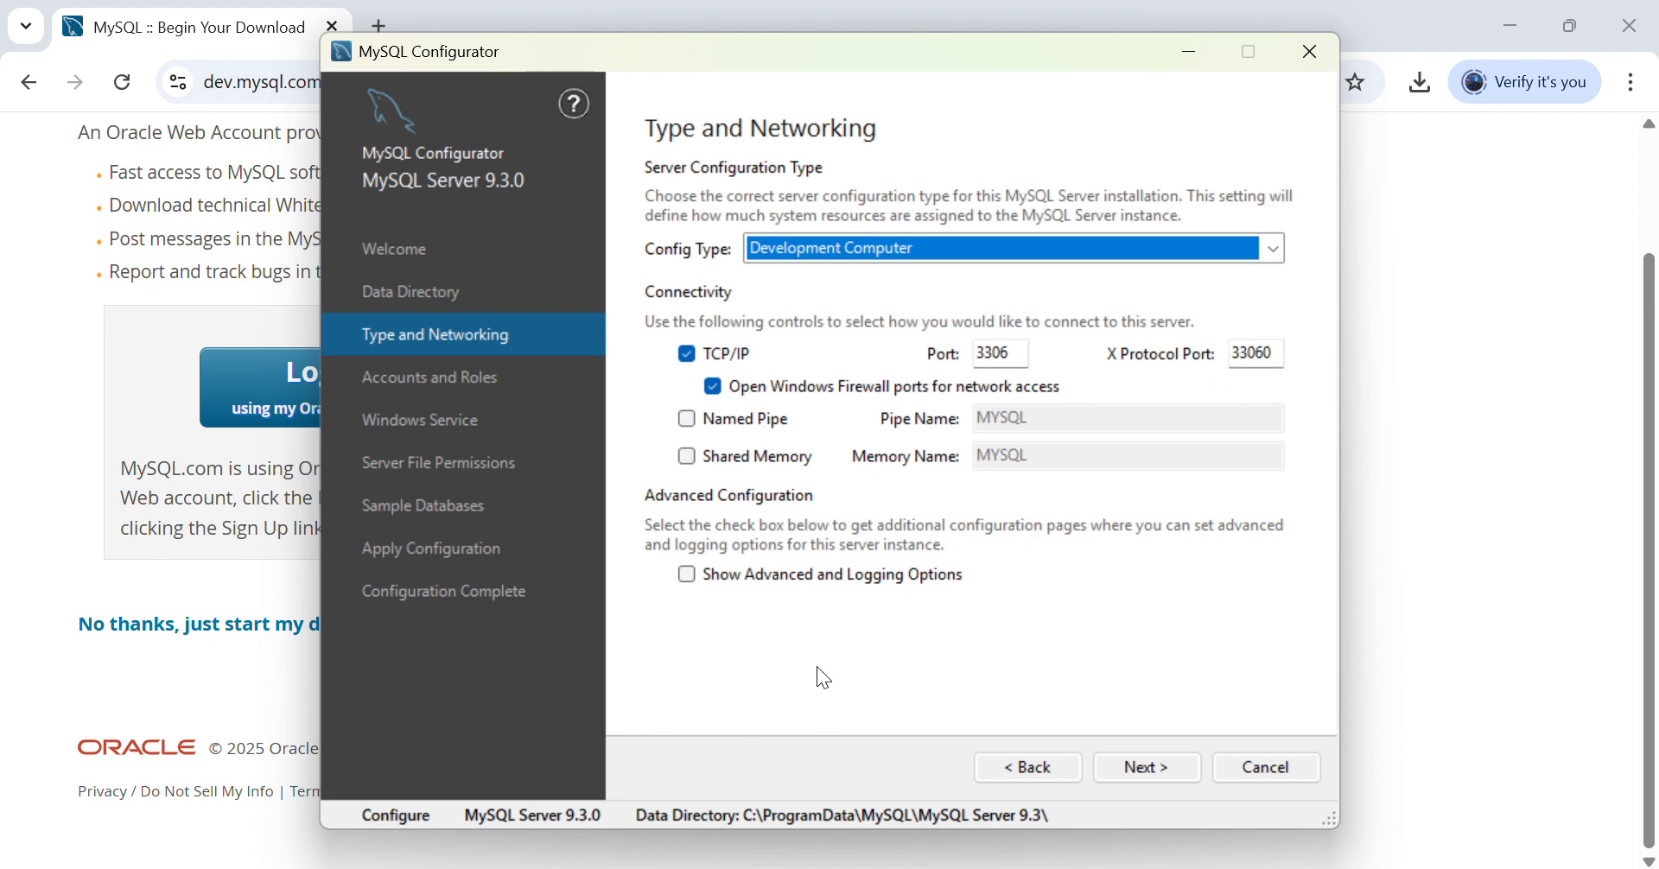
click(1144, 765)
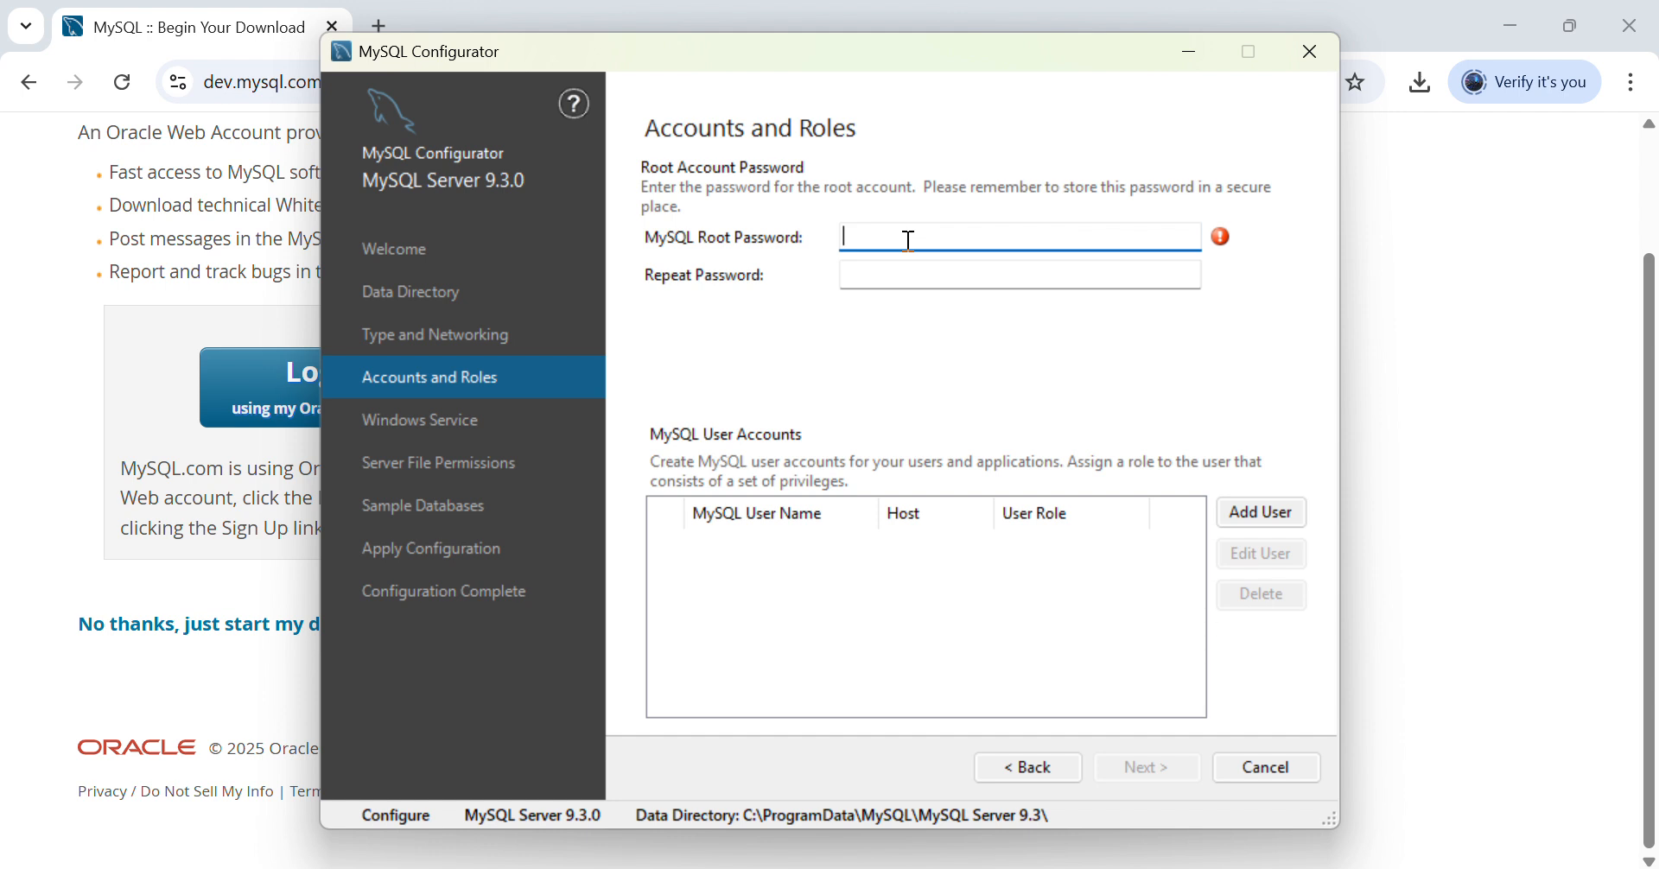
- Enter and confirm the root account password, then continue to Windows Service settings
text(pass)
click(884, 269)
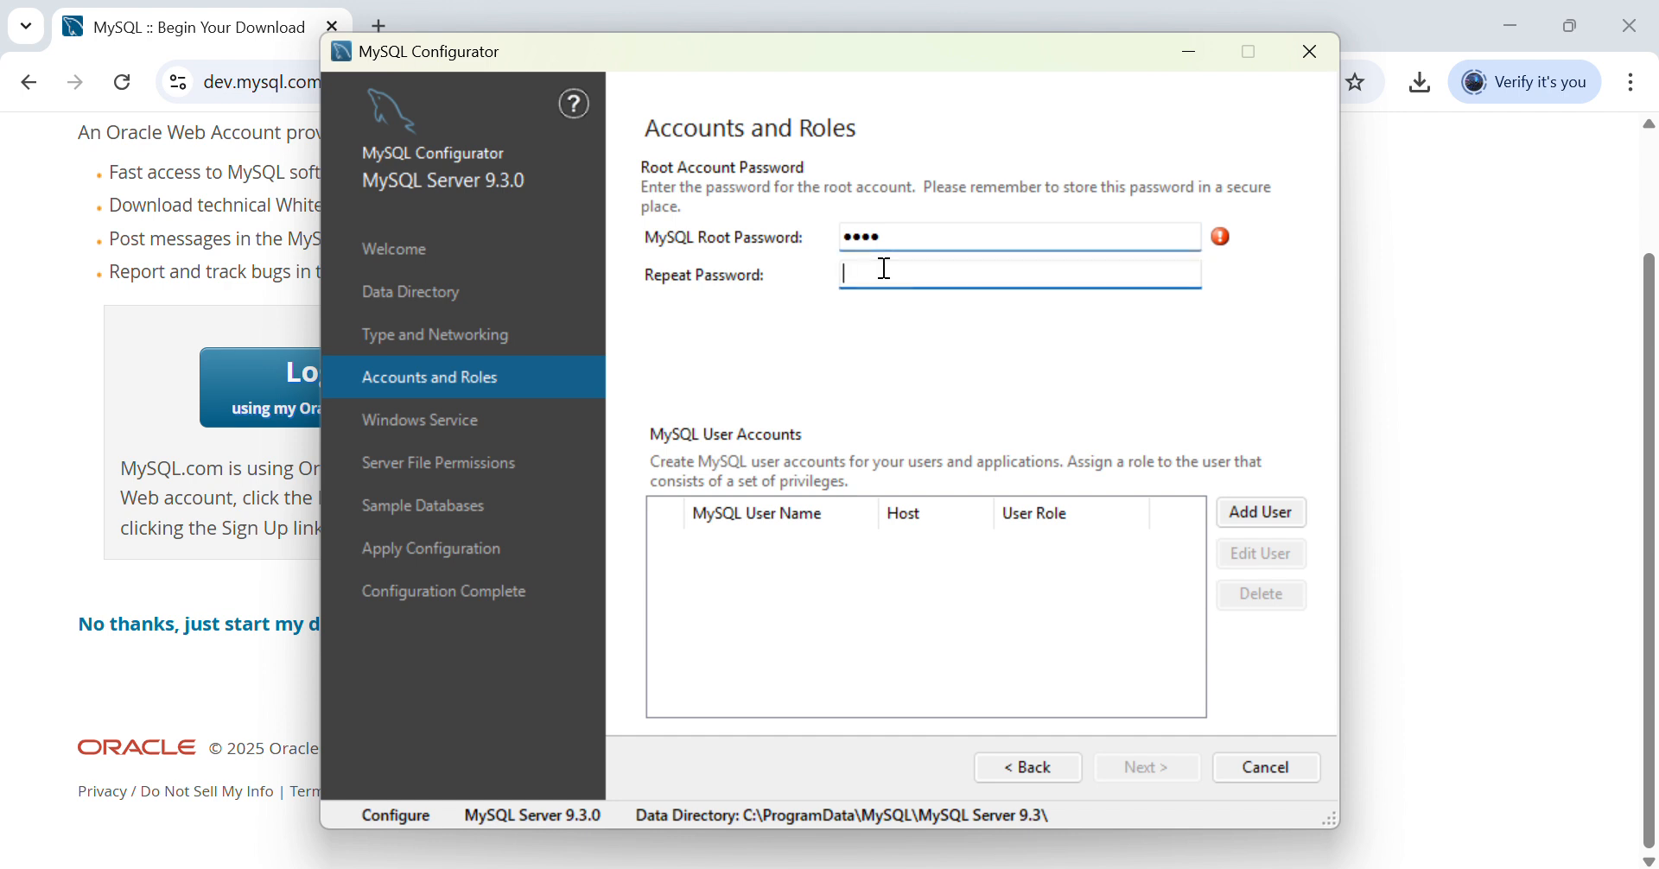
text(pass)
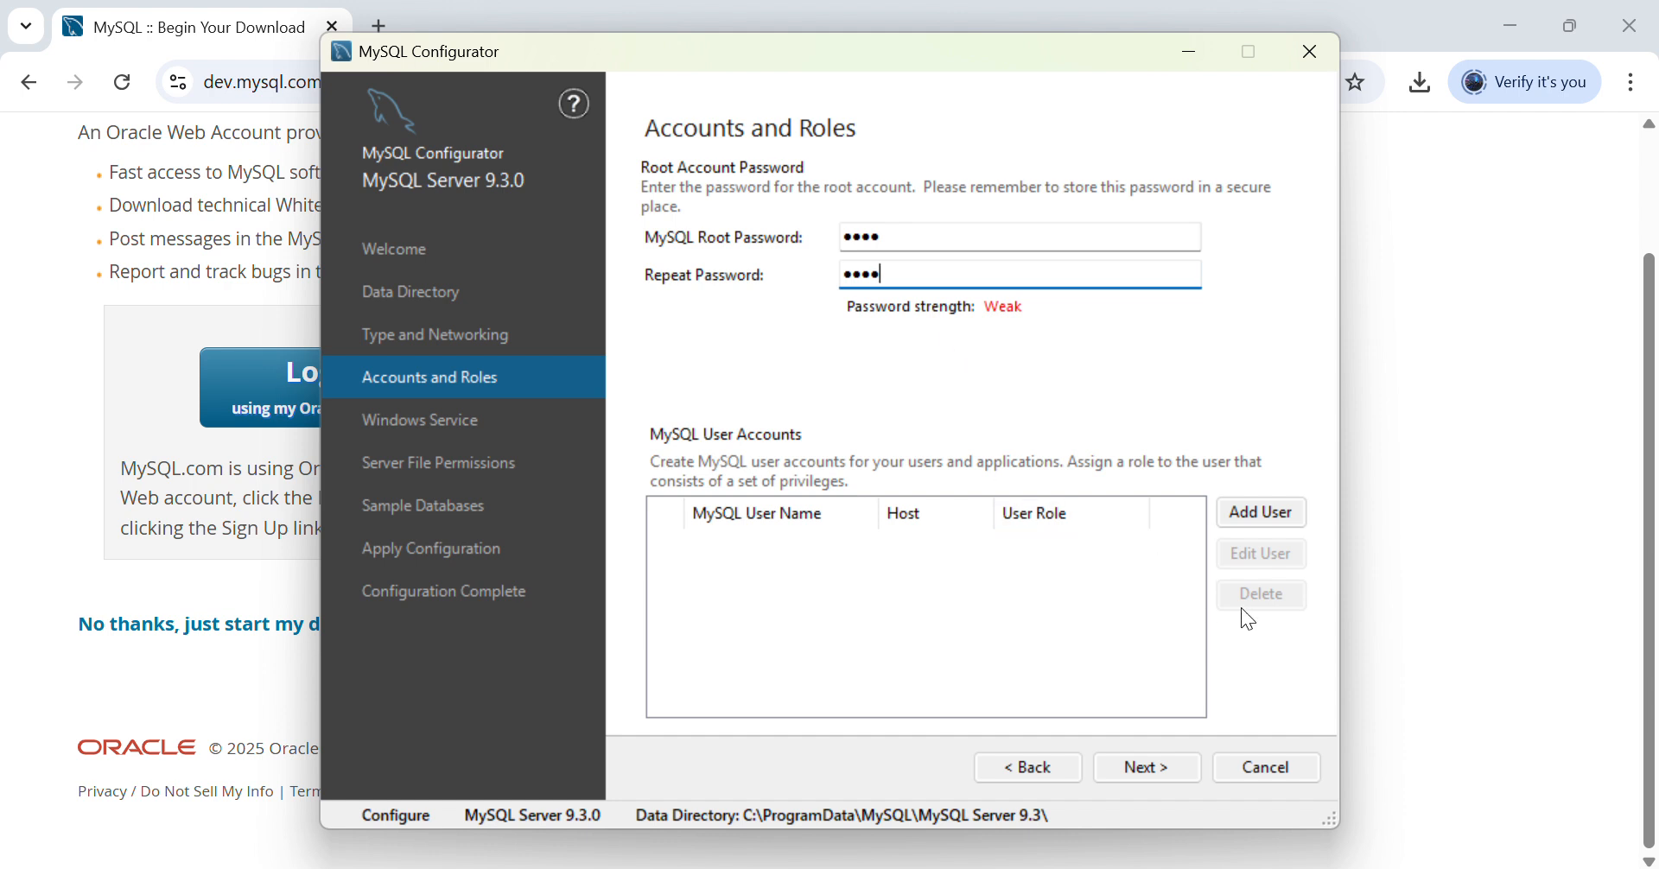
click(1146, 768)
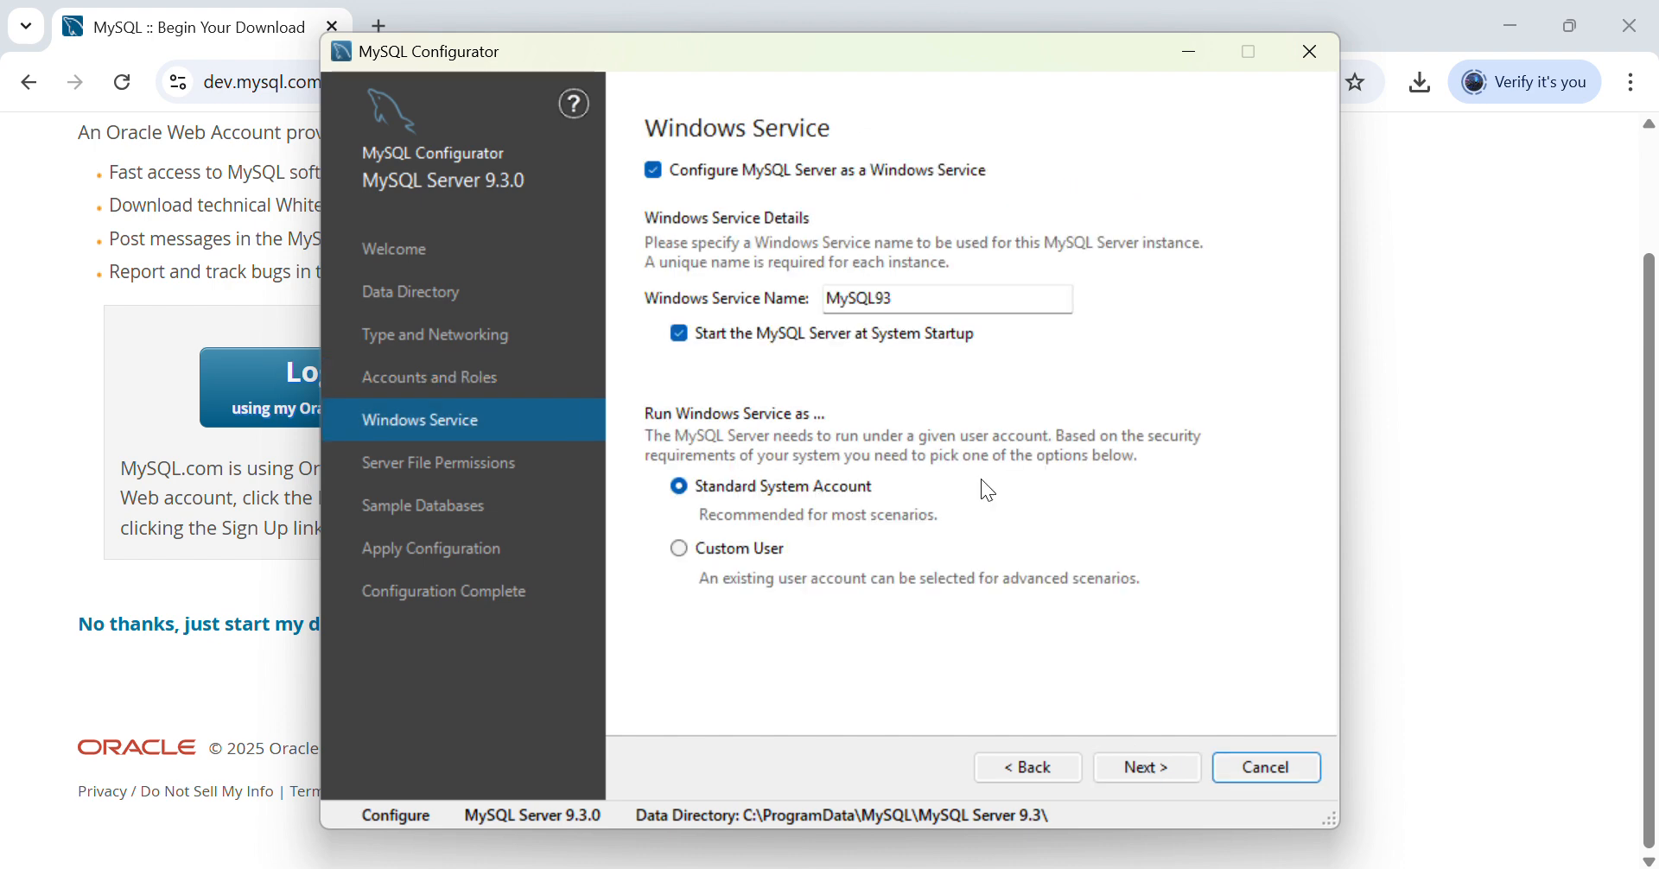
- Keep the MySQL93 service on the Standard System Account and continue to file permissions
click(910, 300)
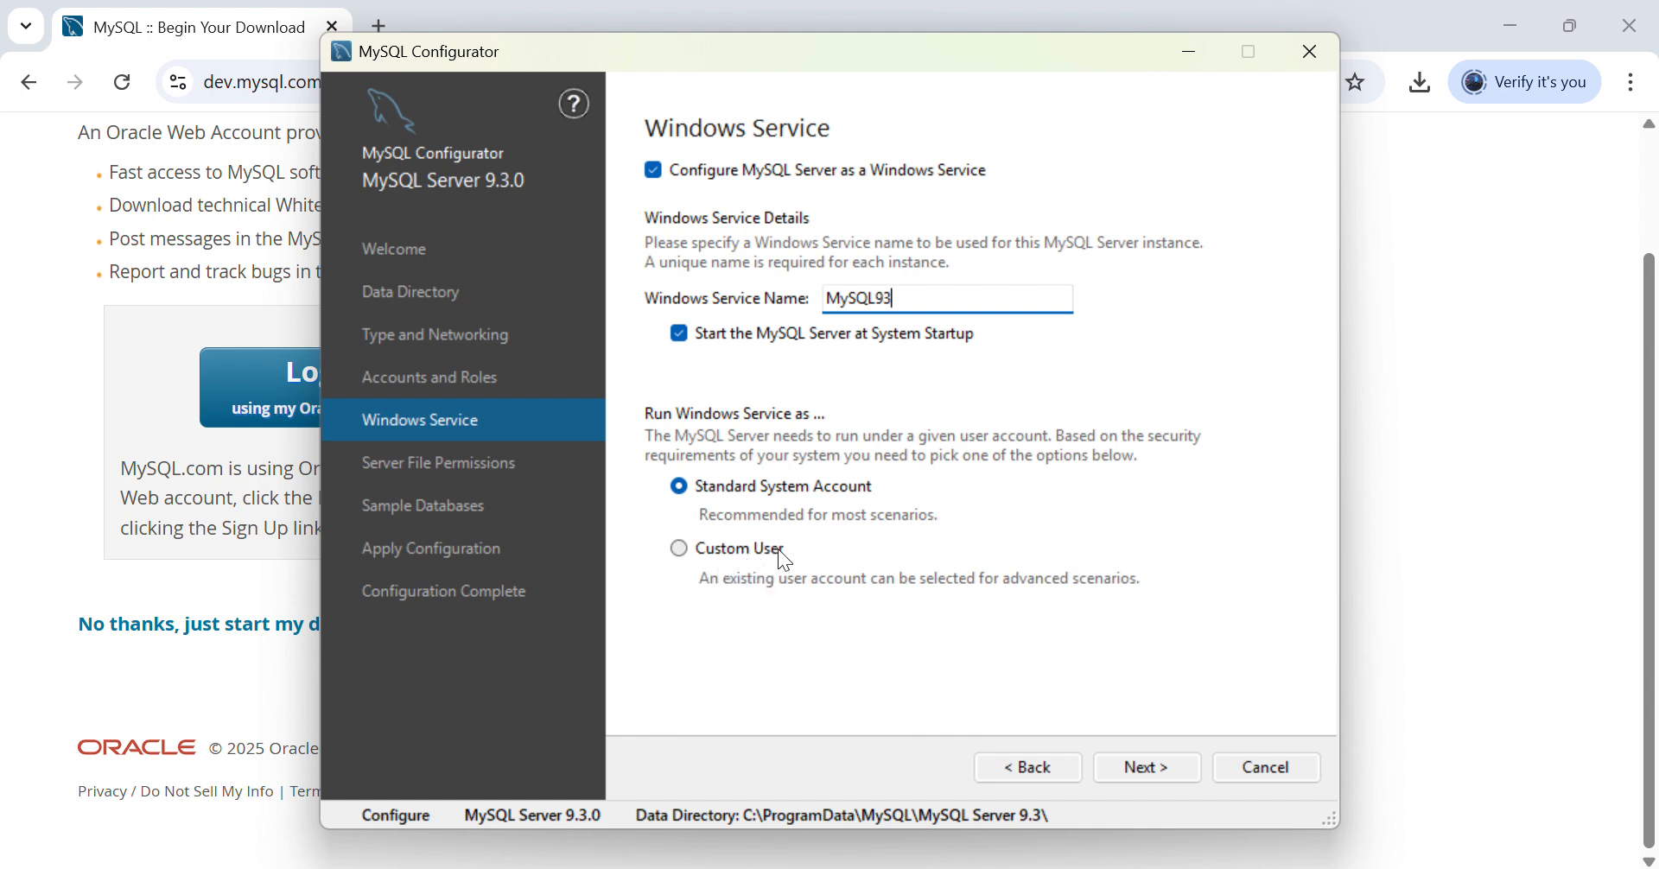
click(1154, 765)
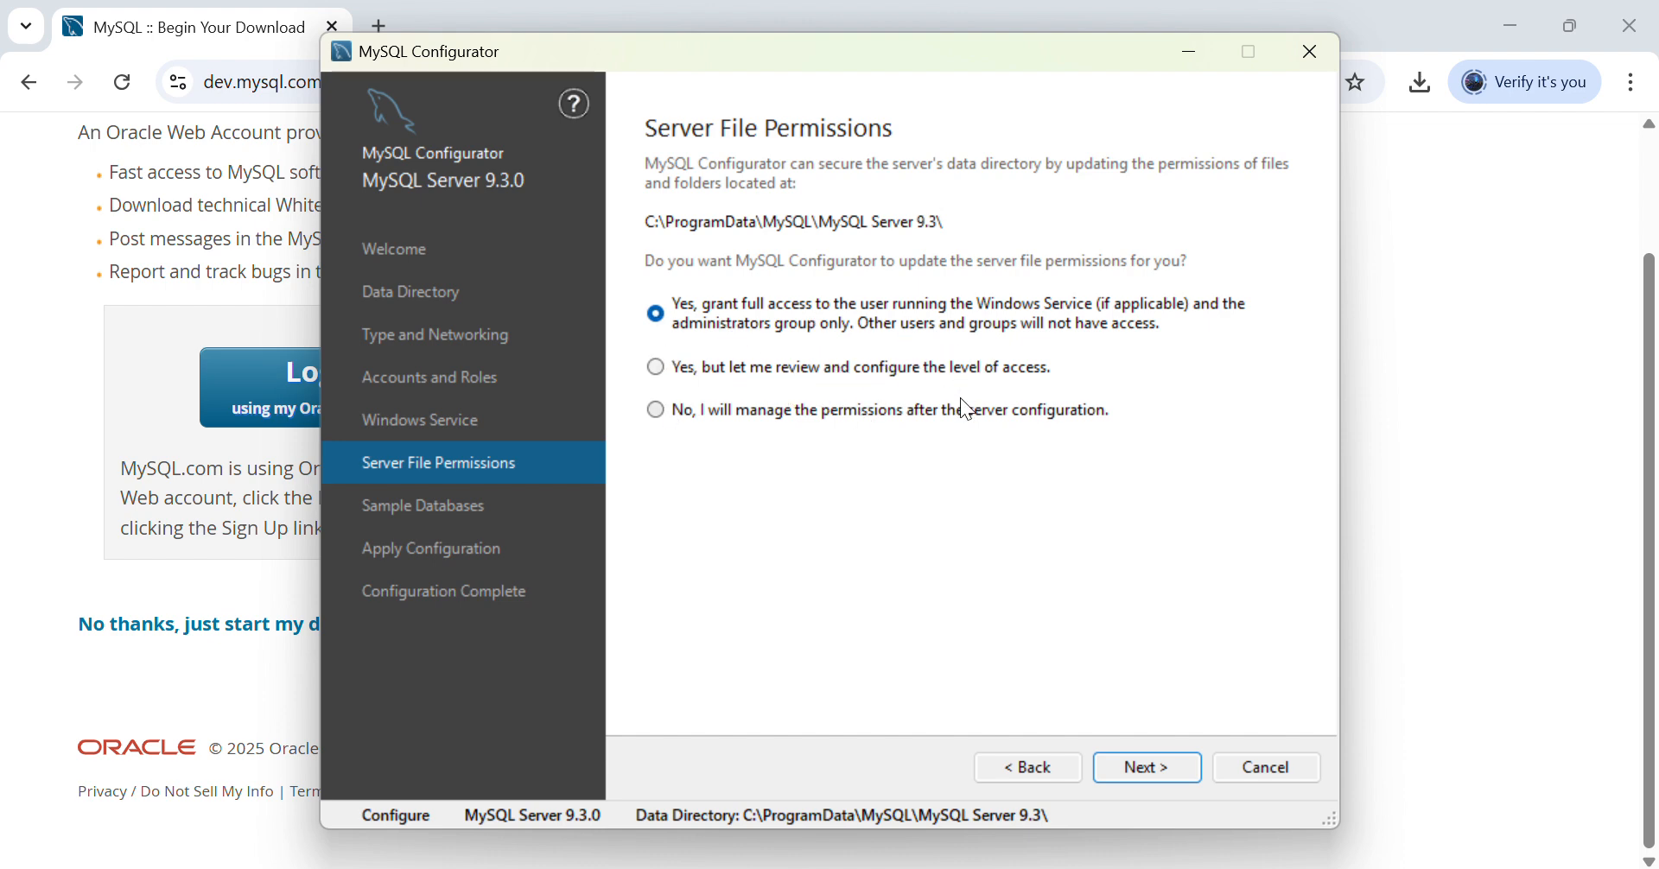
- Keep default file permissions and select the Sakila and World sample databases for creation
click(1142, 768)
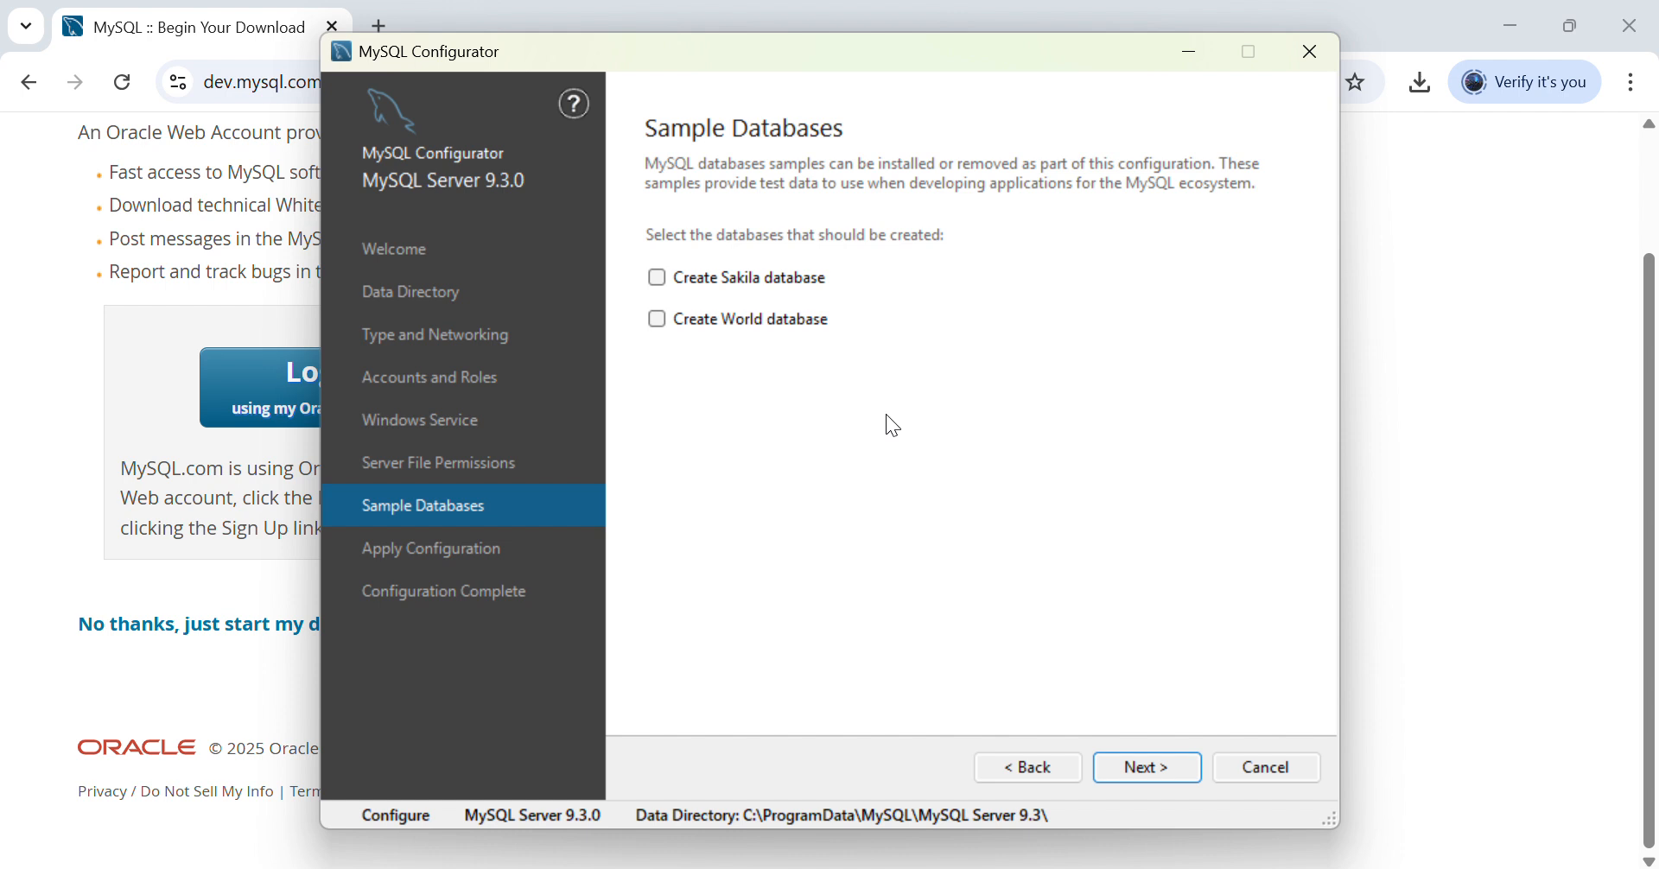
click(666, 278)
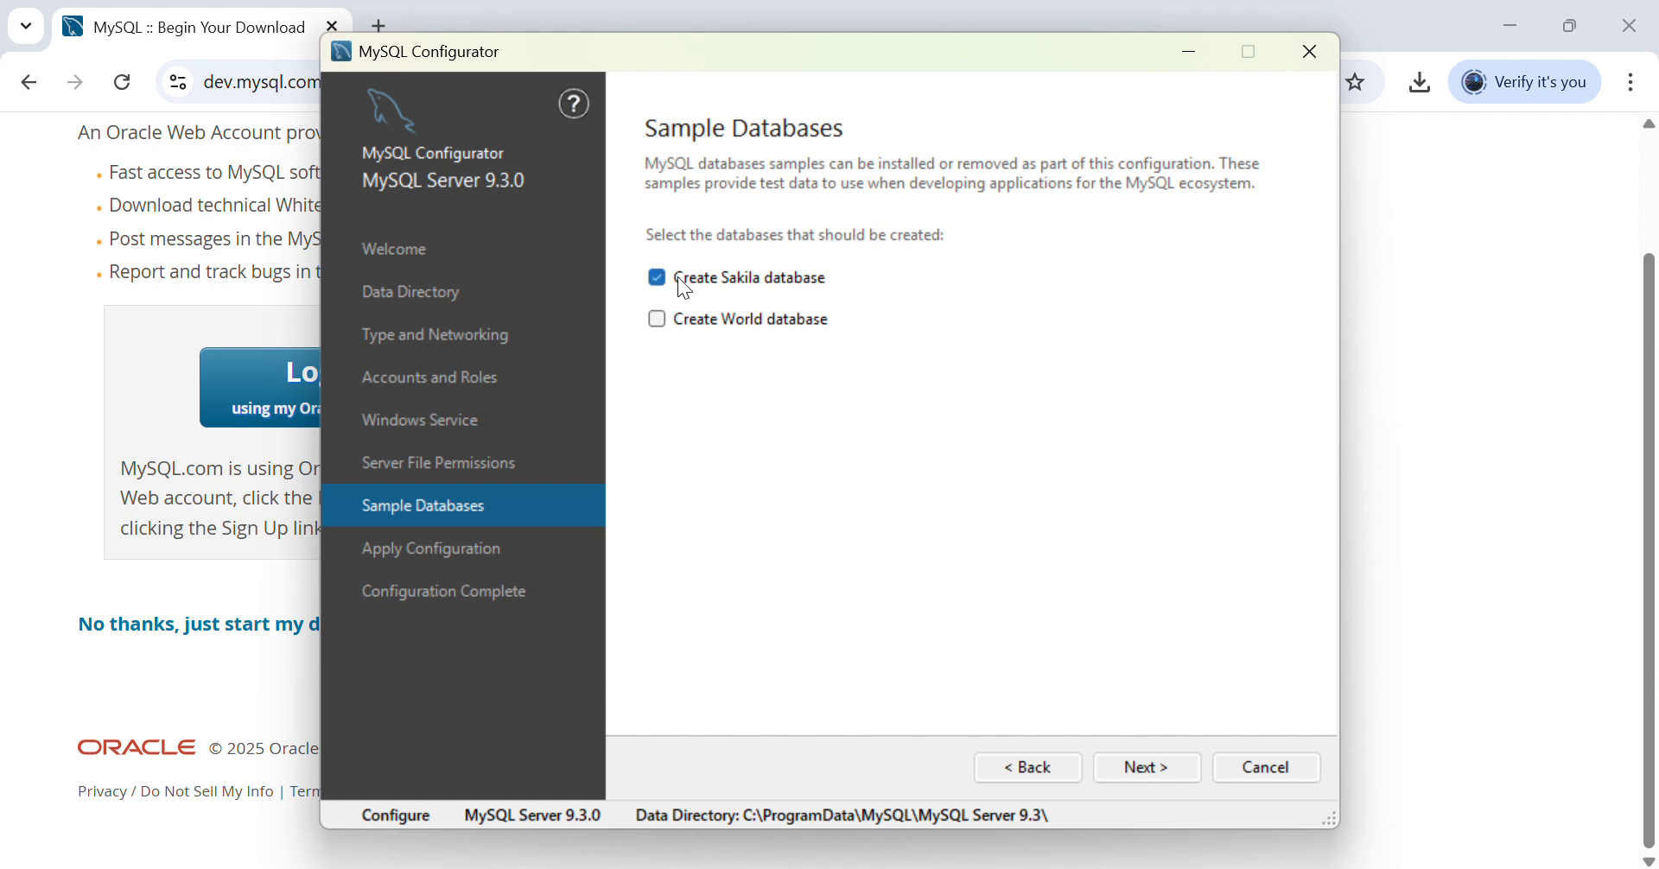
click(658, 322)
click(1149, 772)
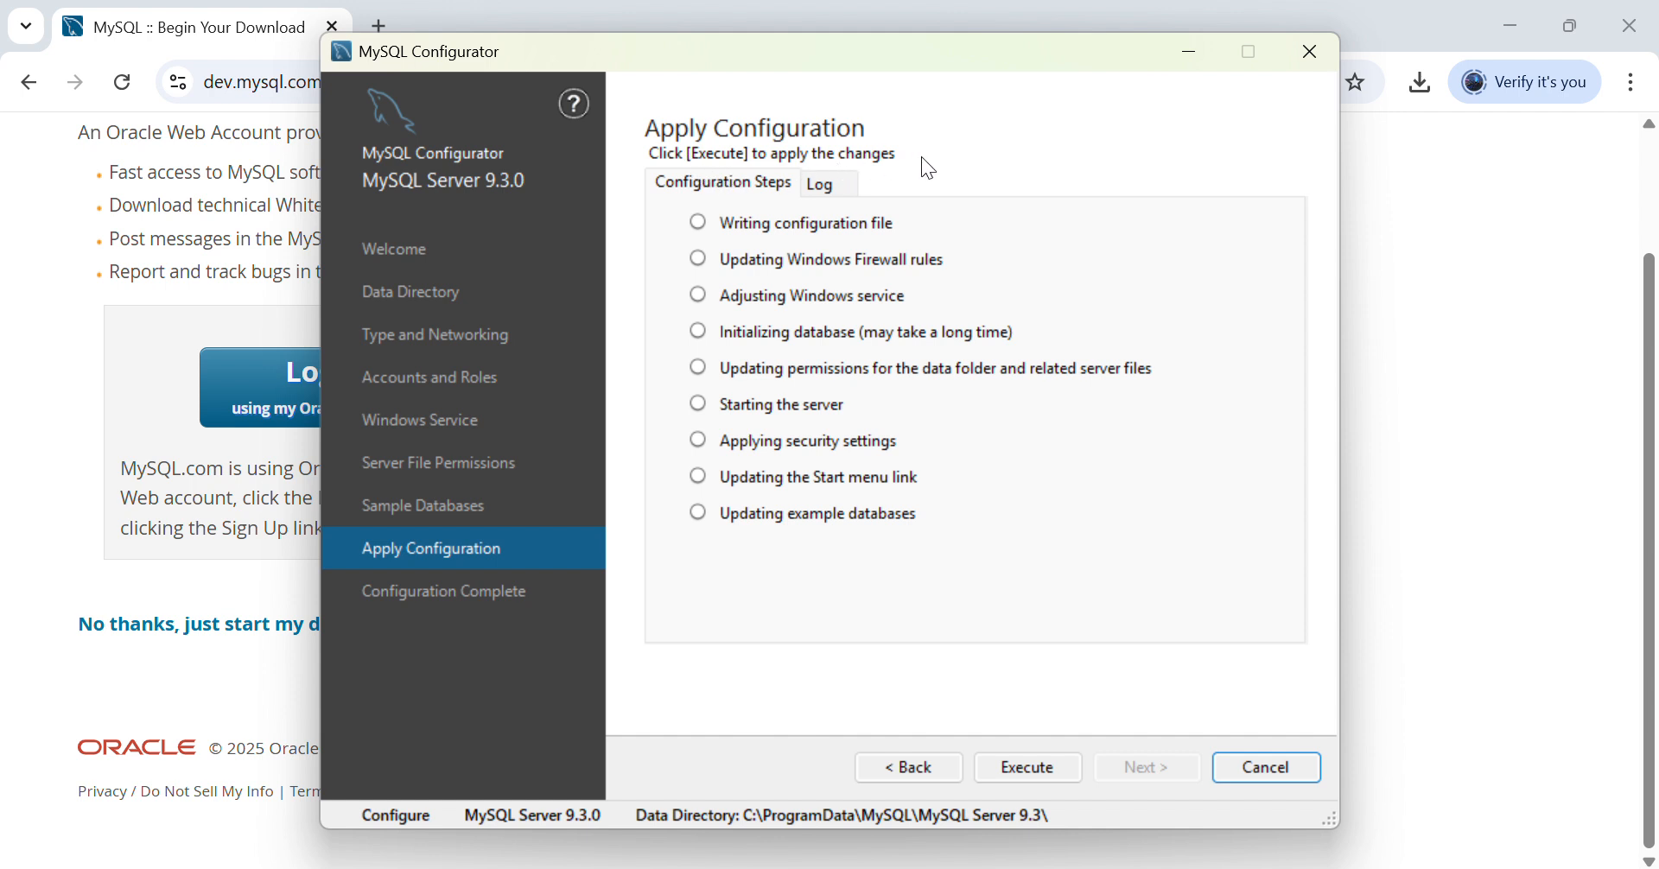
- Execute all nine configuration steps for MySQL Server 9.3.0 and reach Configuration Complete
click(836, 193)
click(735, 188)
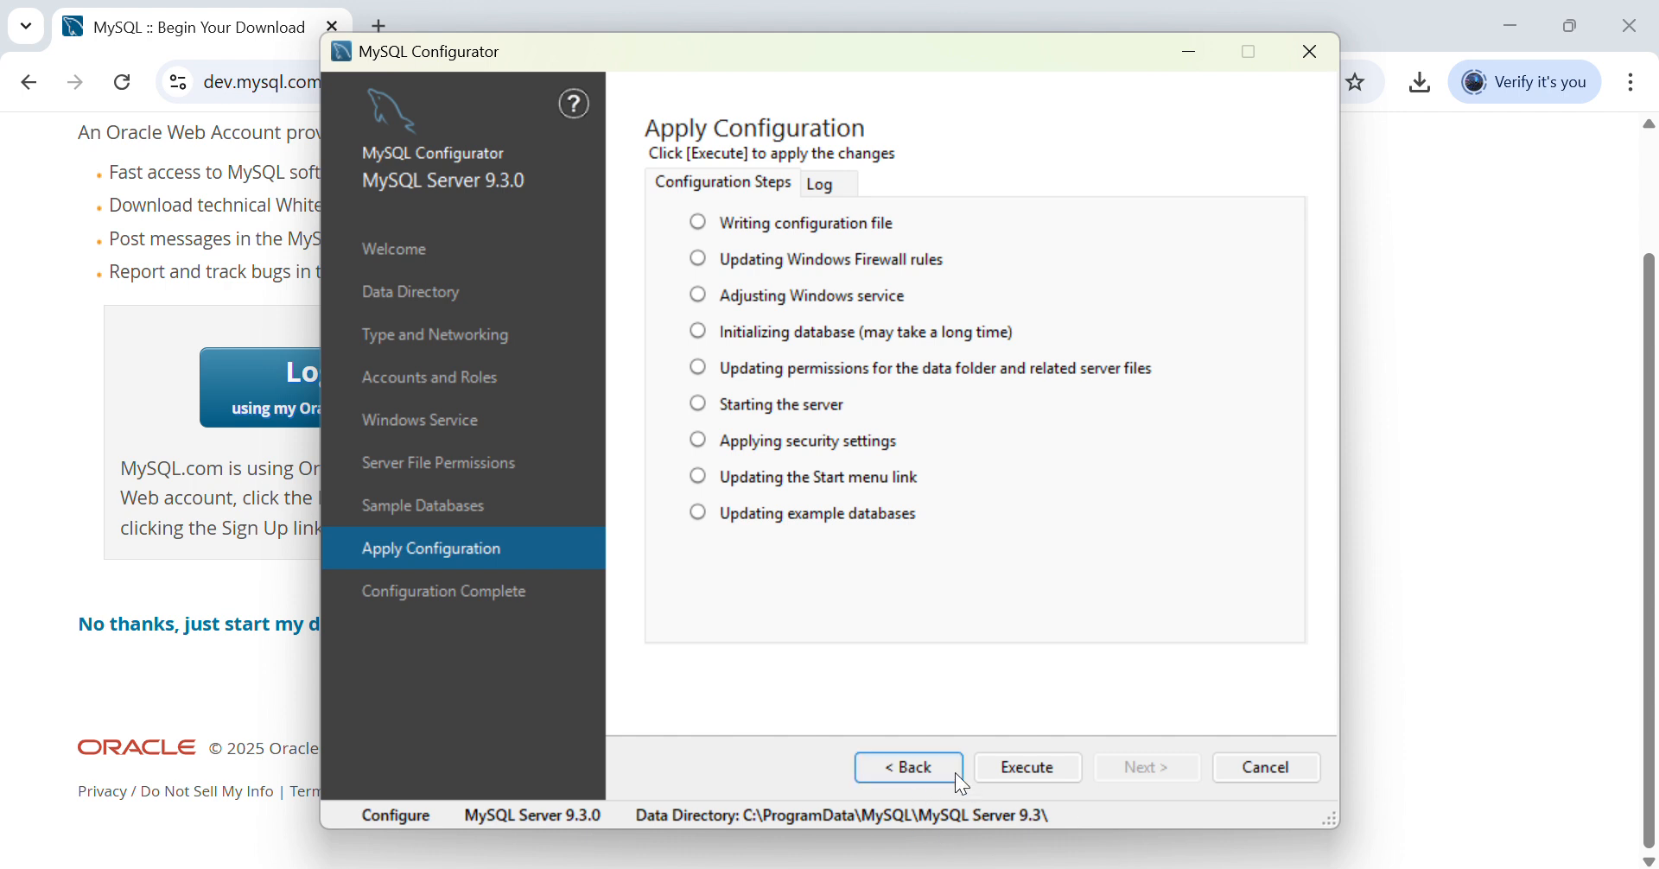
click(1019, 769)
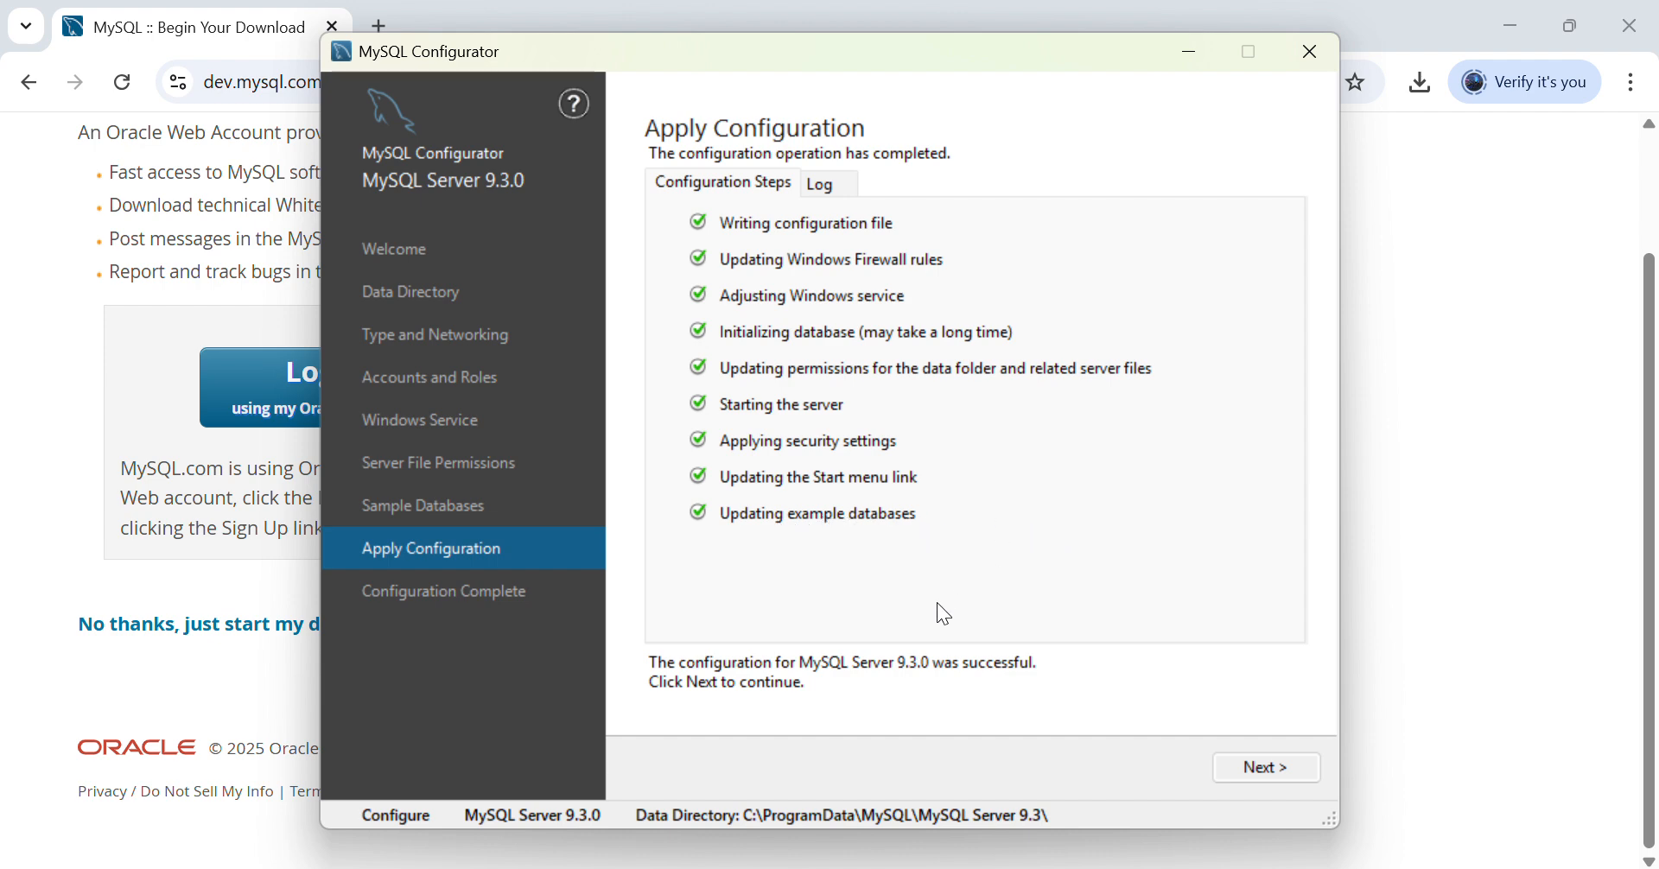
click(1251, 766)
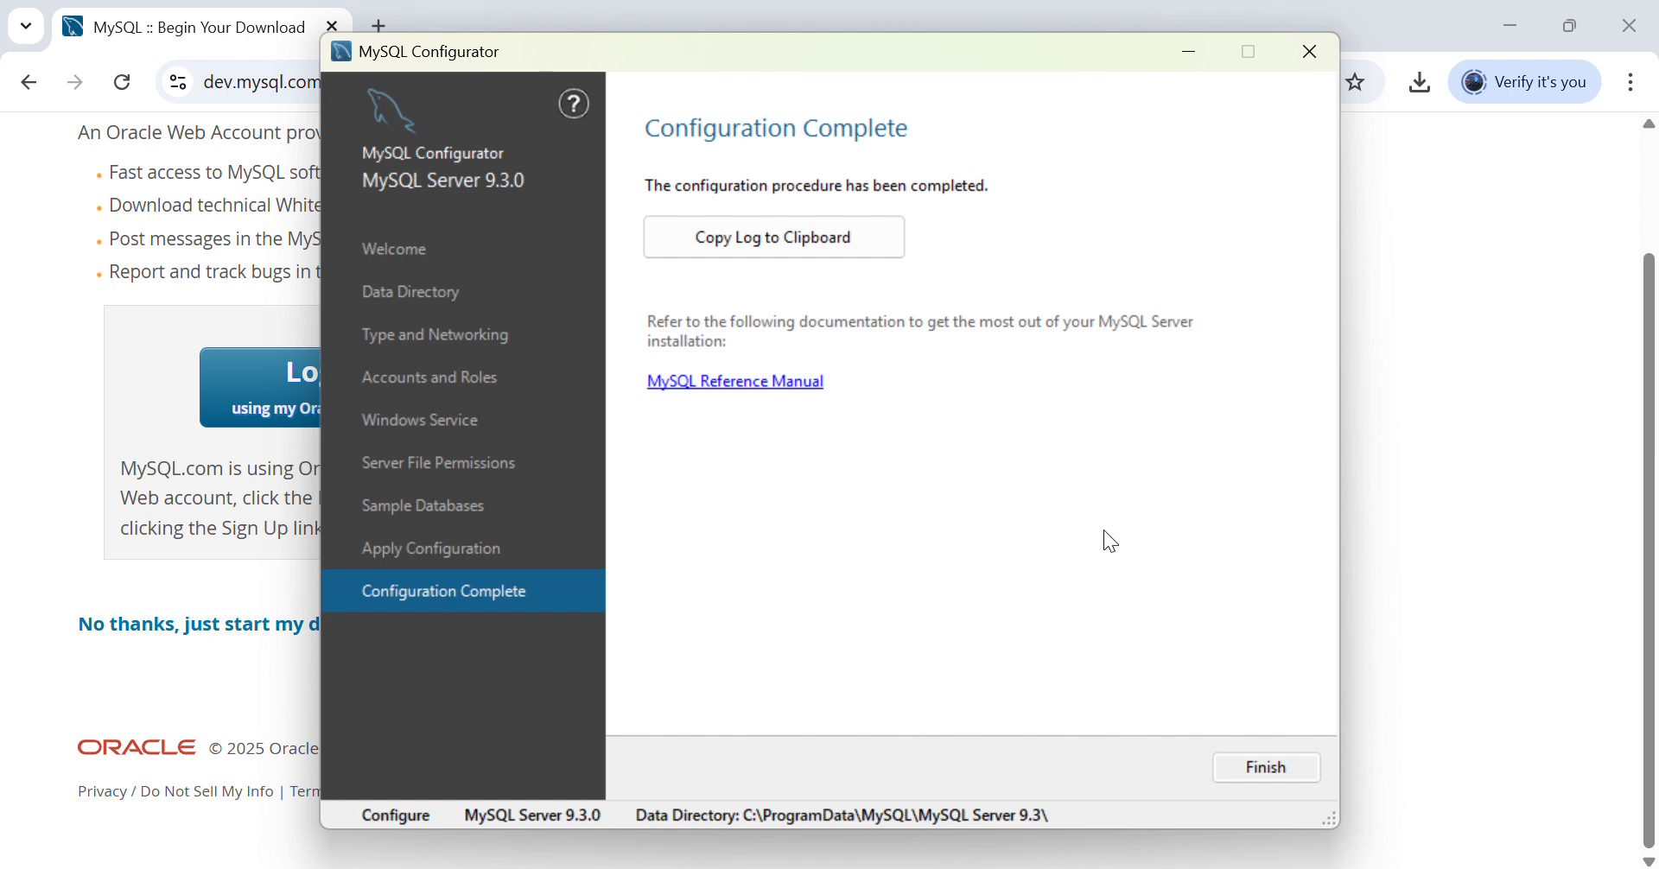
- Click Finish to close the completed MySQL Configurator, returning to the Chrome download page
click(1270, 776)
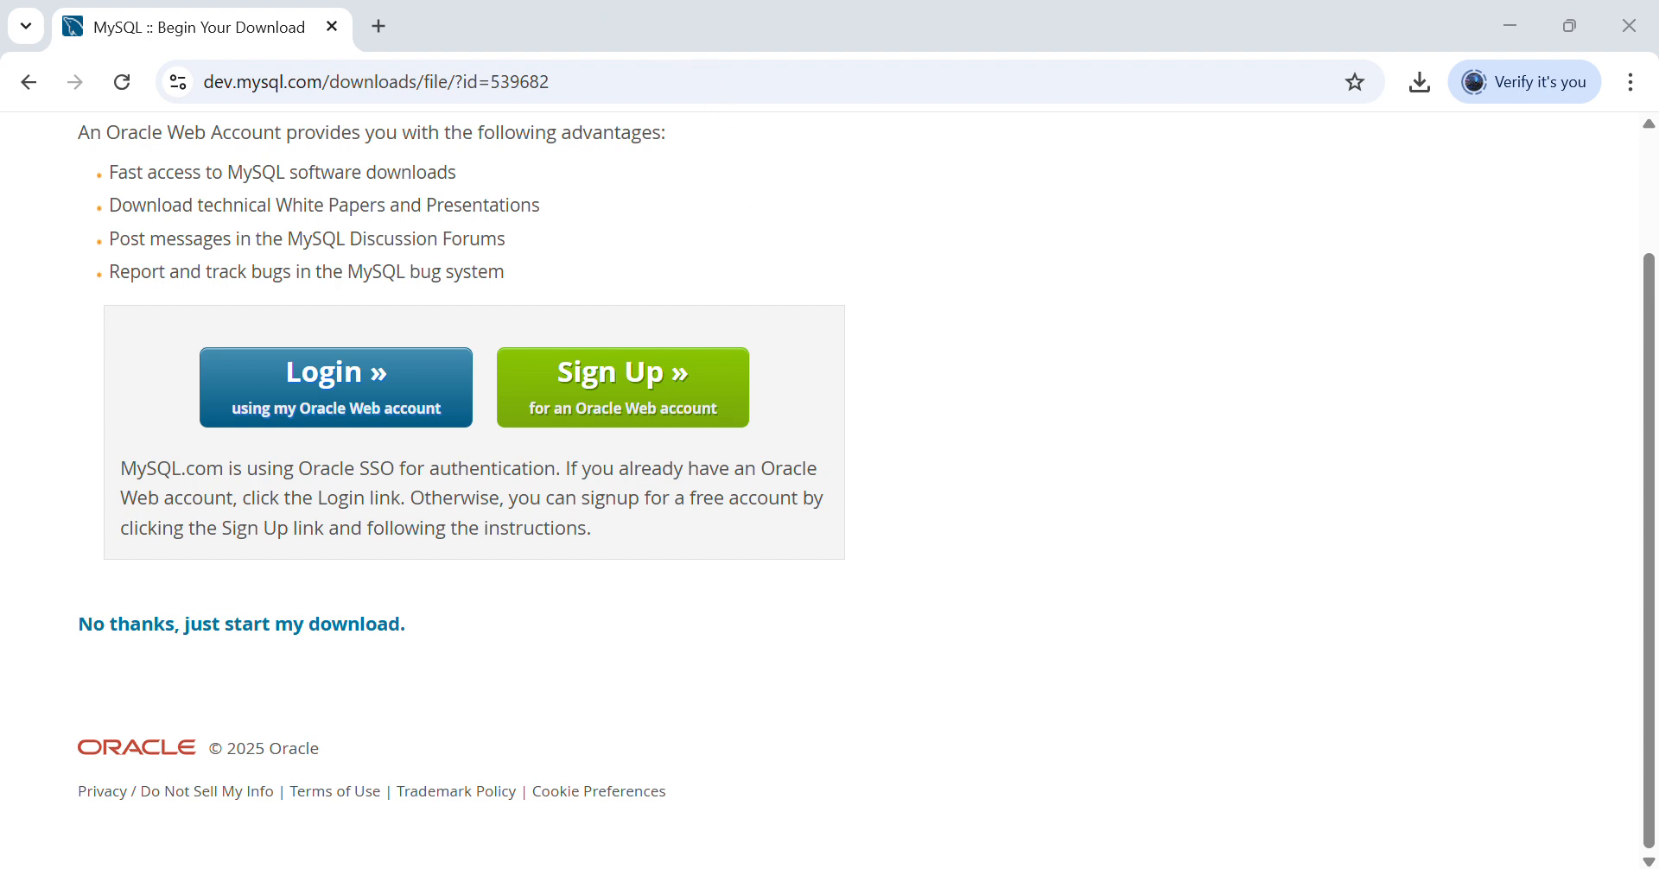
- Bring up the Windows Search panel over Chrome to launch another program
key(super+s)
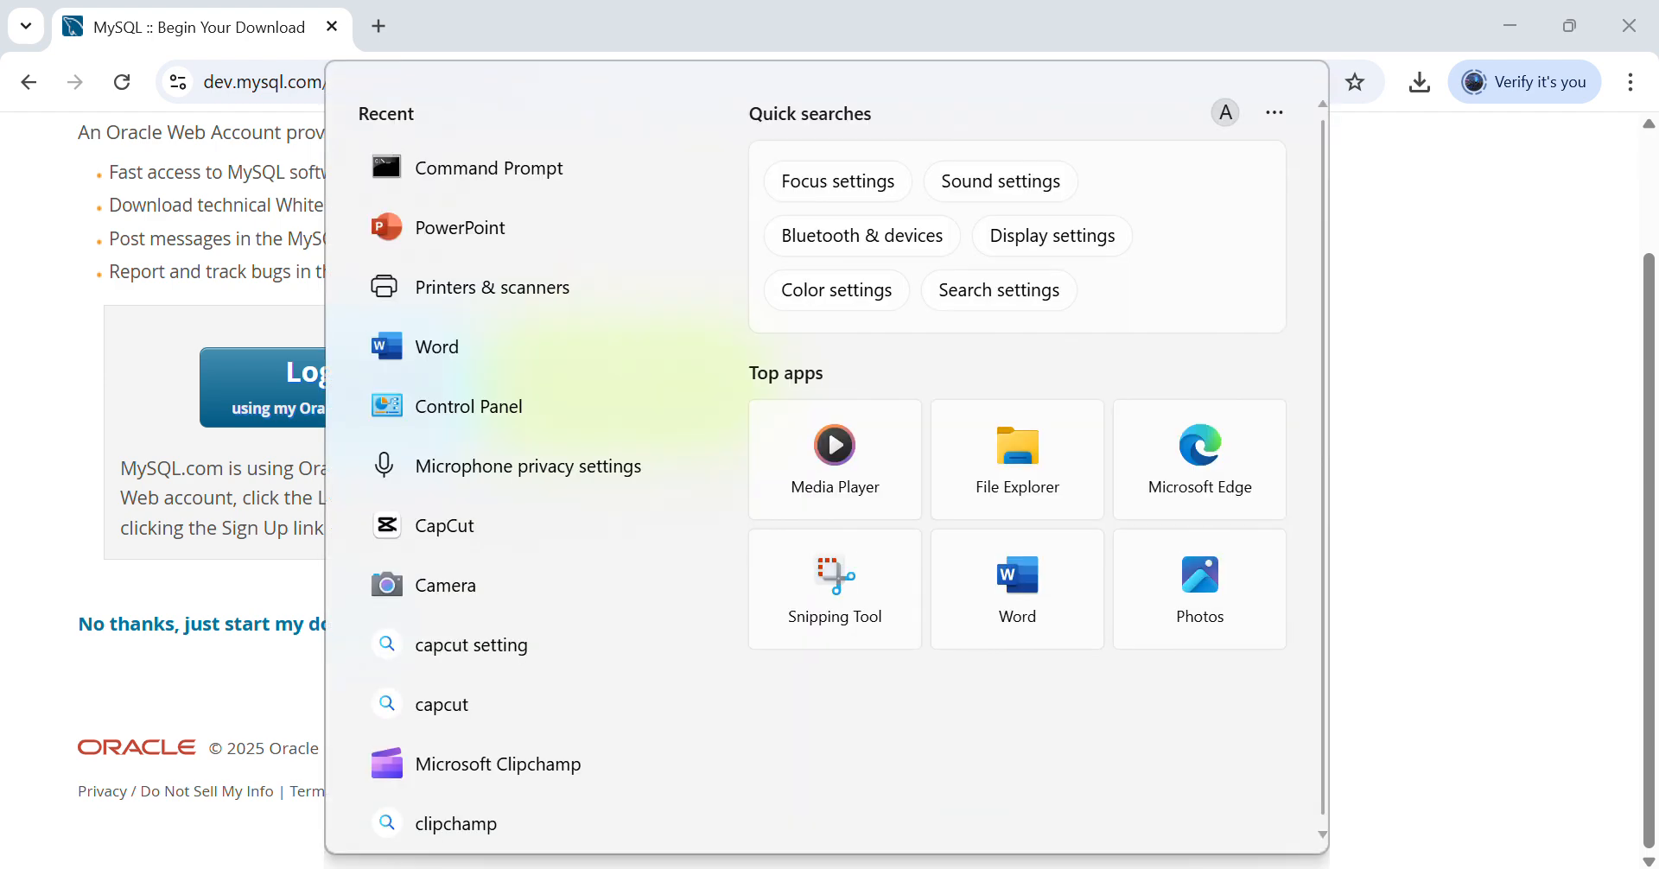
- Launch Command Prompt by searching 'cmd' and maximize its window
text(cmd)
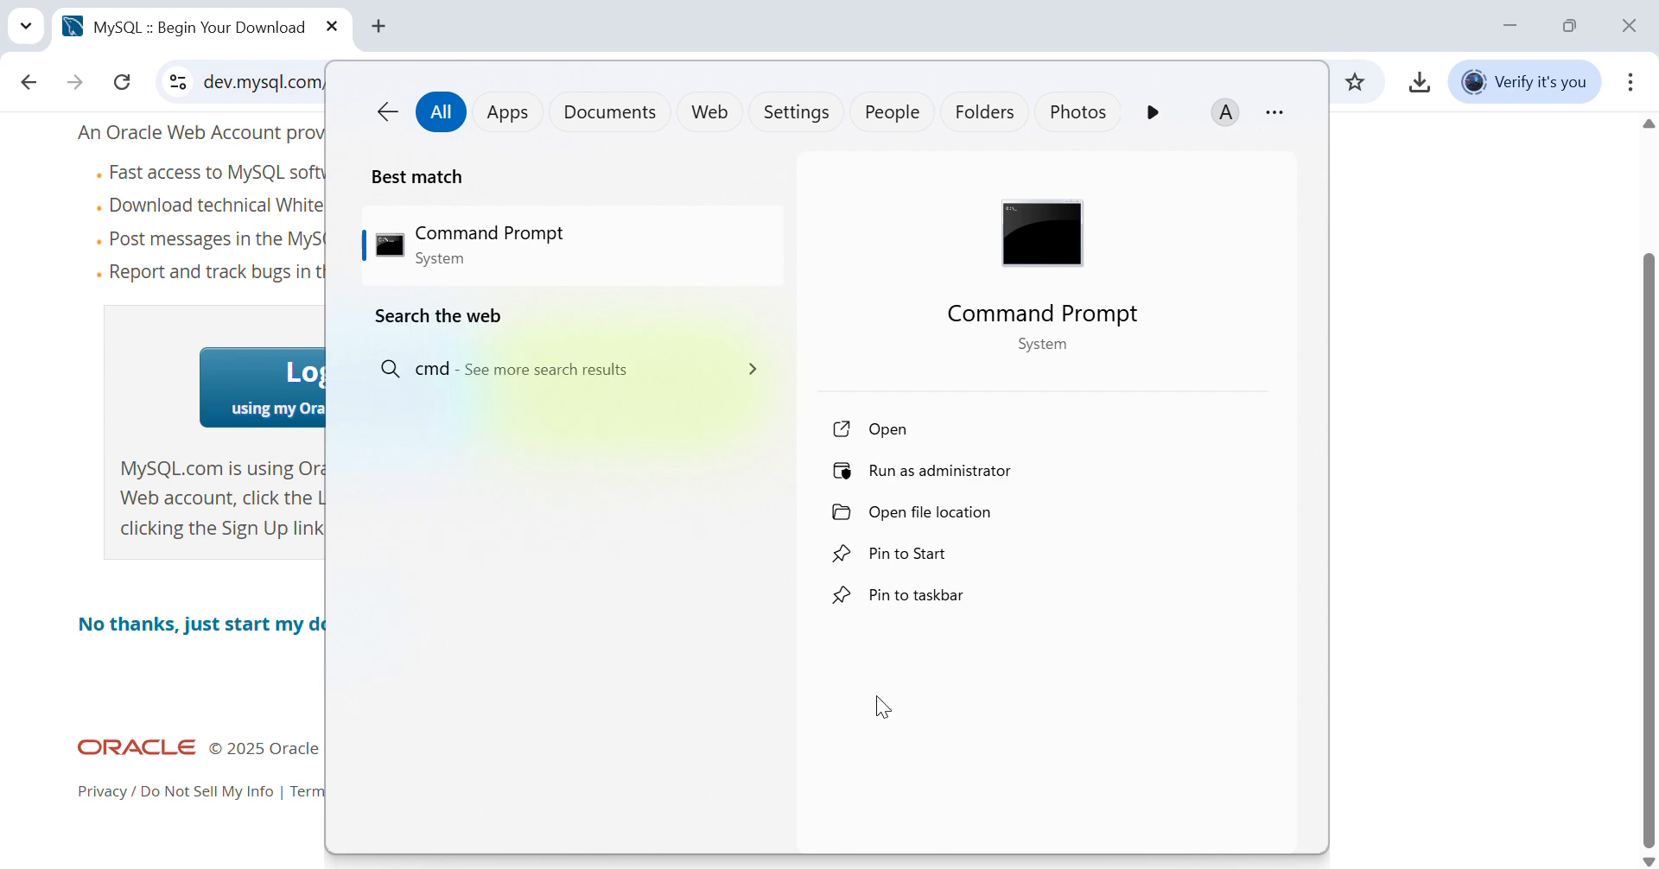
click(1041, 235)
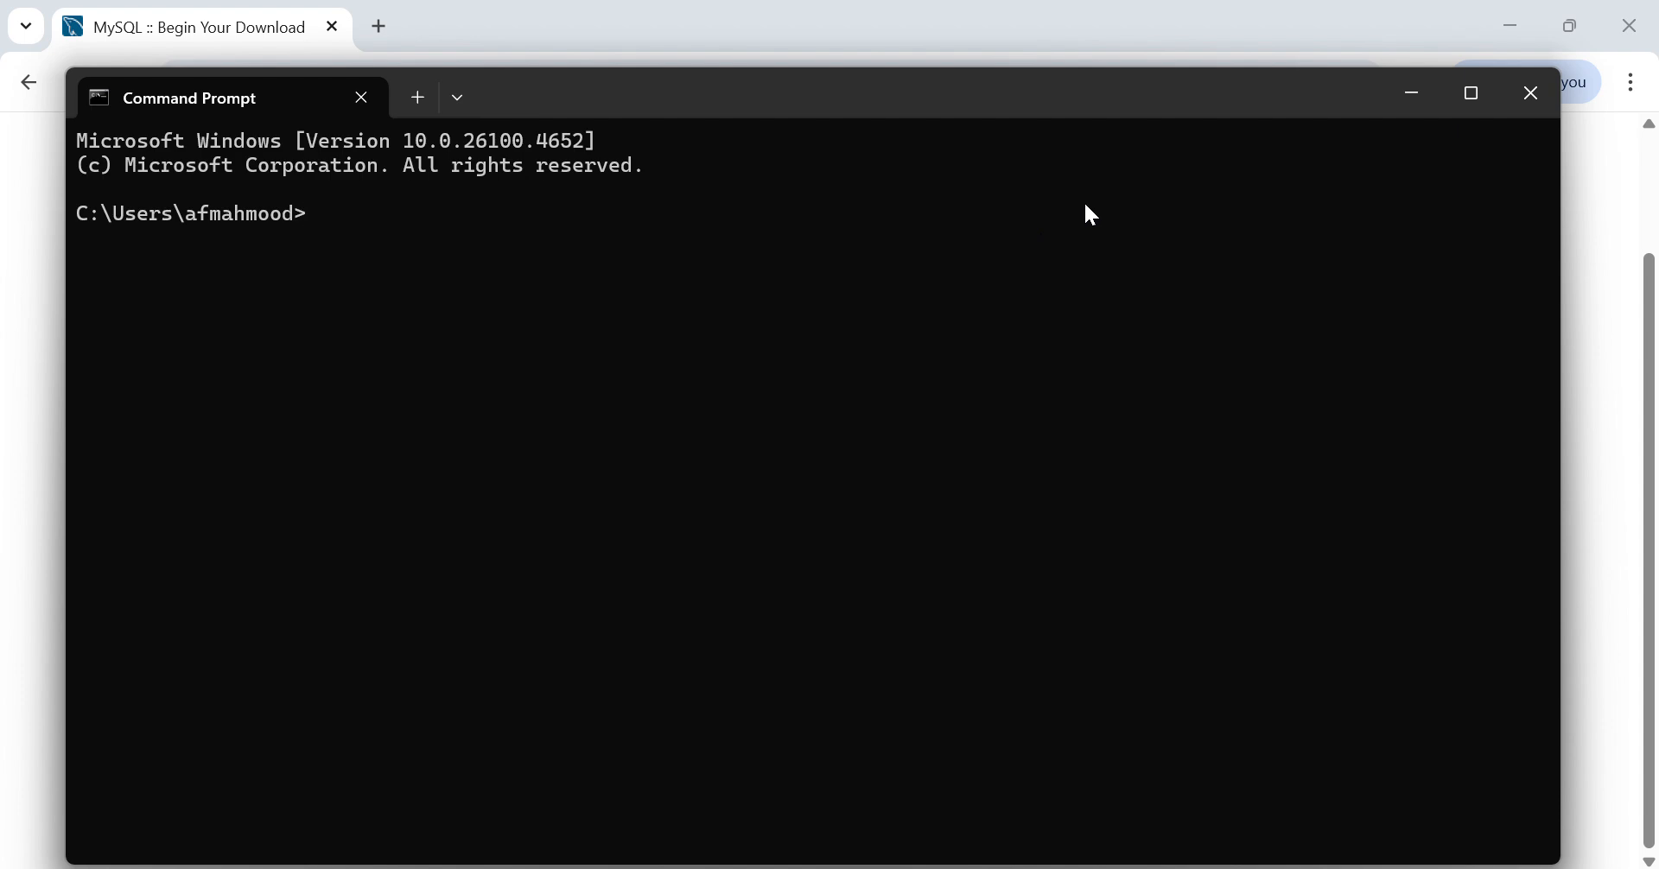
click(1470, 94)
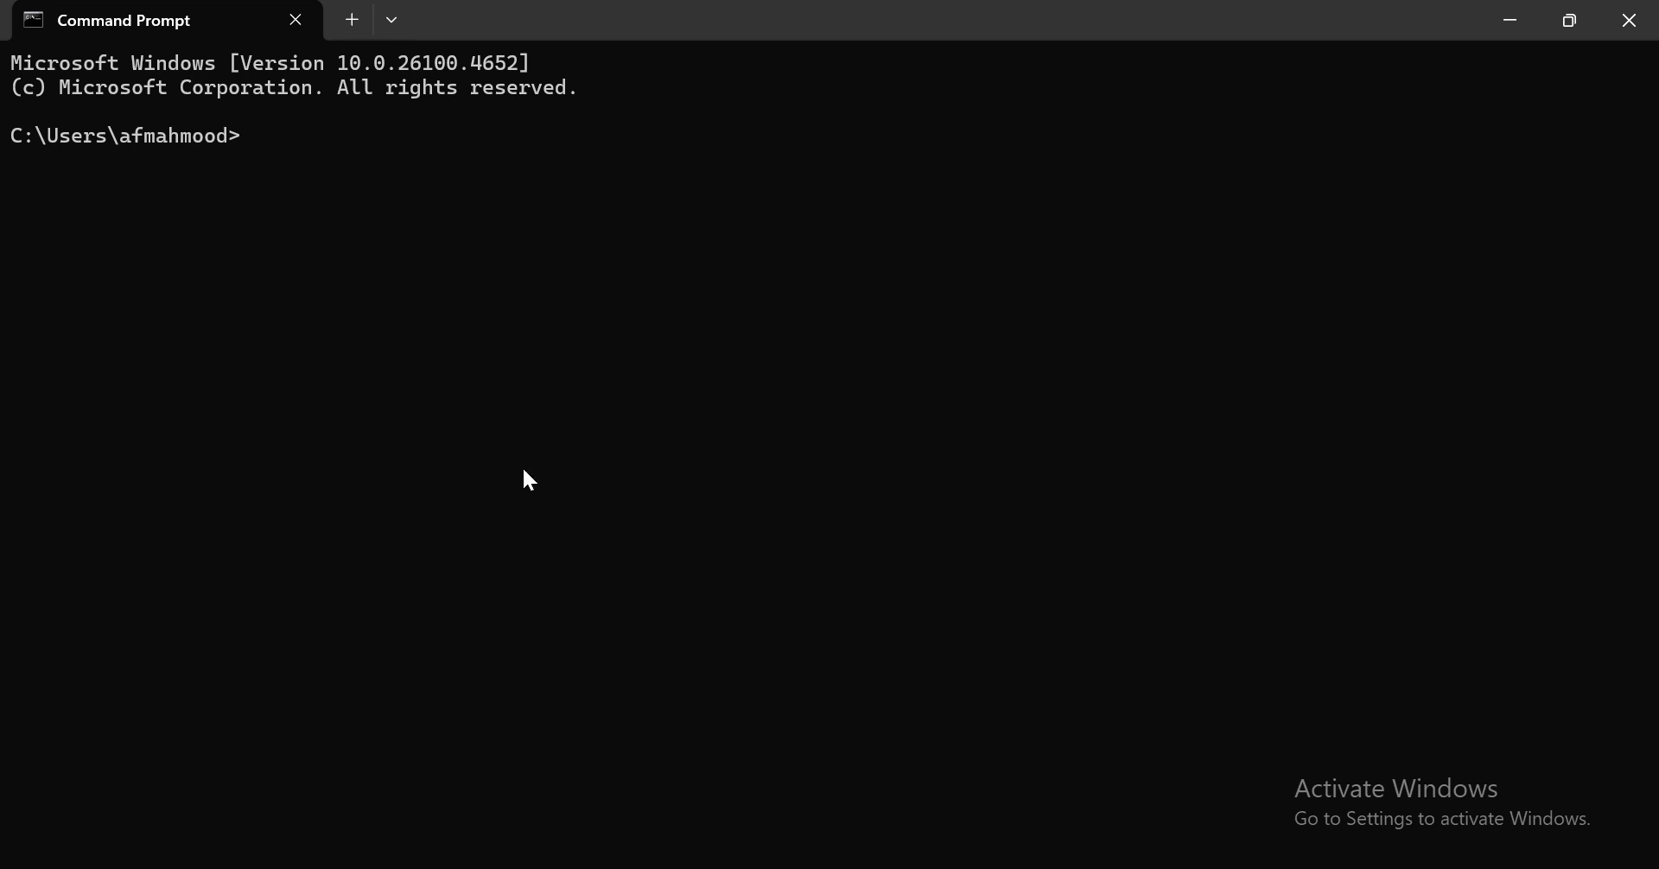
- In File Explorer, browse to C:\Program Files\MySQL\MySQL Server 9.3\bin
mouse_move(685, 849)
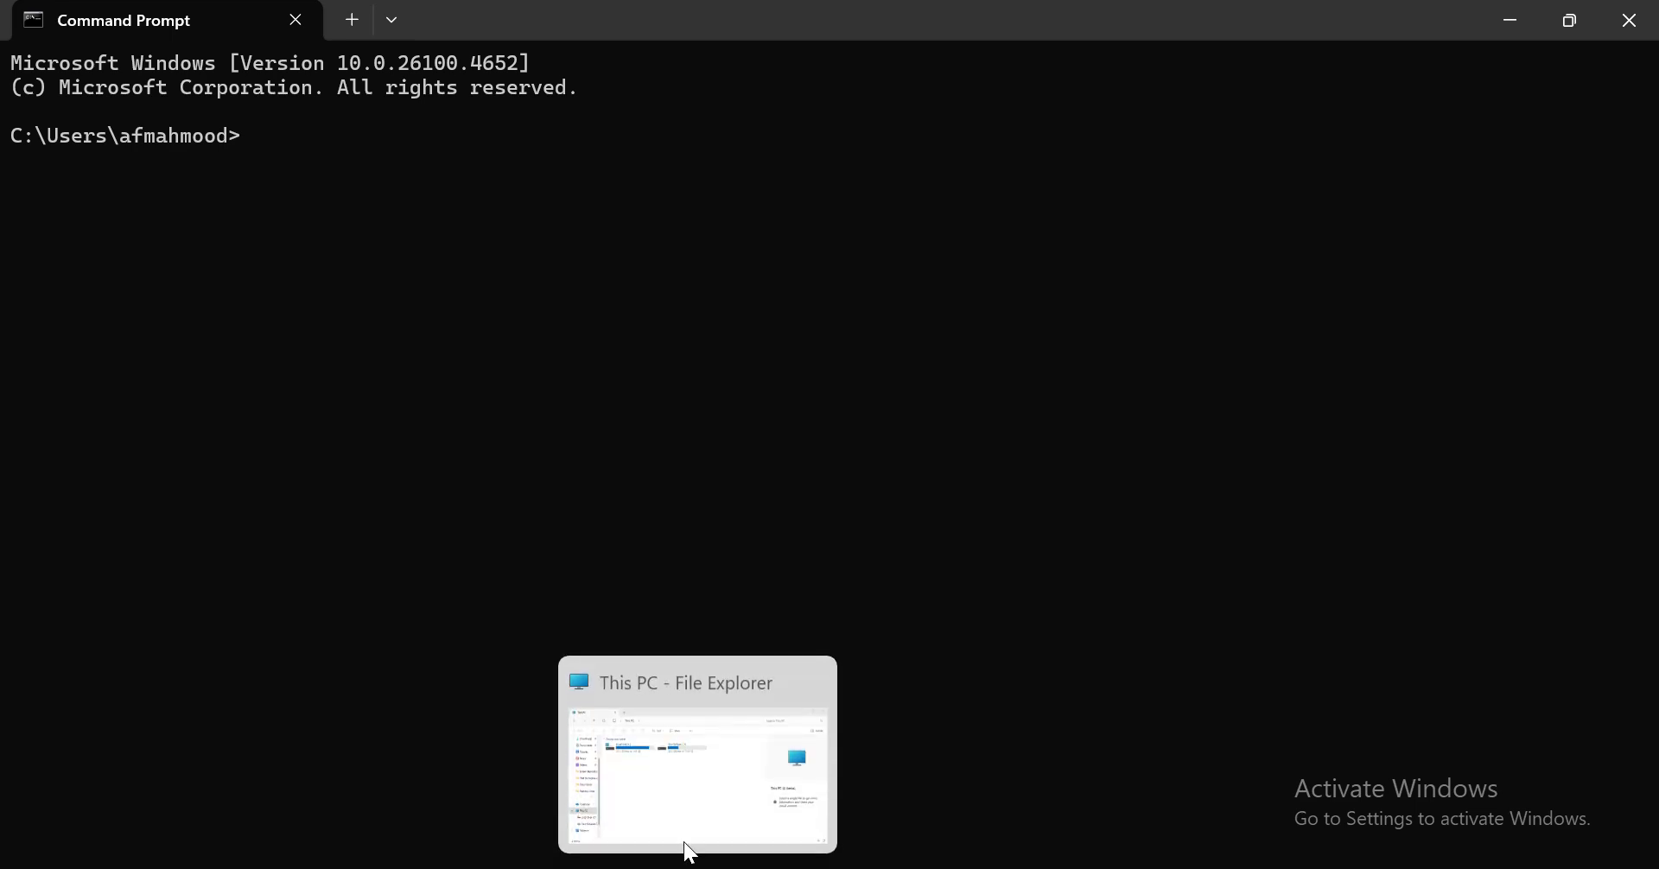
click(672, 765)
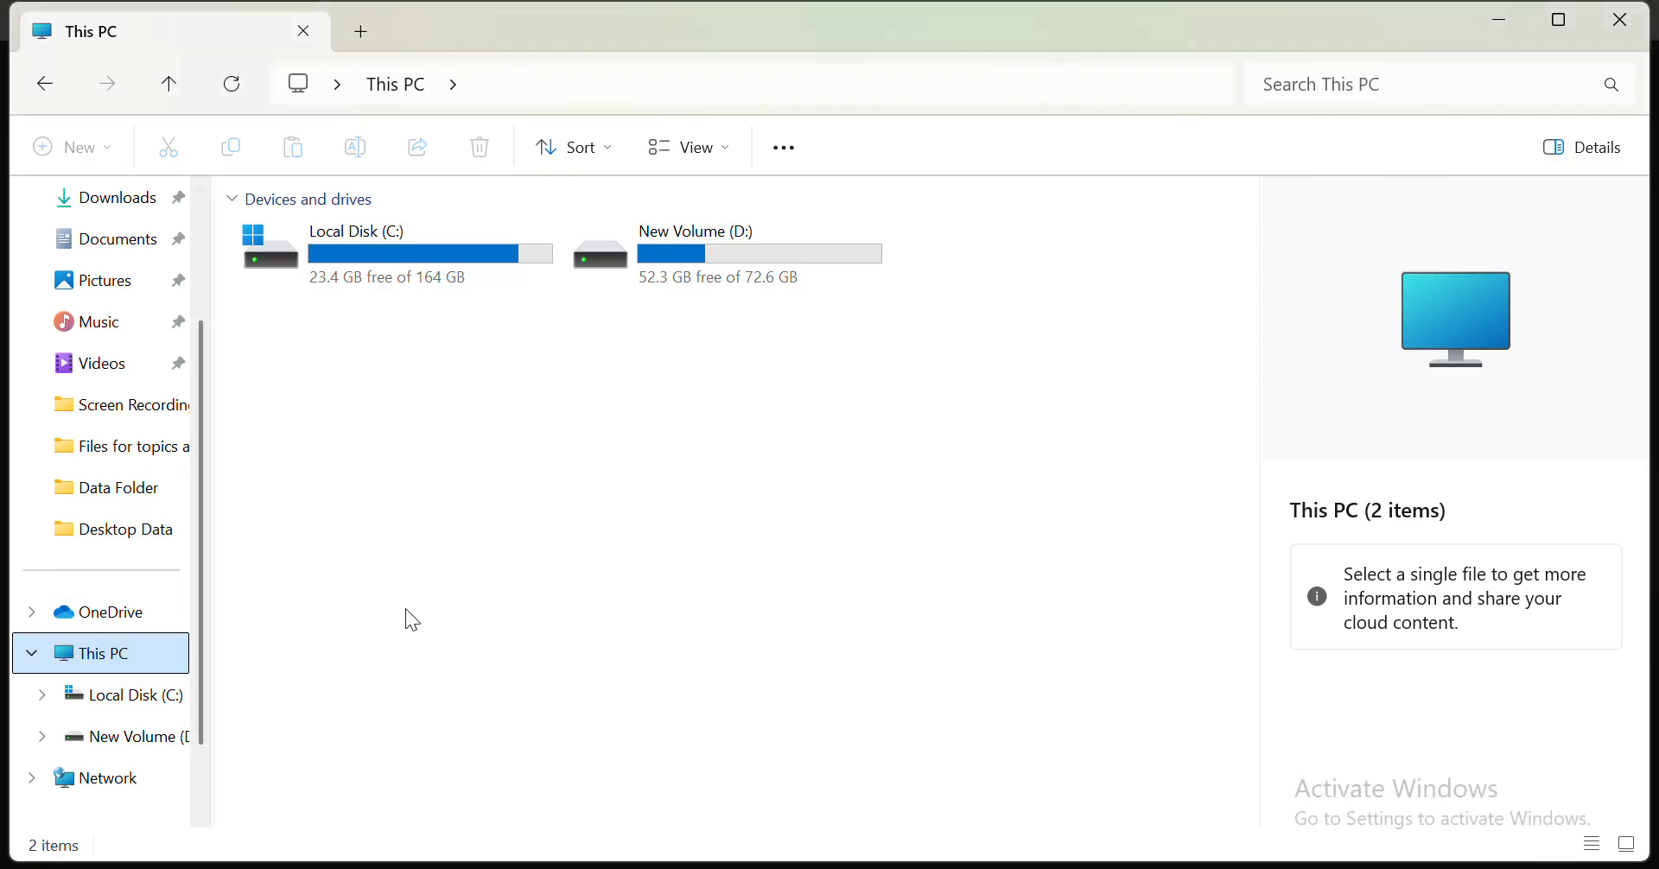
click(154, 701)
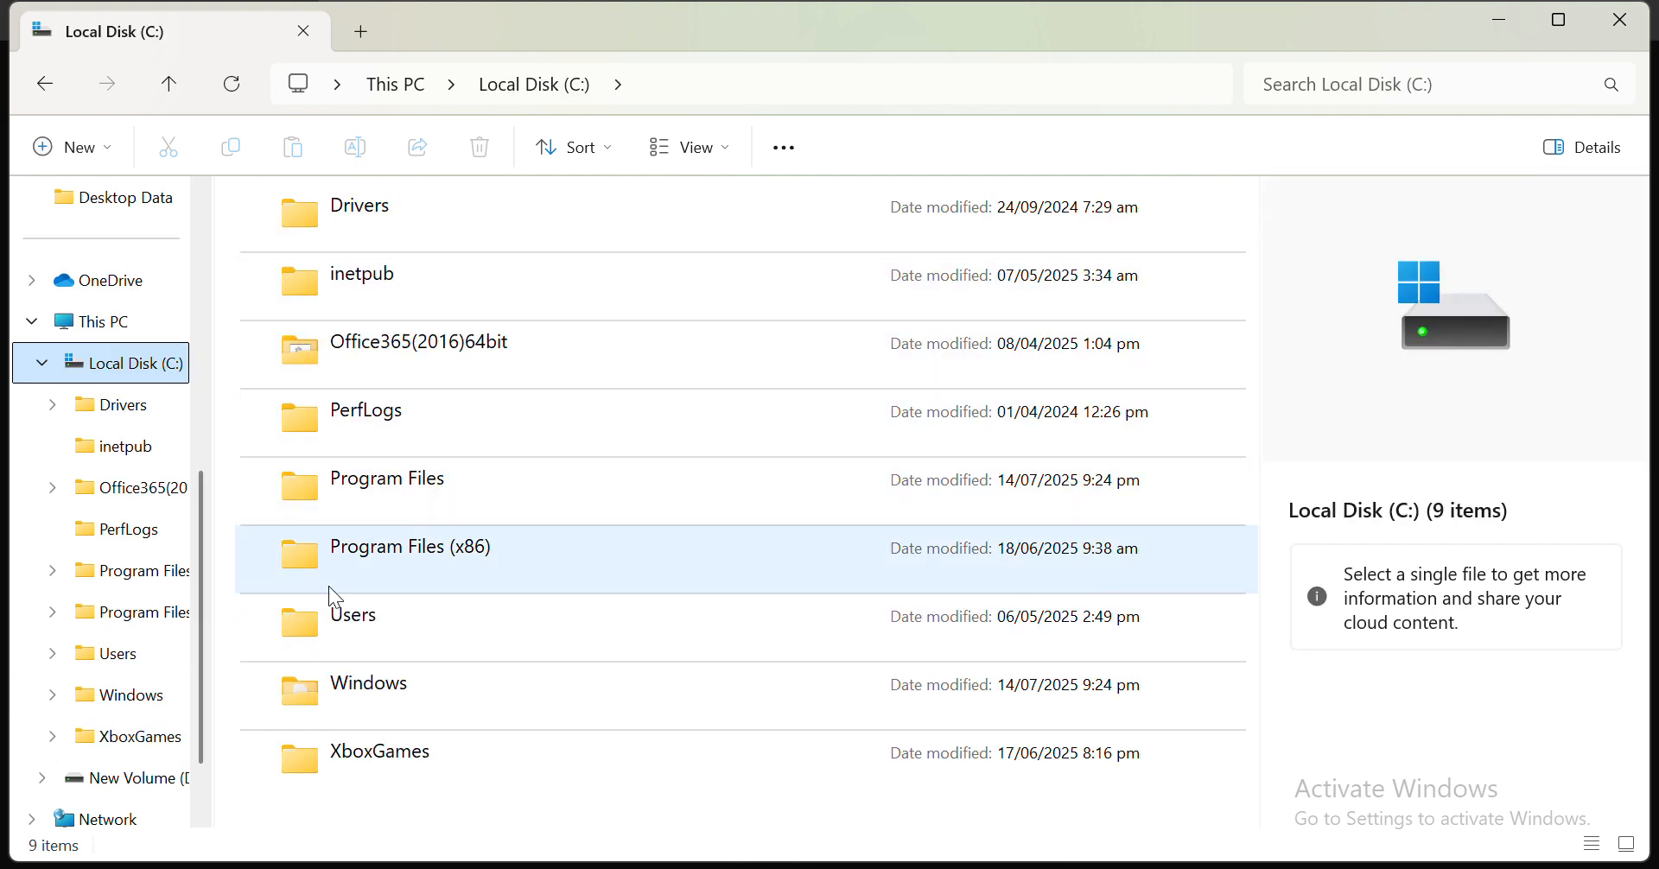
click(396, 471)
double_click(398, 480)
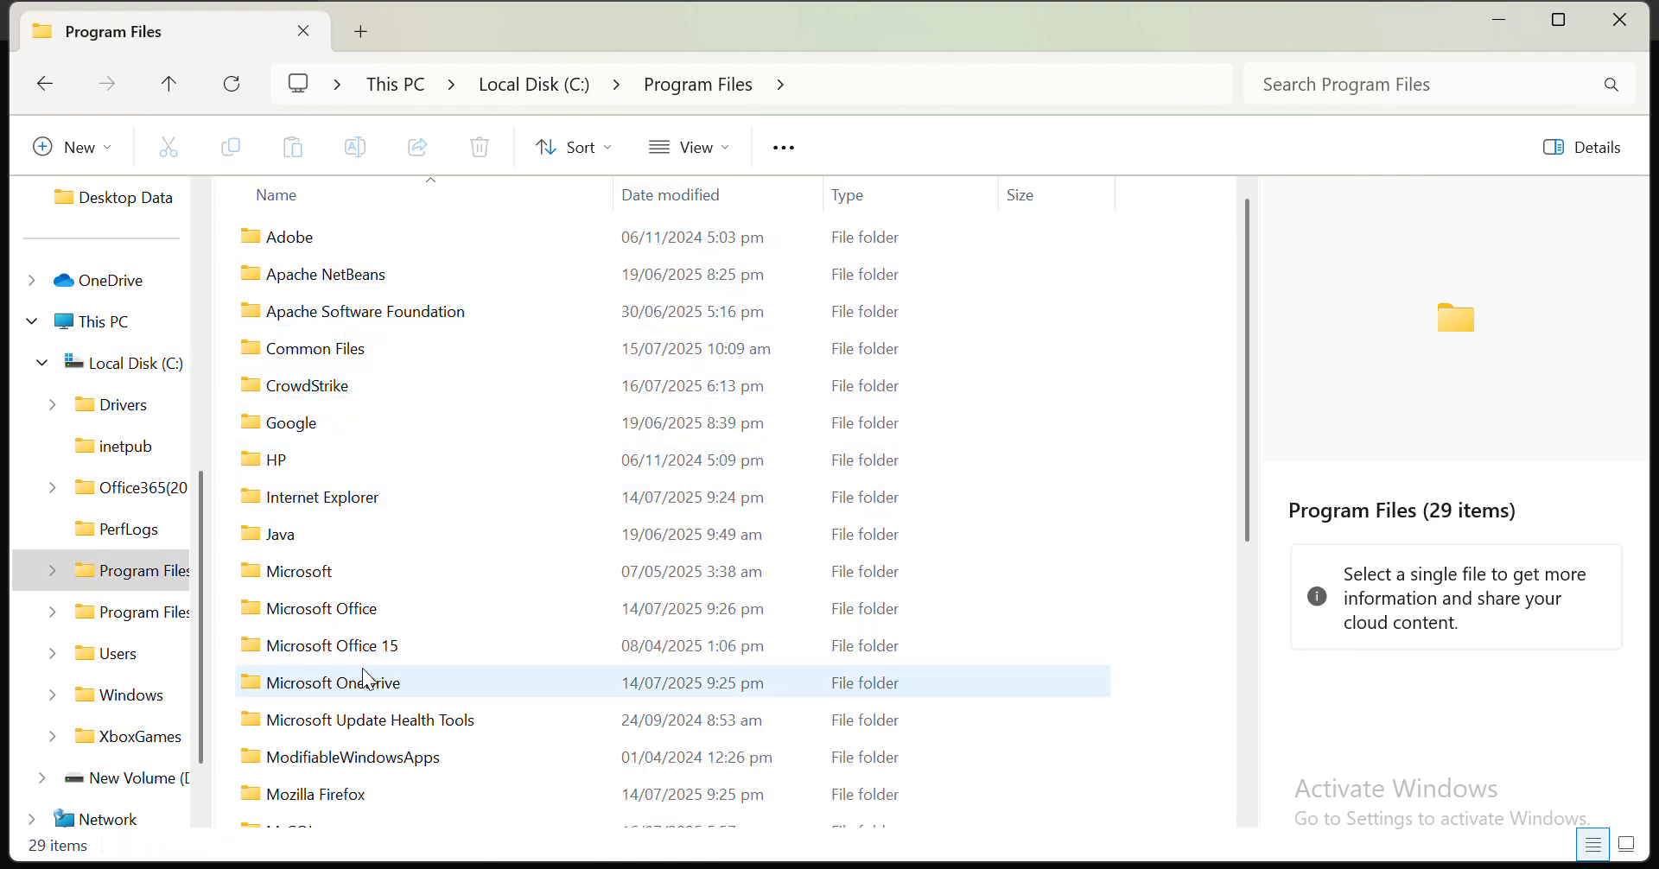
drag(1251, 340, 1252, 412)
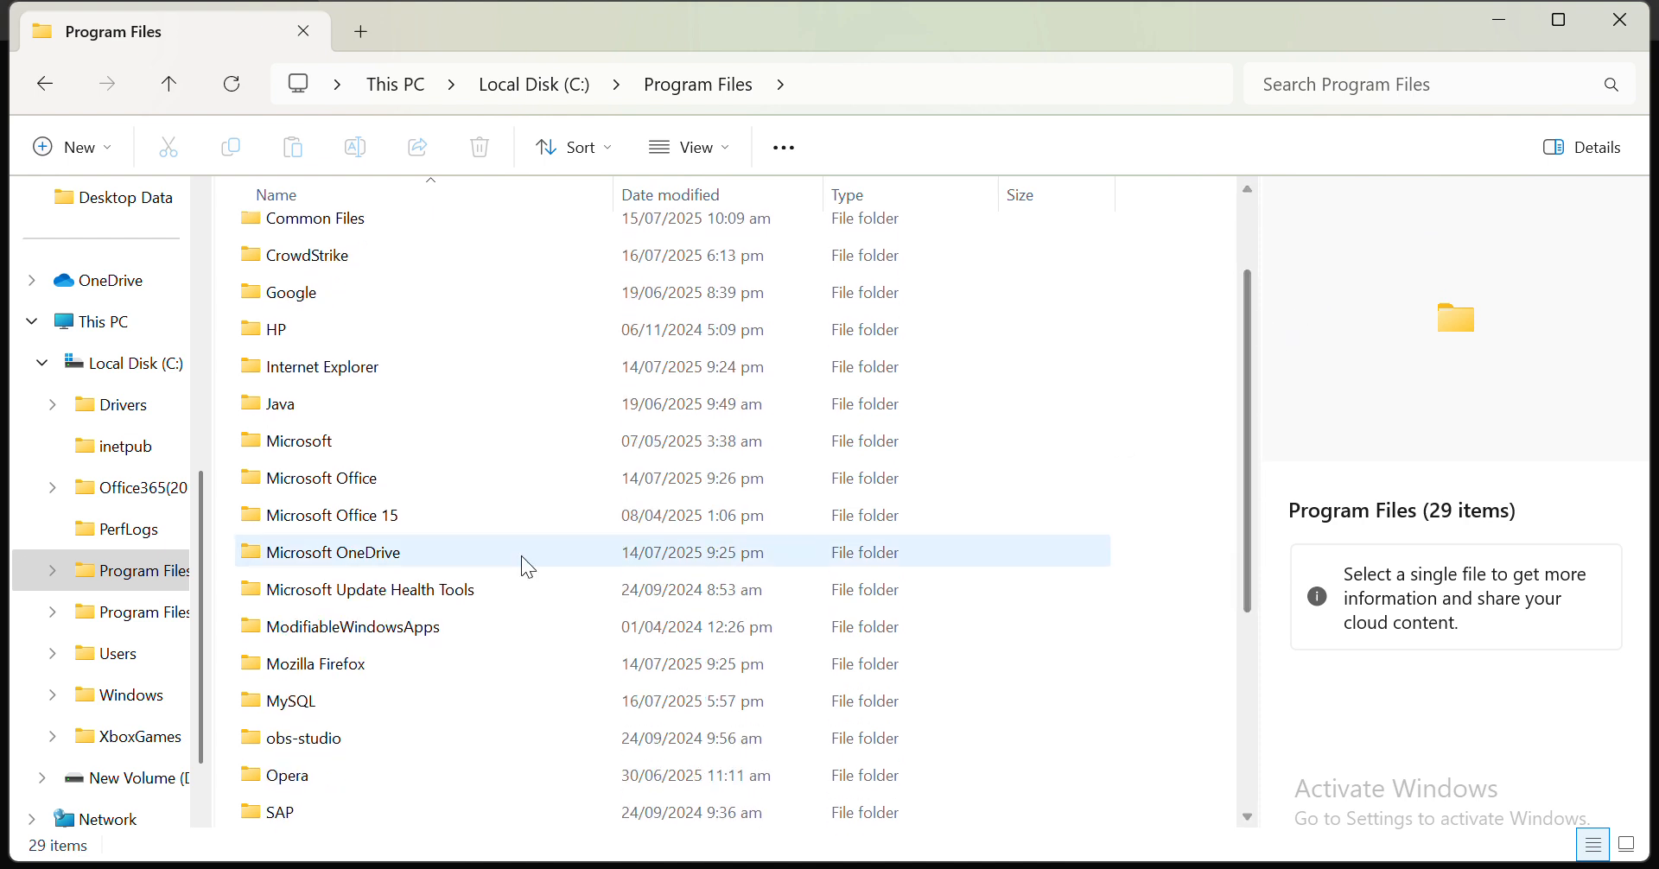
double_click(291, 706)
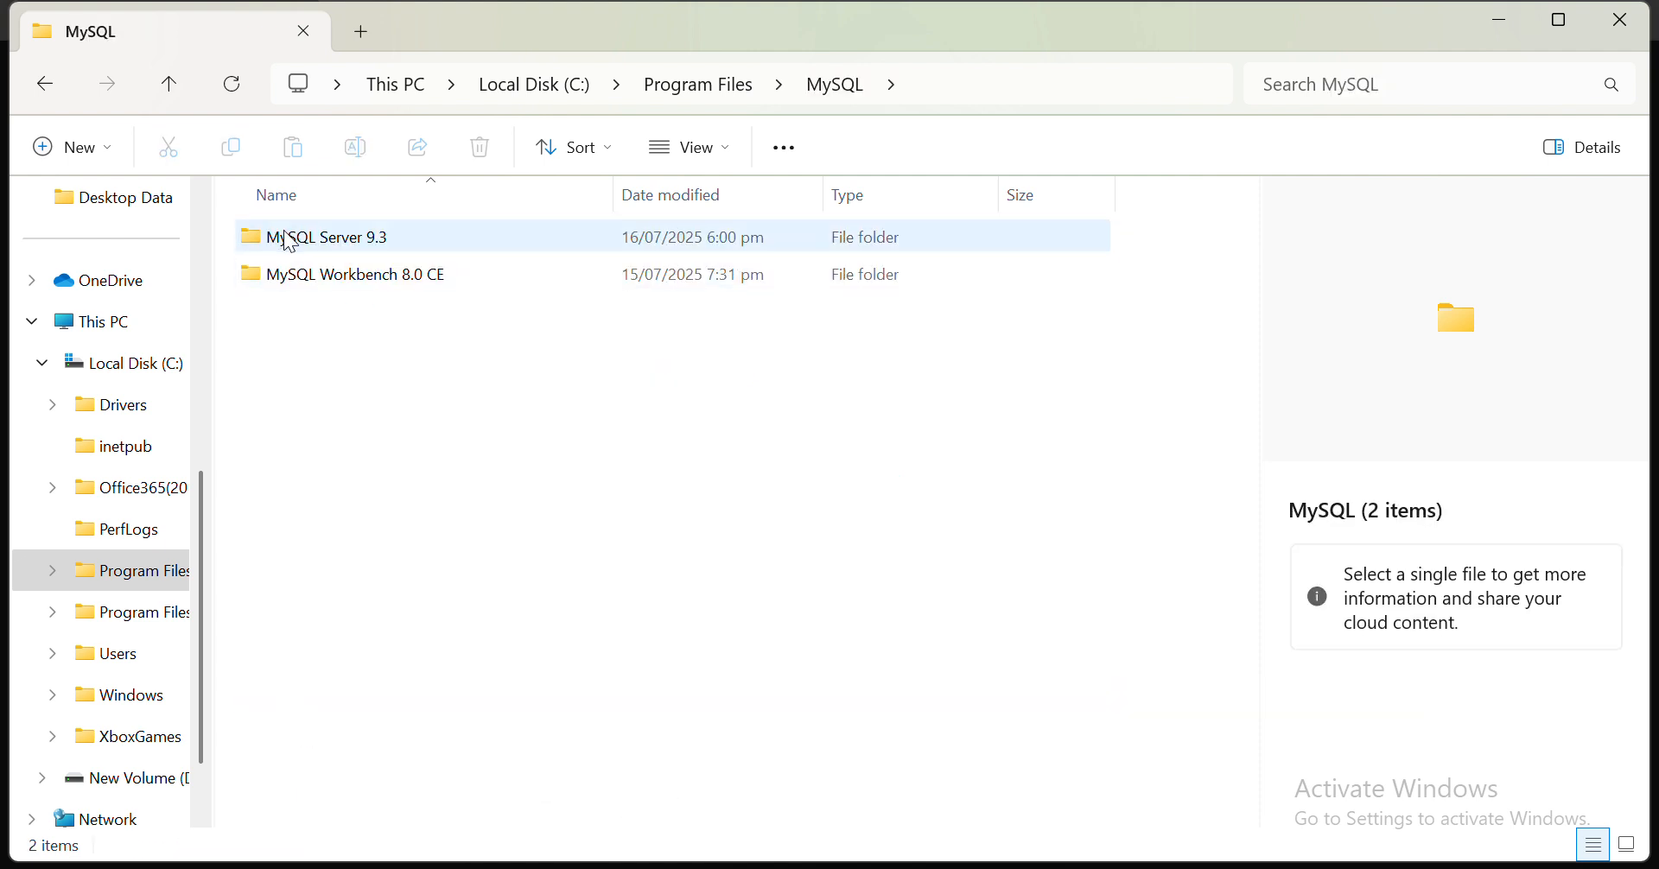
double_click(362, 248)
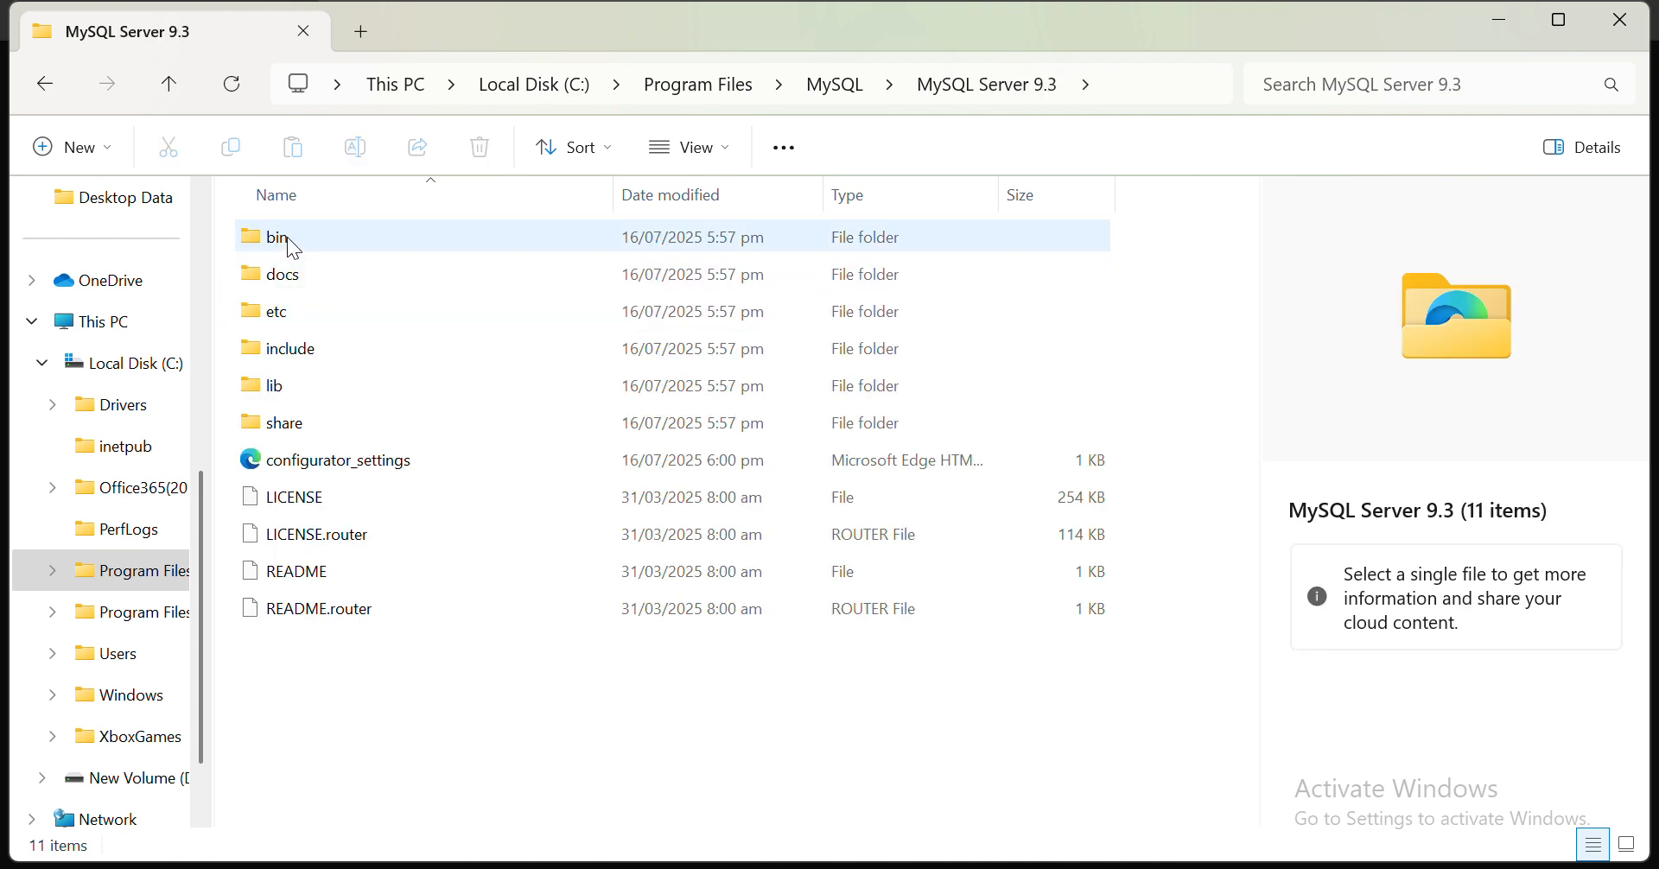
double_click(285, 241)
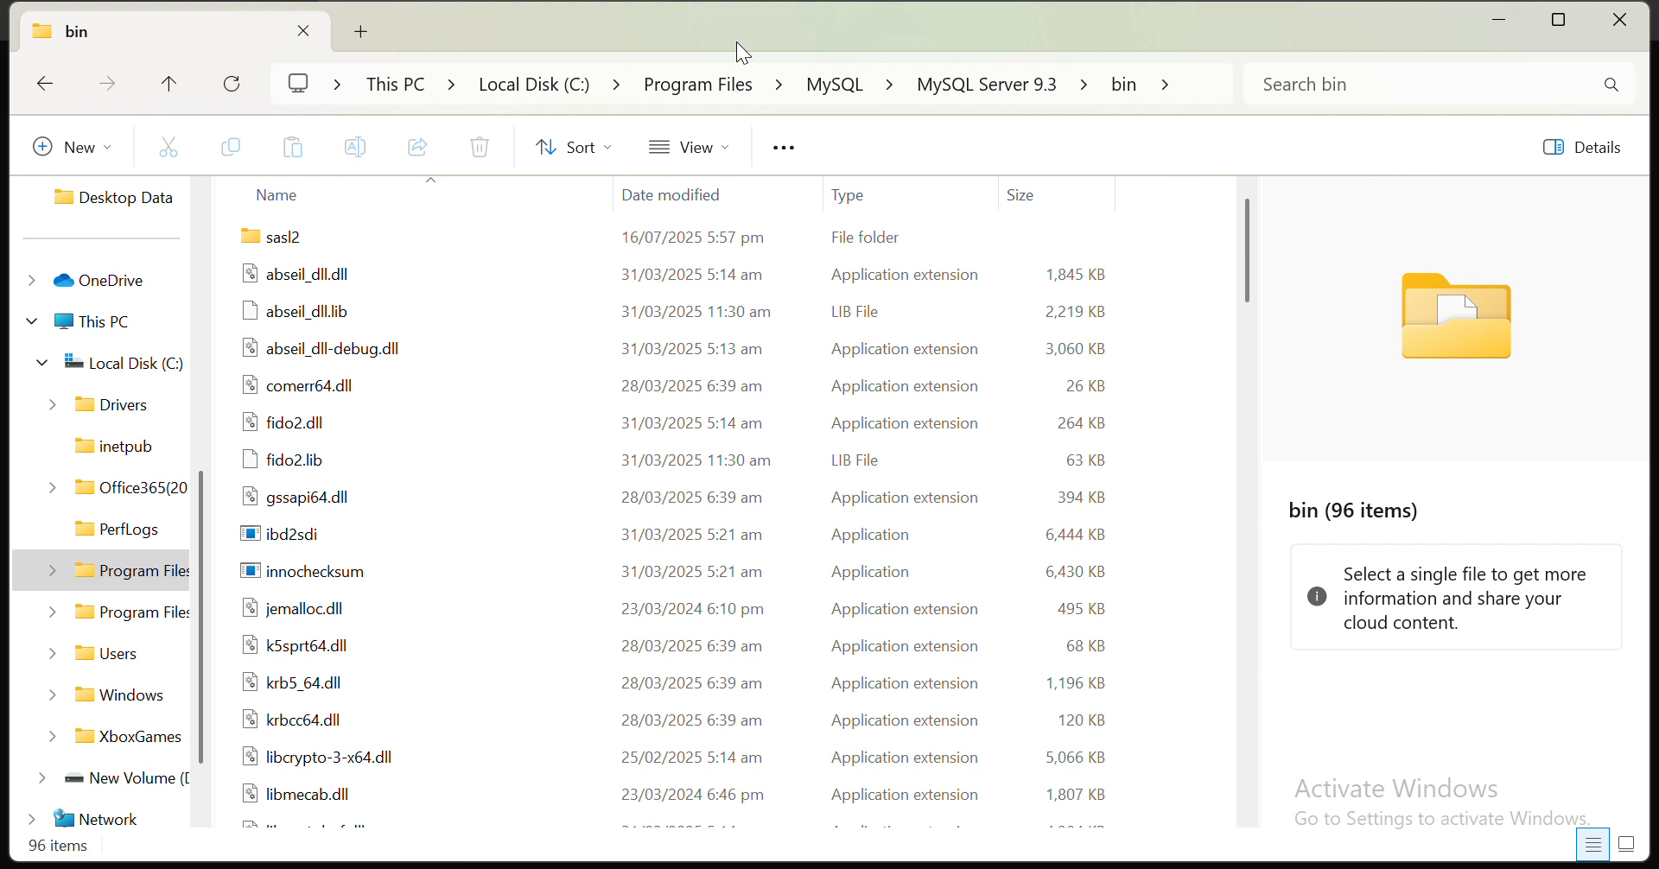
- Copy the bin folder's full path from the address bar
click(1201, 84)
key(BackSpace)
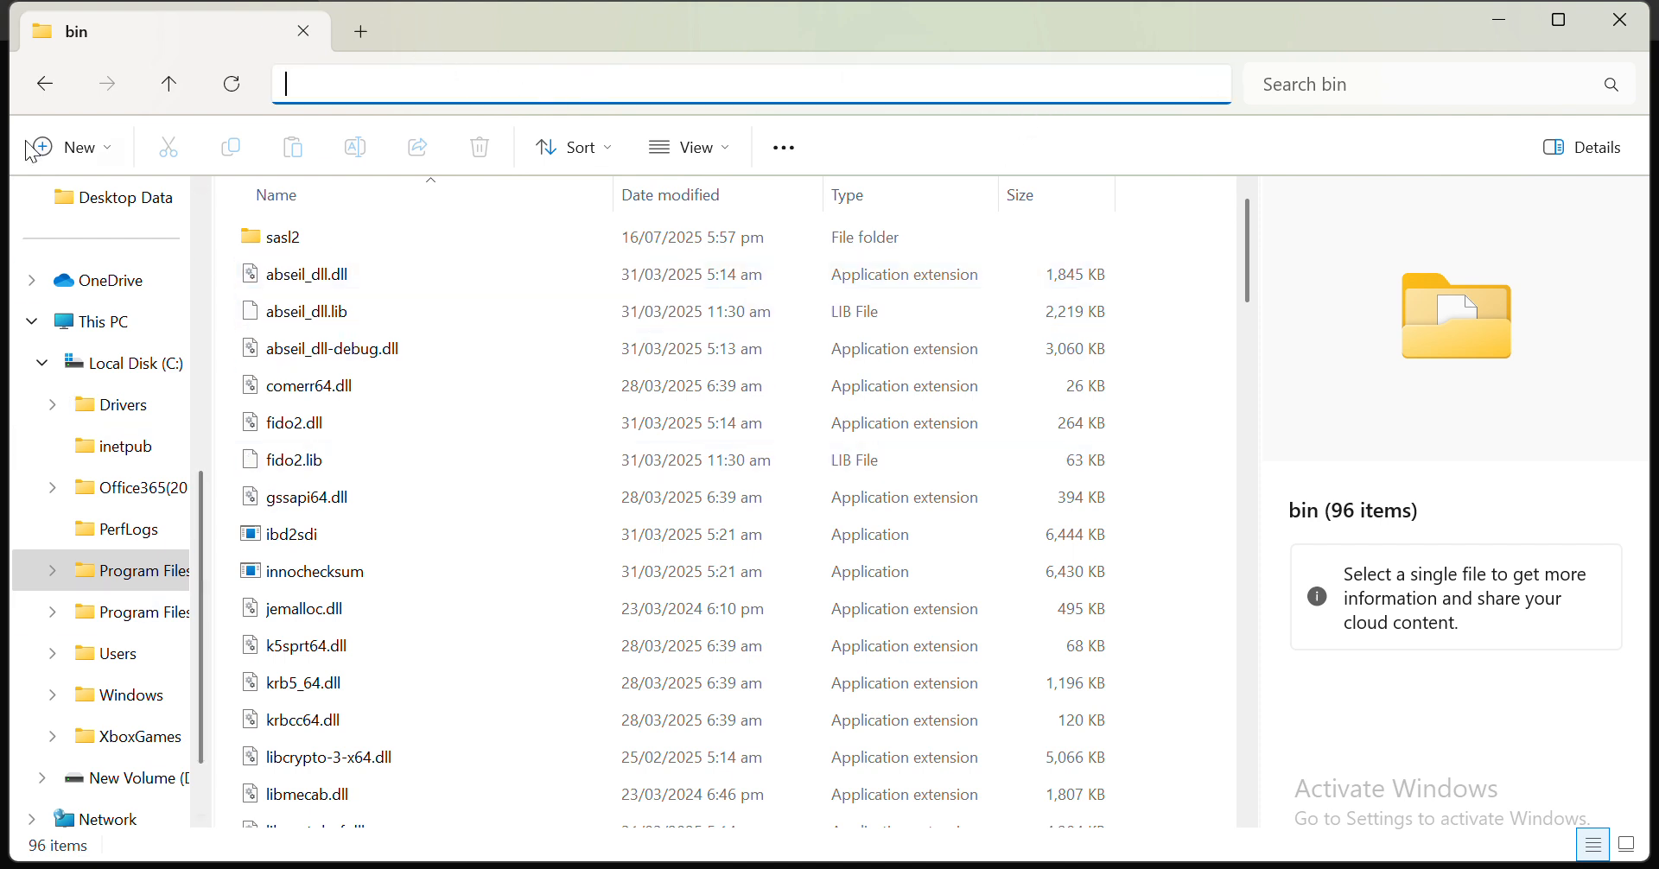
click(49, 81)
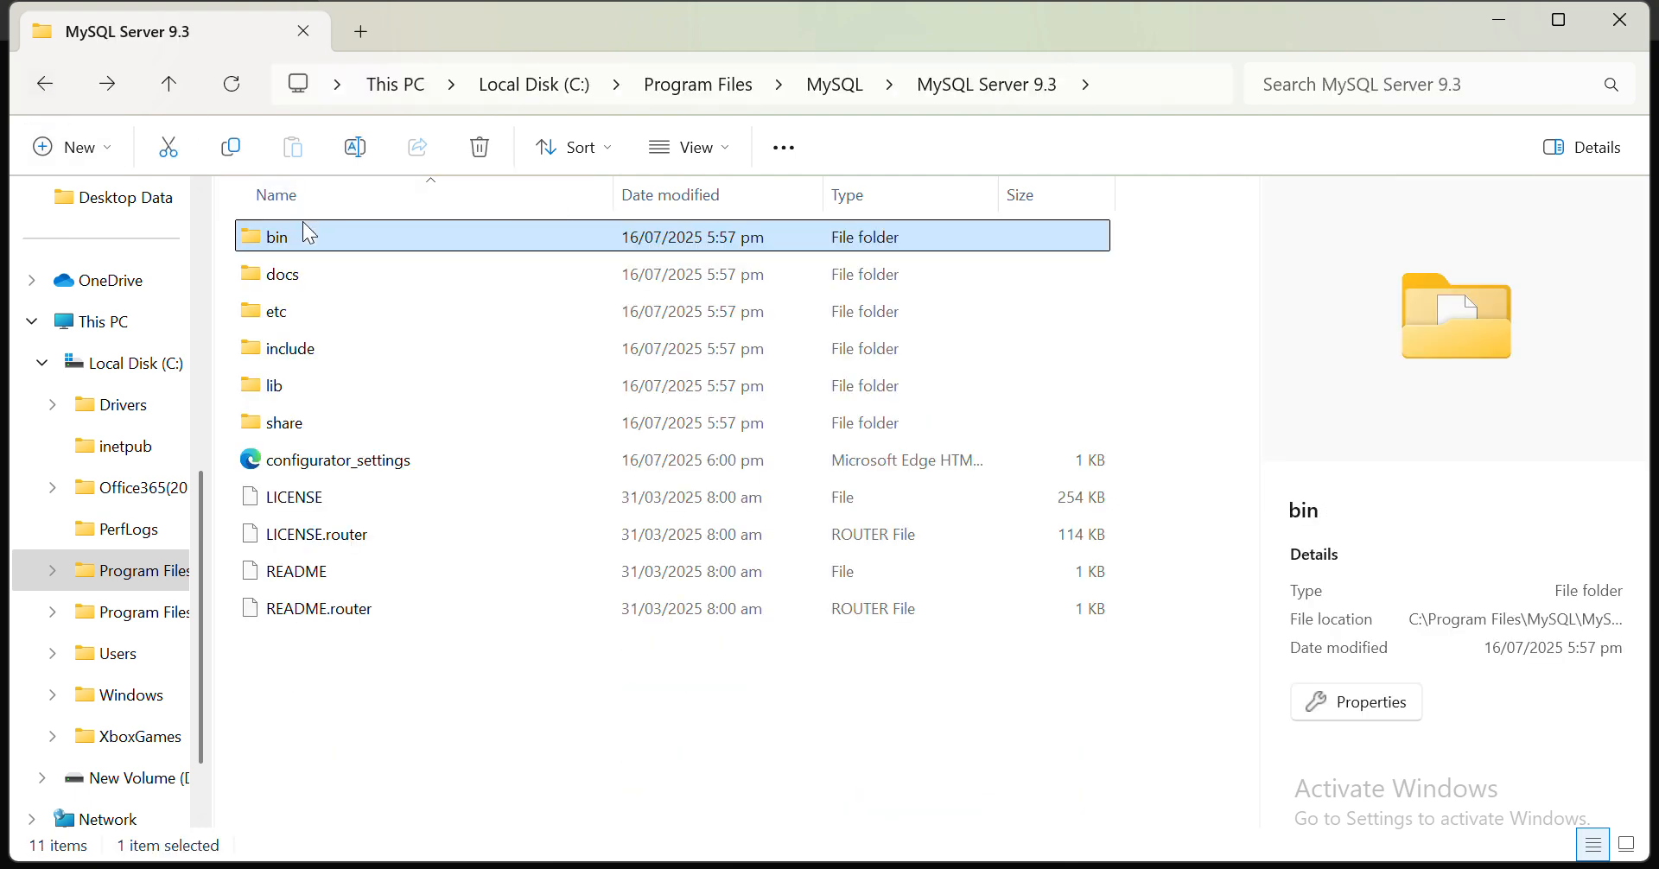
double_click(278, 240)
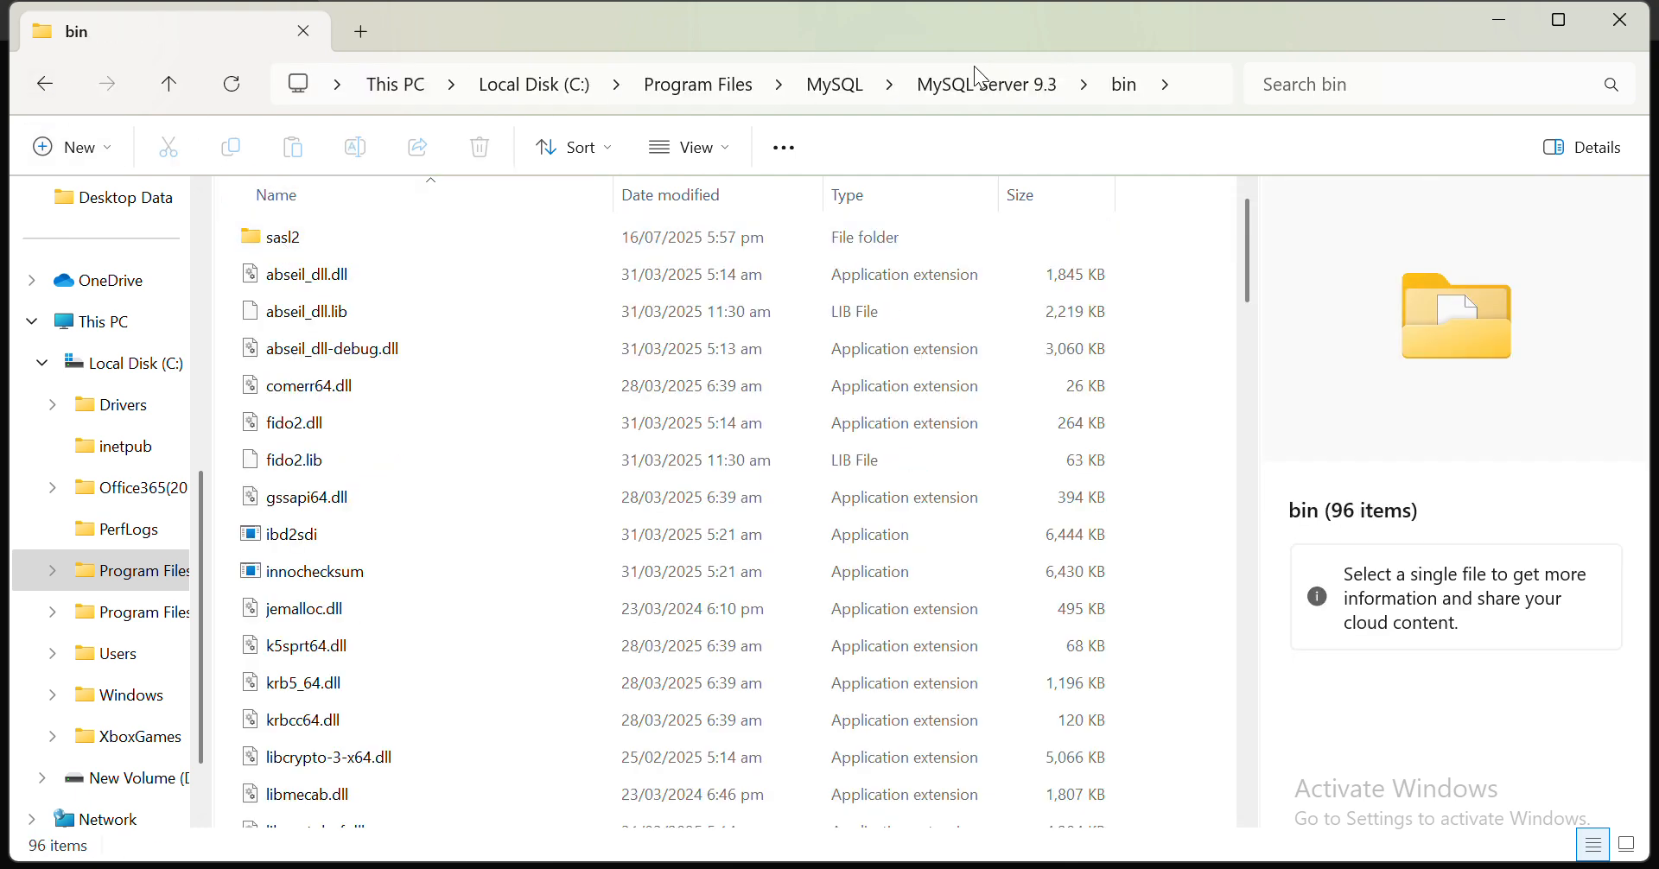
click(1196, 84)
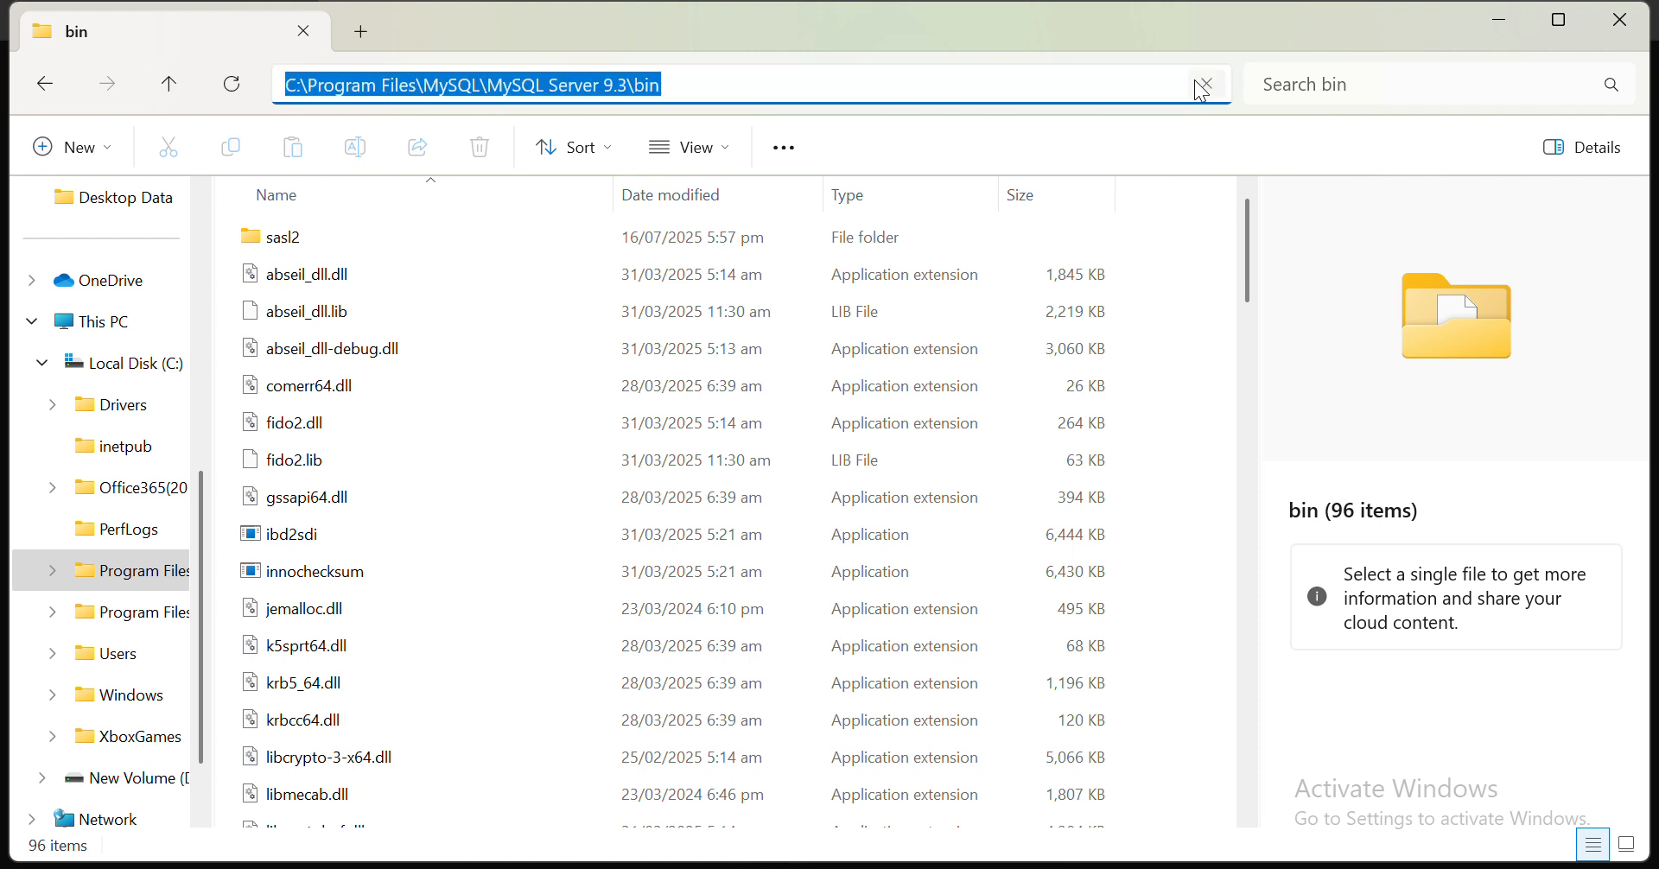
right_click(507, 89)
click(578, 164)
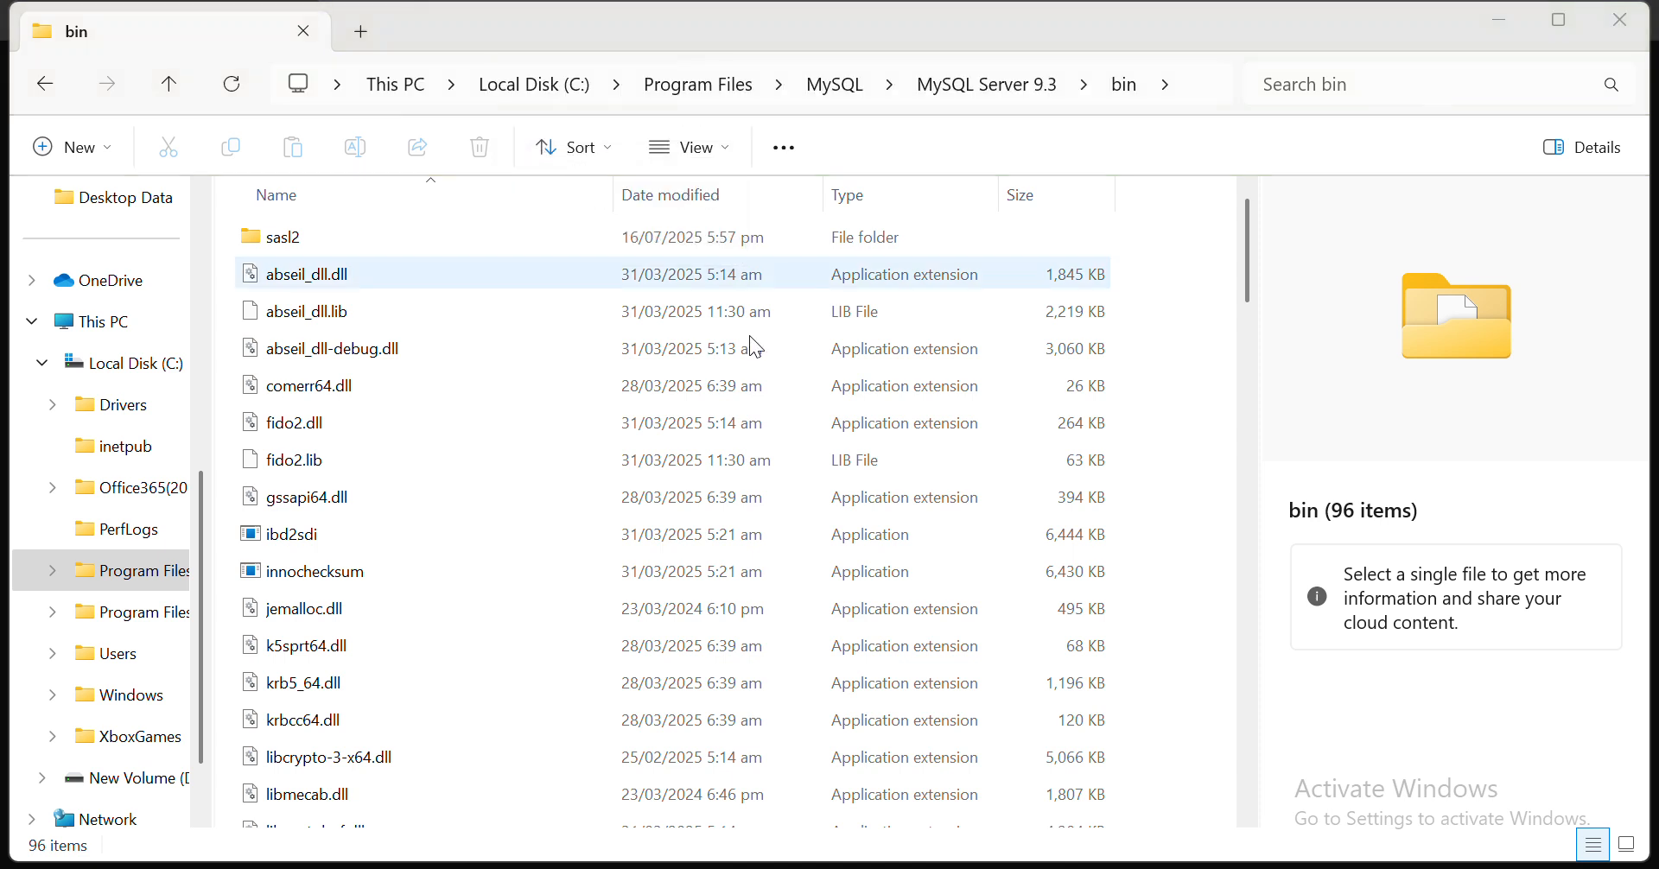
- In Command Prompt, cd into C:\Program Files\MySQL\MySQL Server 9.3\bin using the pasted path, then type mysql --version
click(1211, 868)
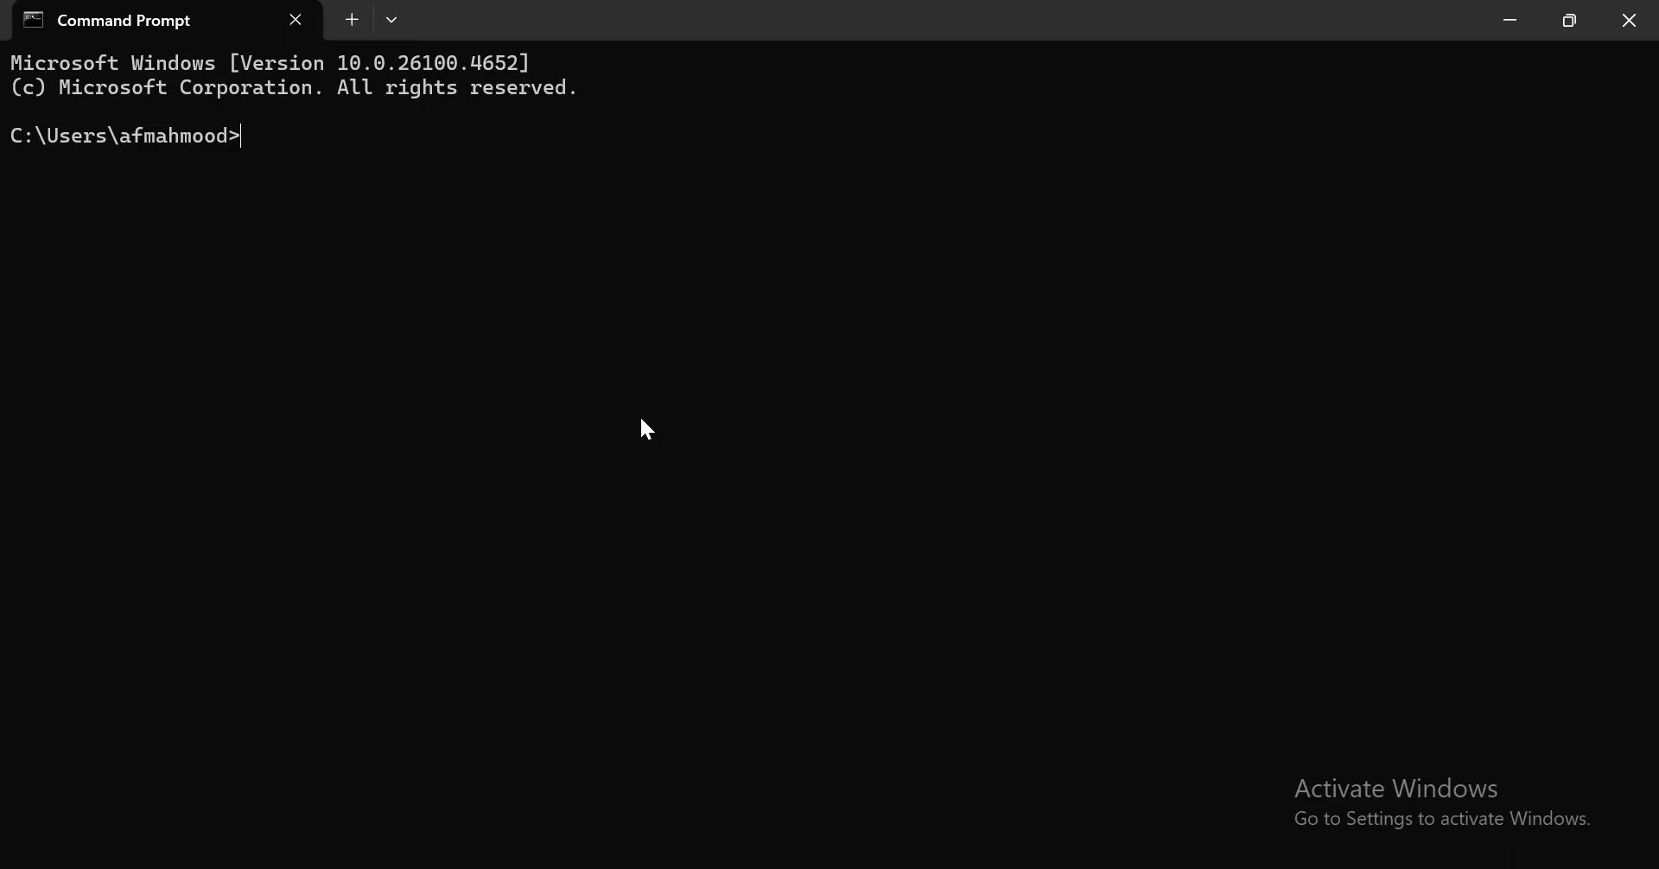
text(cd)
key(ctrl+v)
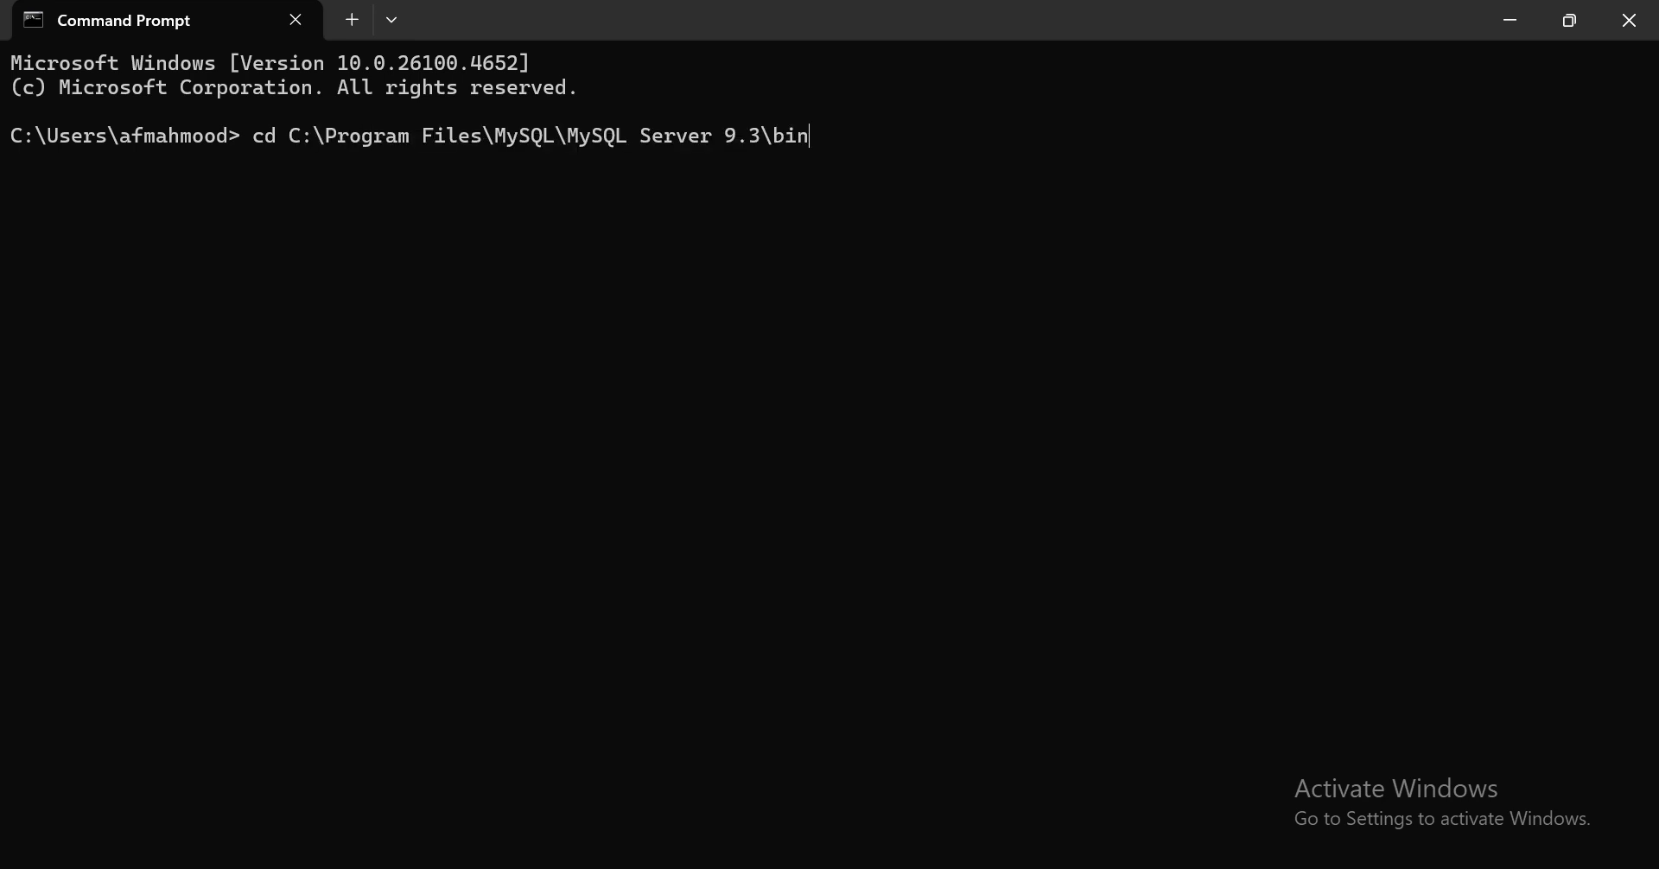
key(Return)
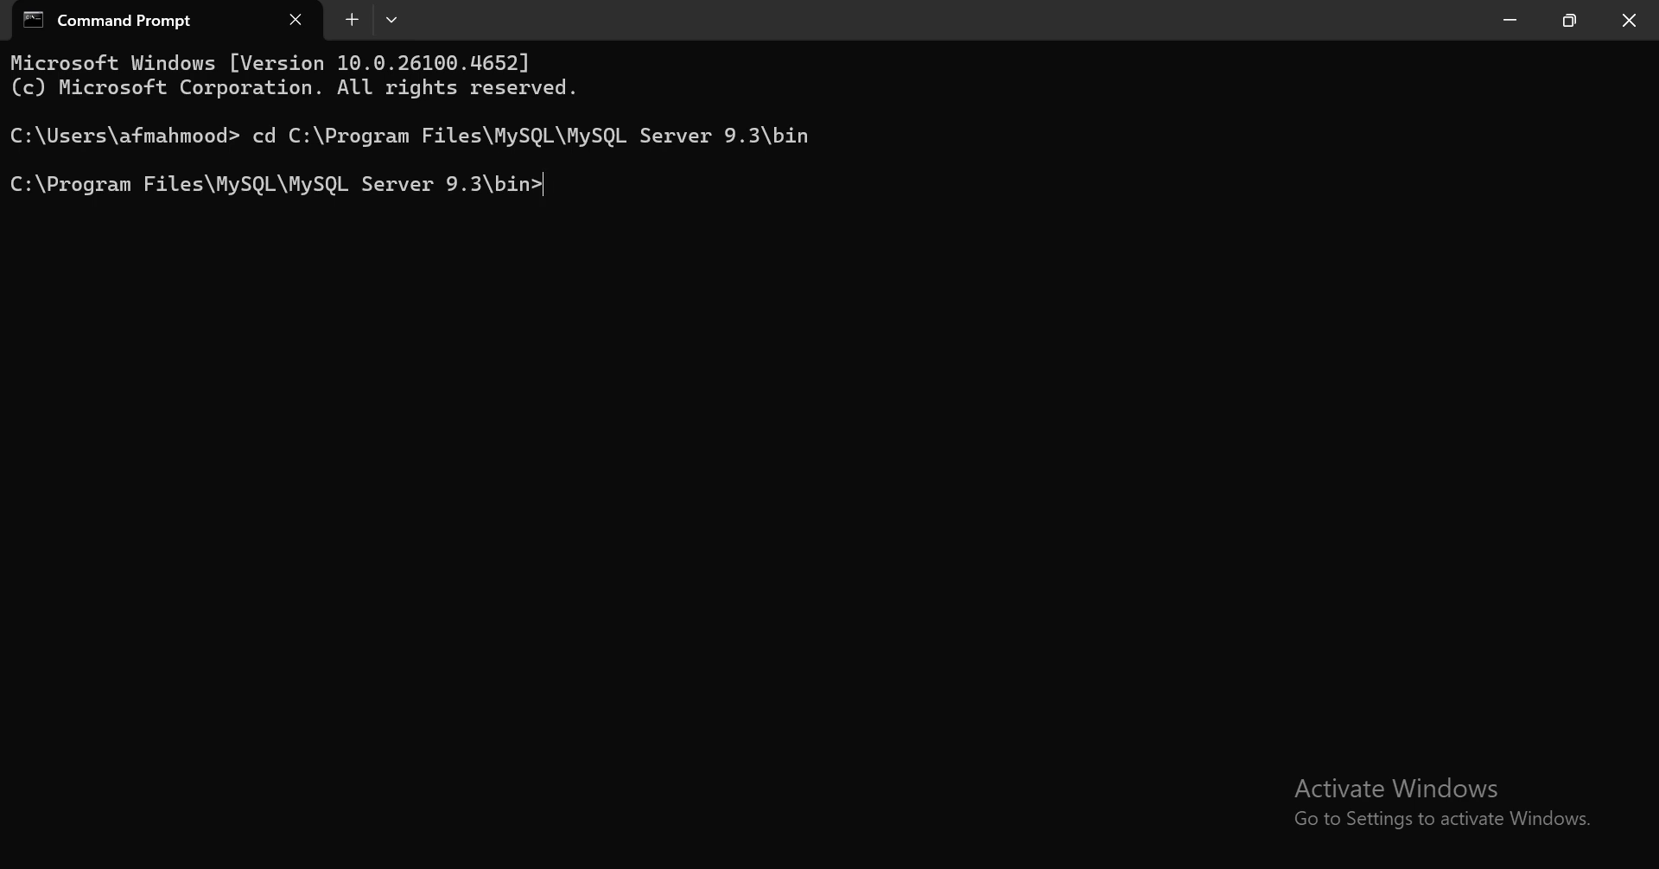
text(mysql --versi)
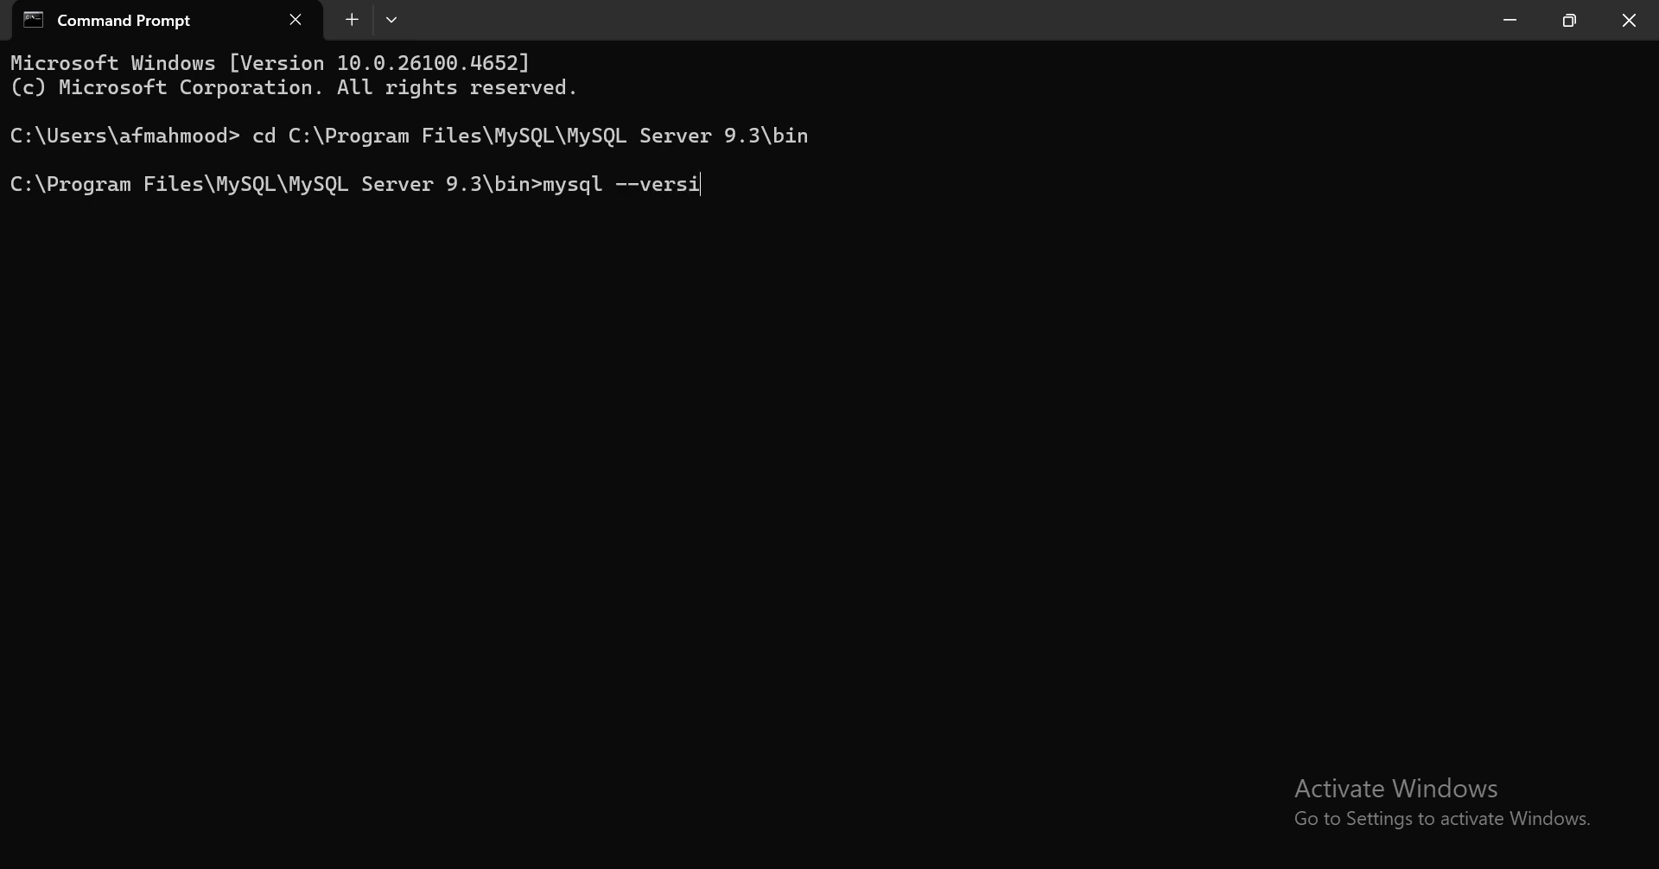
text(on)
- Run mysql --version to confirm Ver 9.3.0 for Win64, then return to Chrome
key(Return)
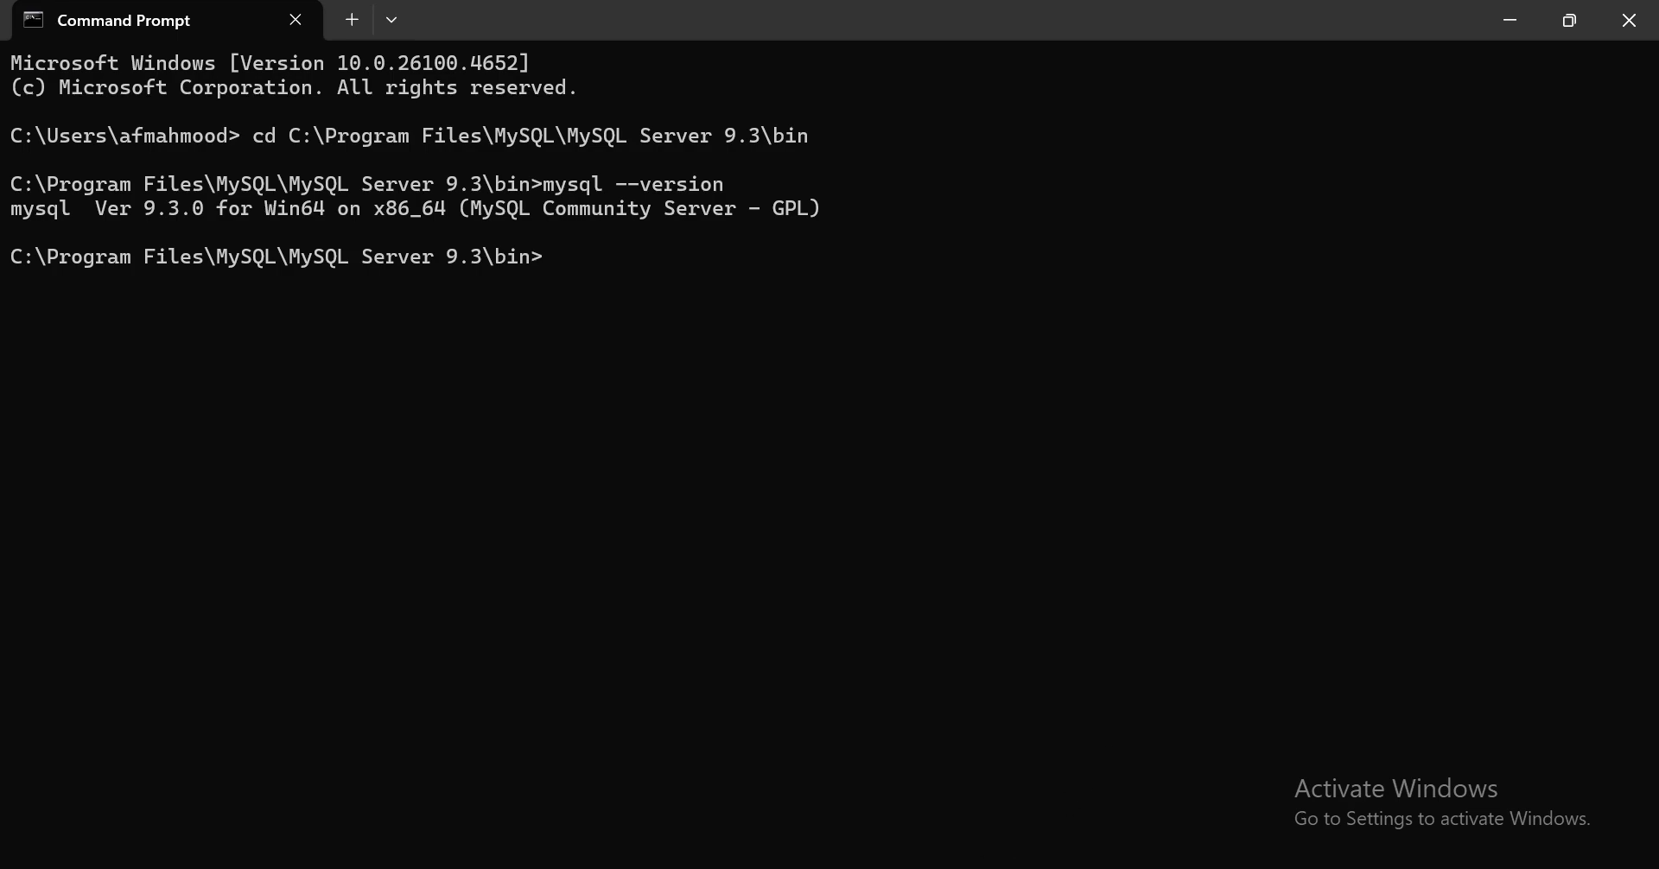
click(754, 867)
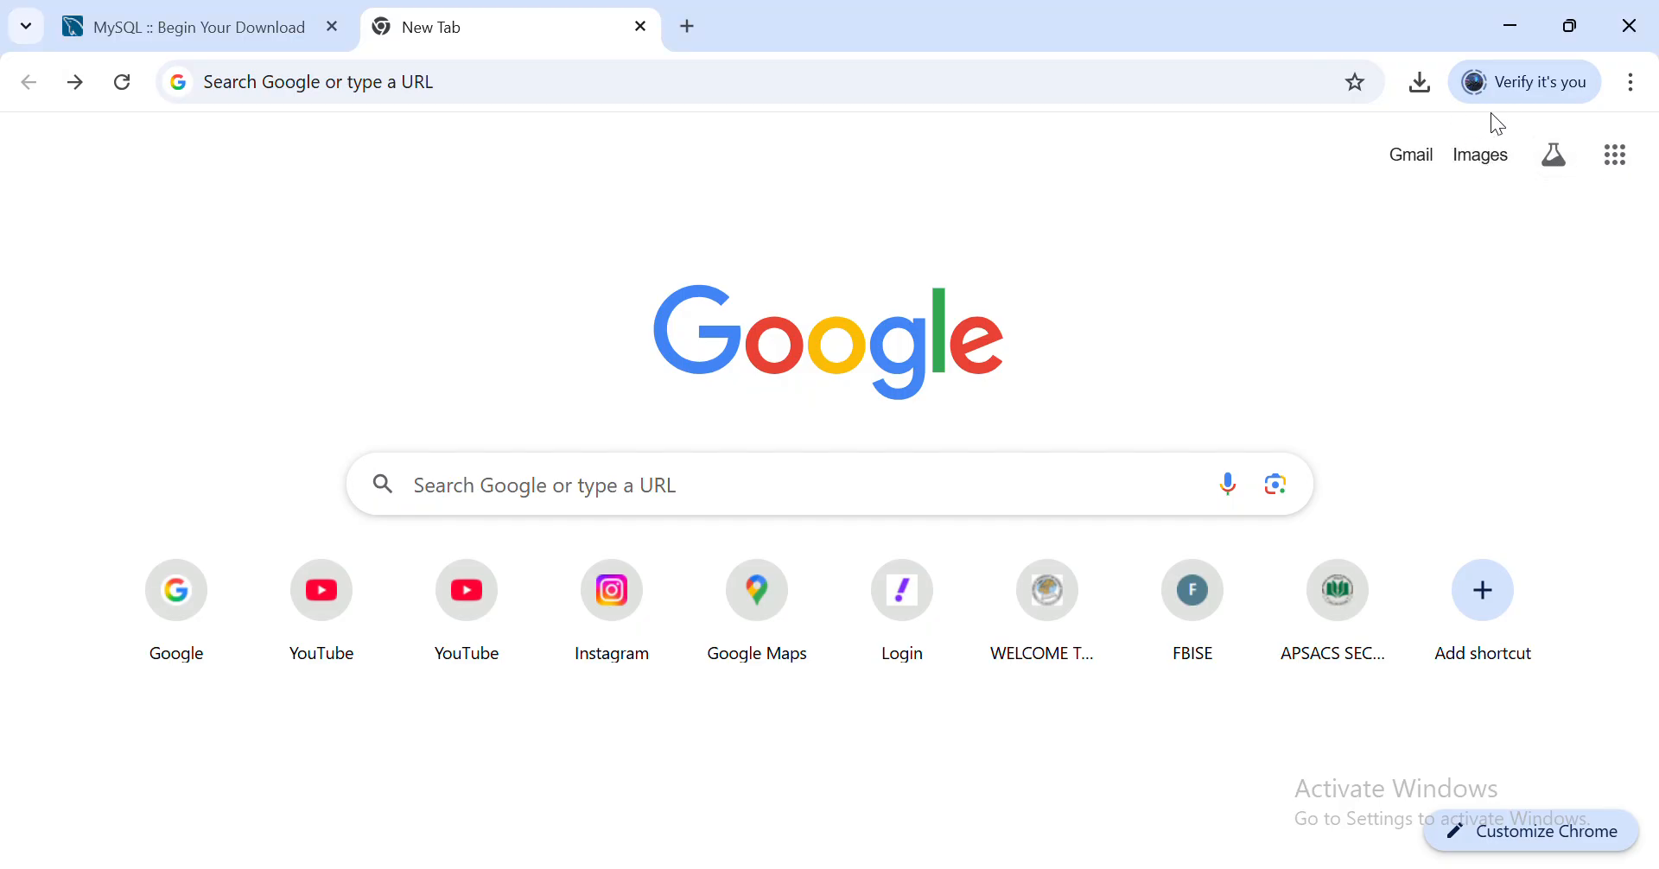
- Launch the latest mysql-workbench-community .msi from Chrome's download list
click(1420, 85)
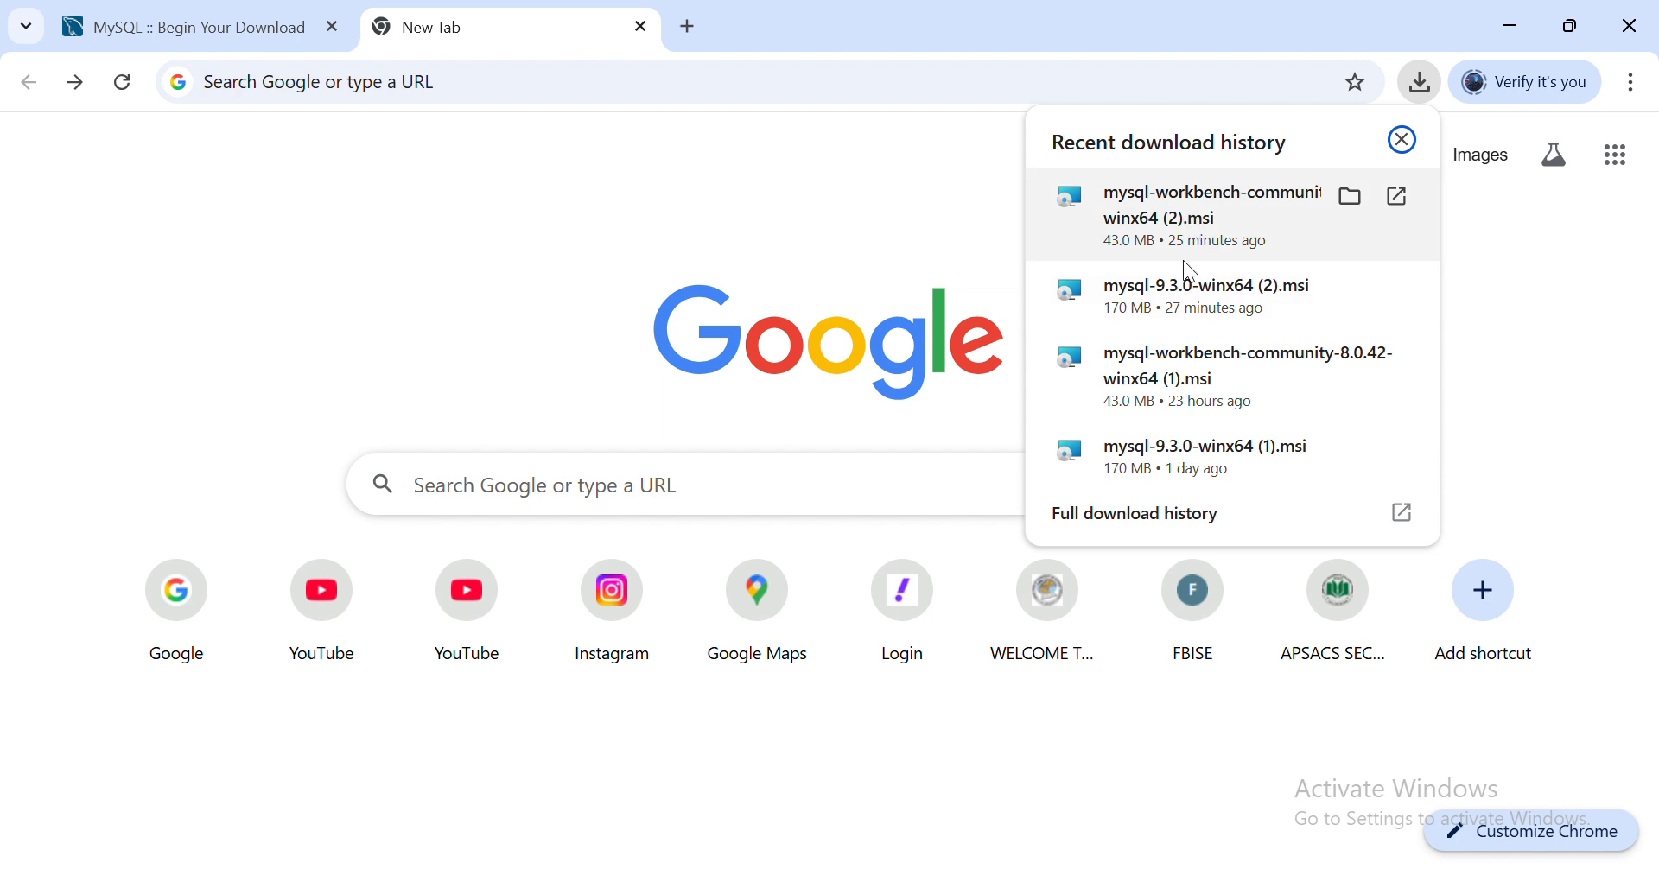
click(1187, 203)
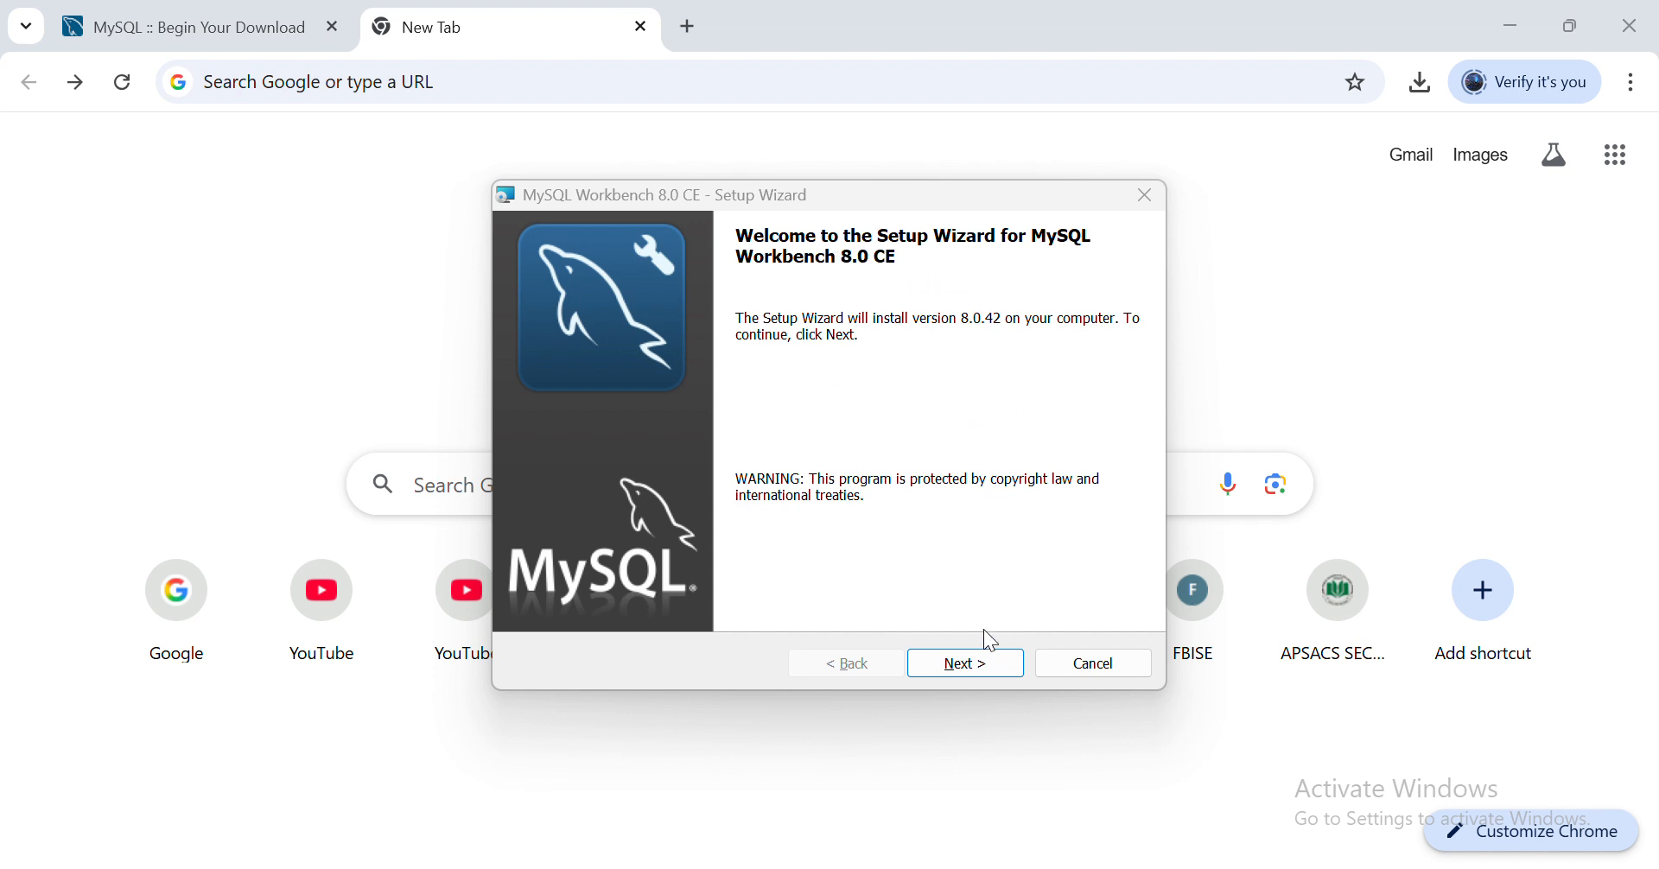
- Install Workbench 8.0.42 with the default destination folder and Complete setup, then launch it
click(973, 679)
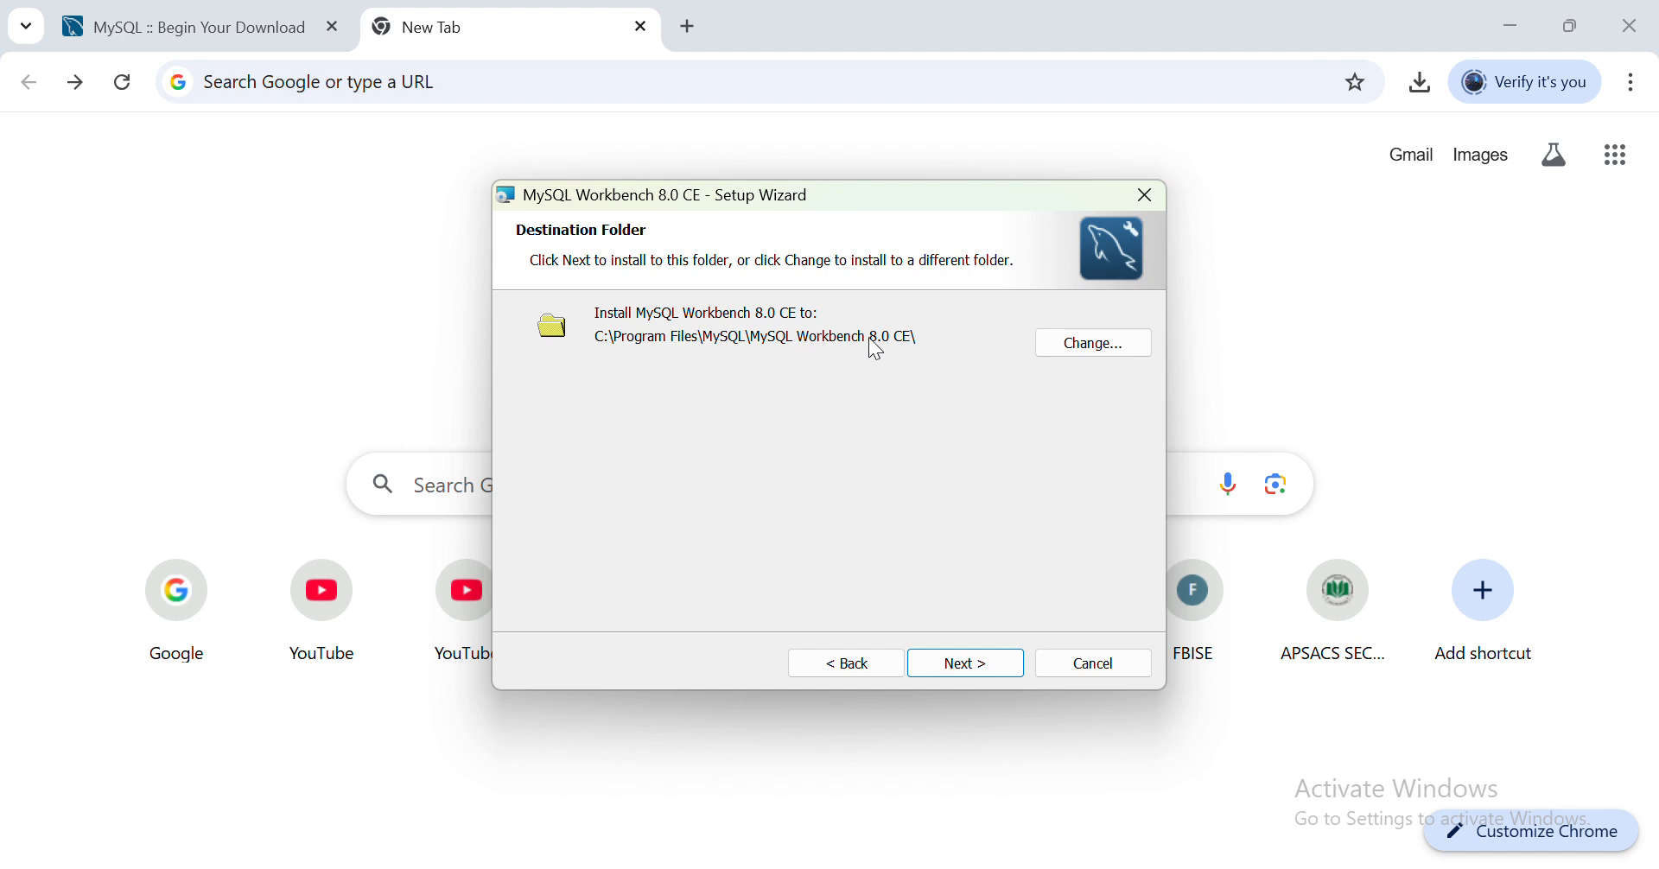
click(1103, 350)
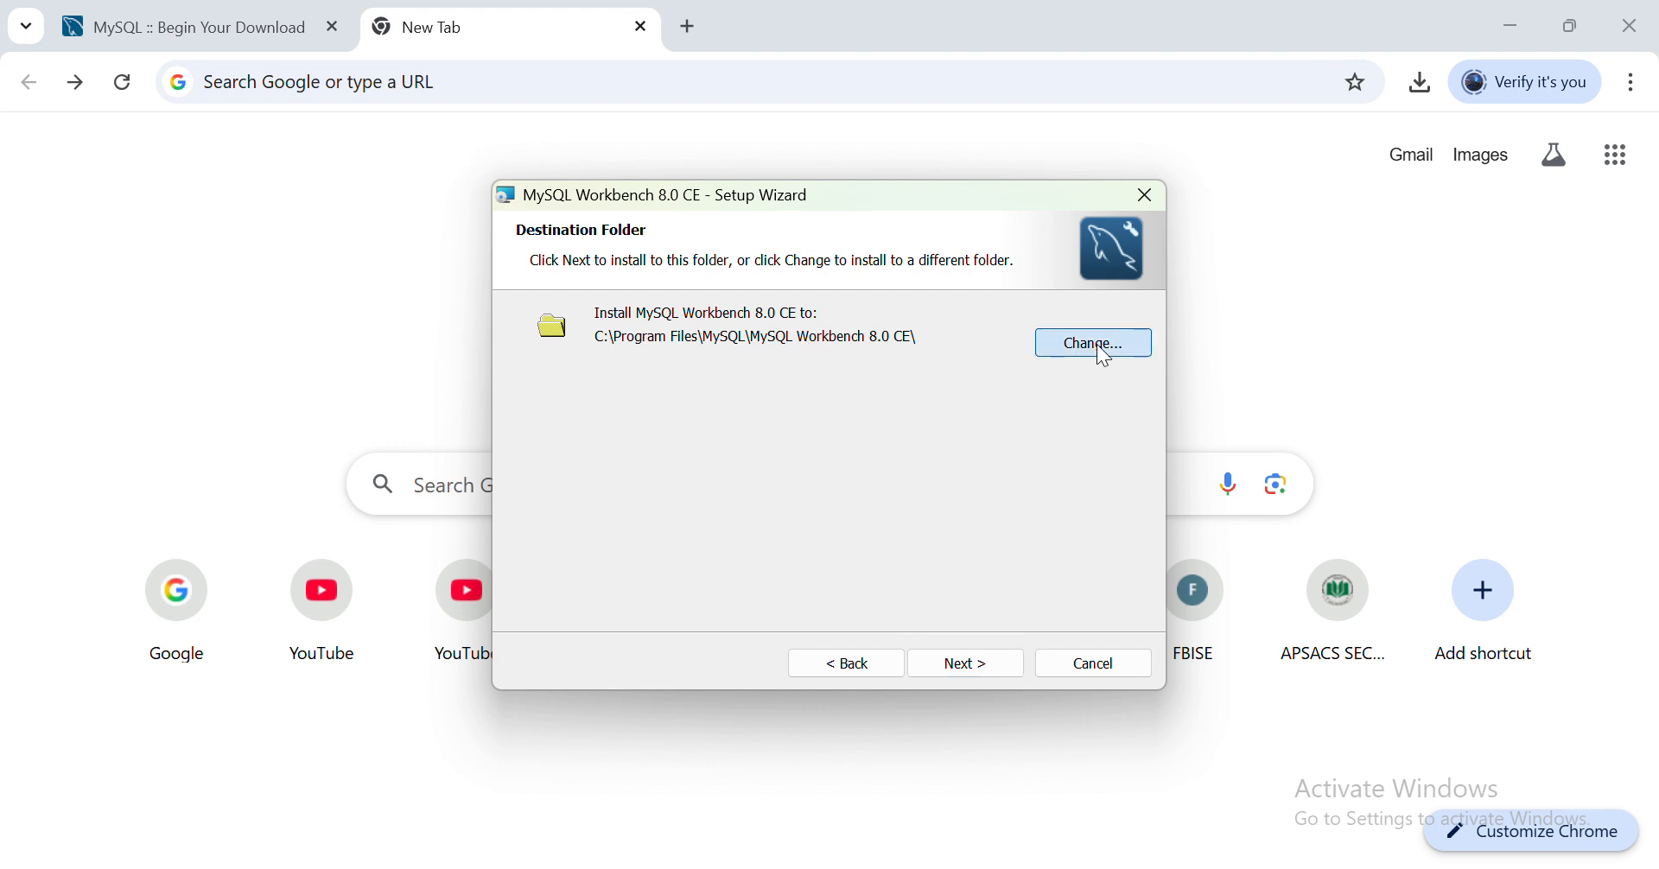
click(1140, 202)
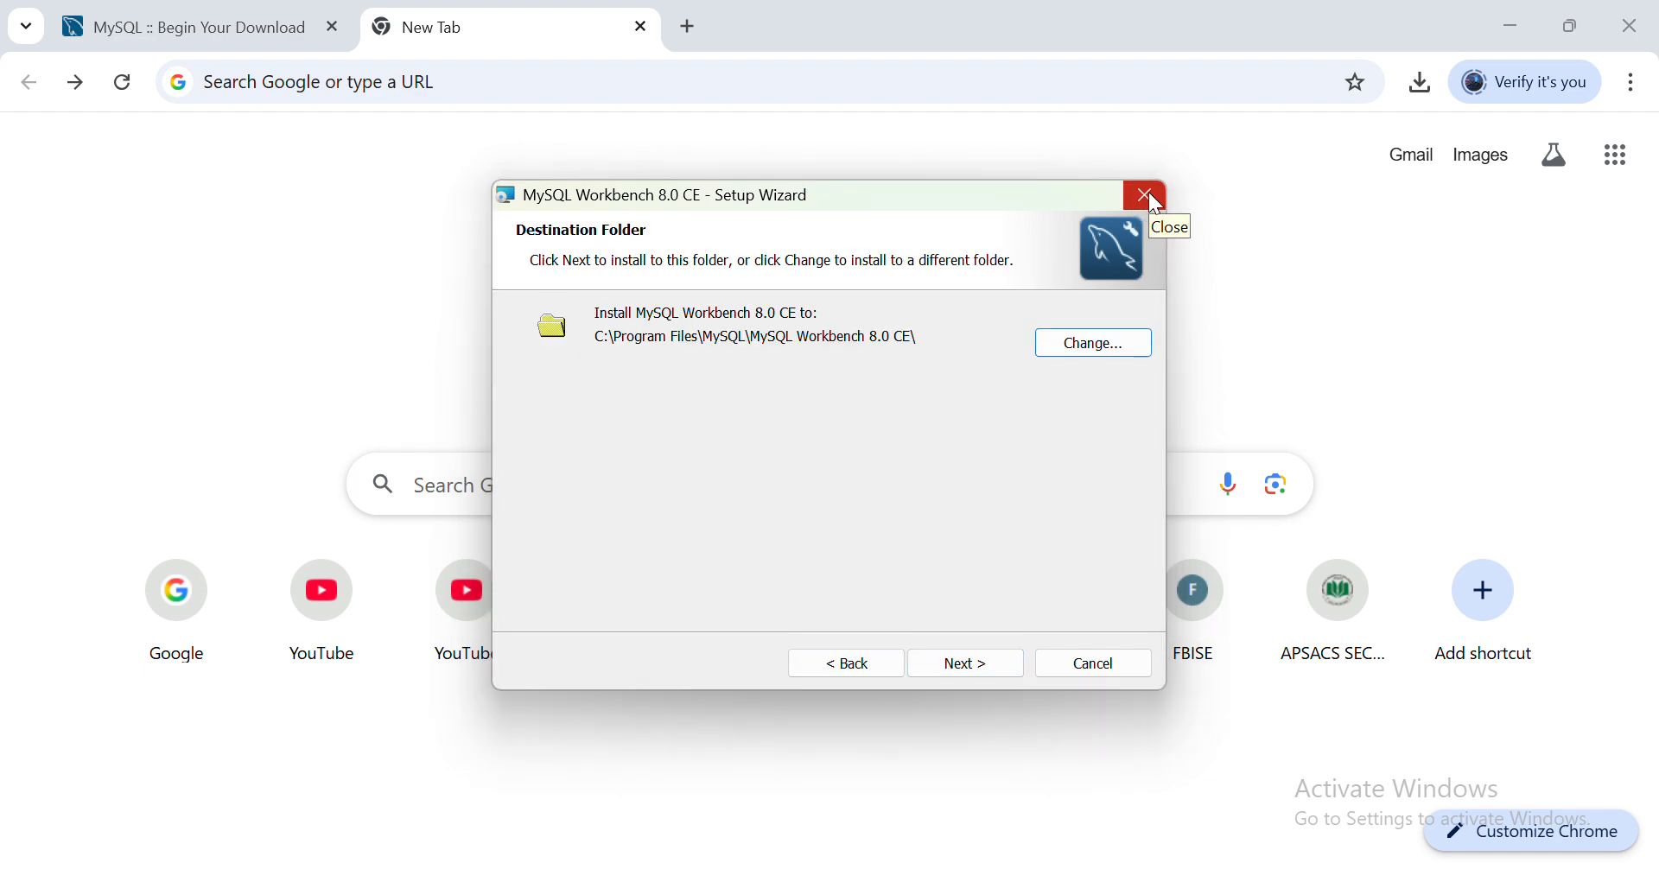
click(969, 667)
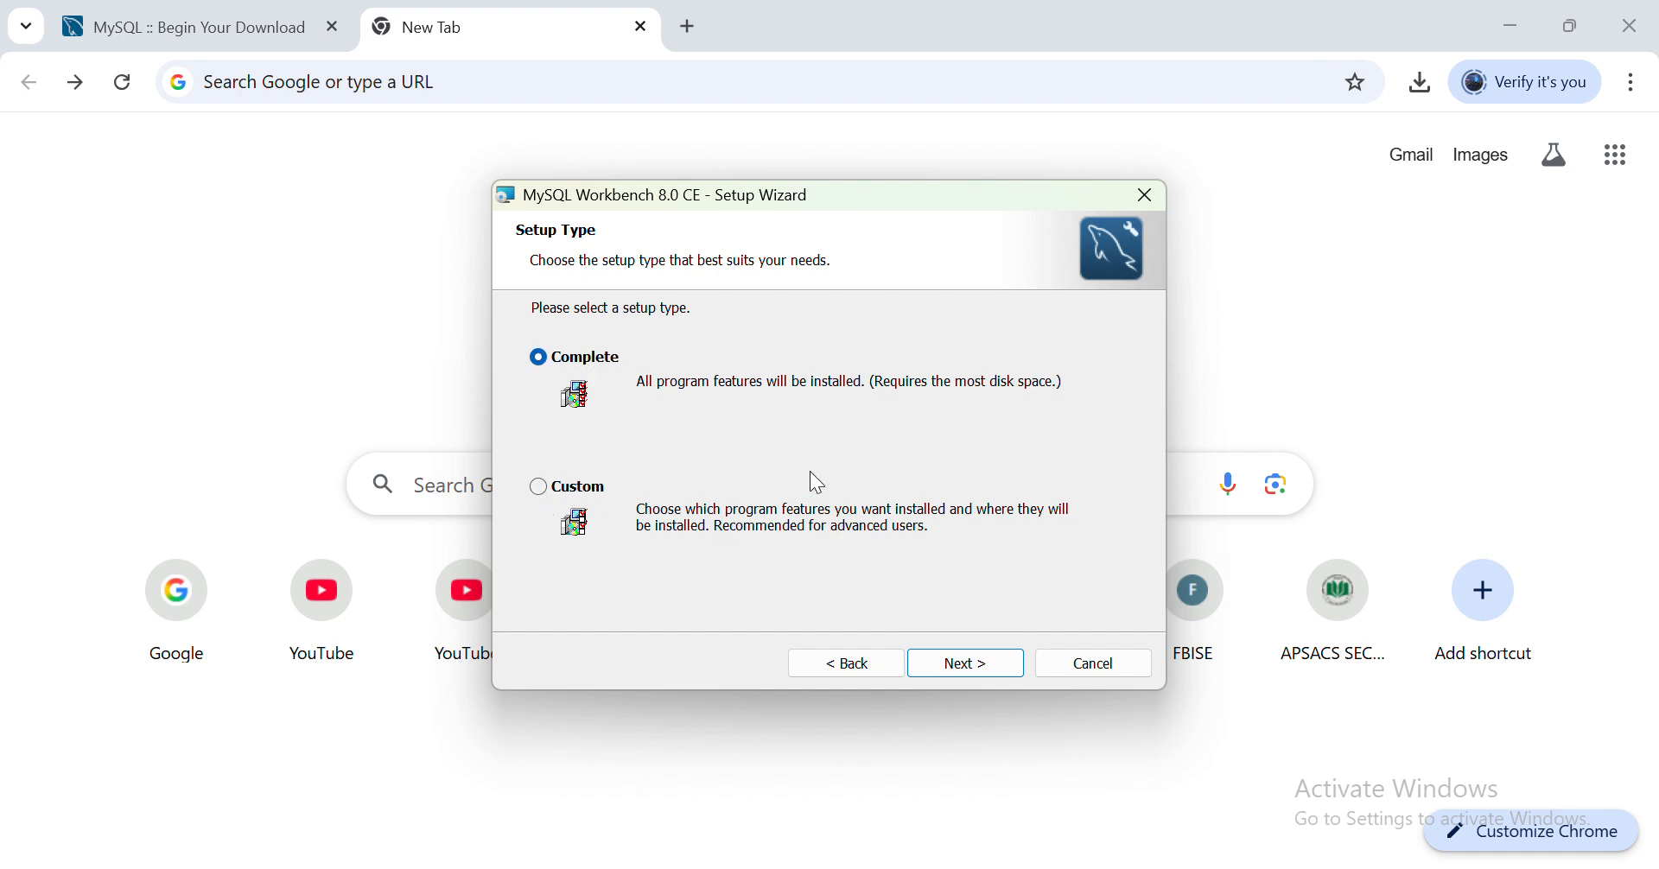
click(961, 664)
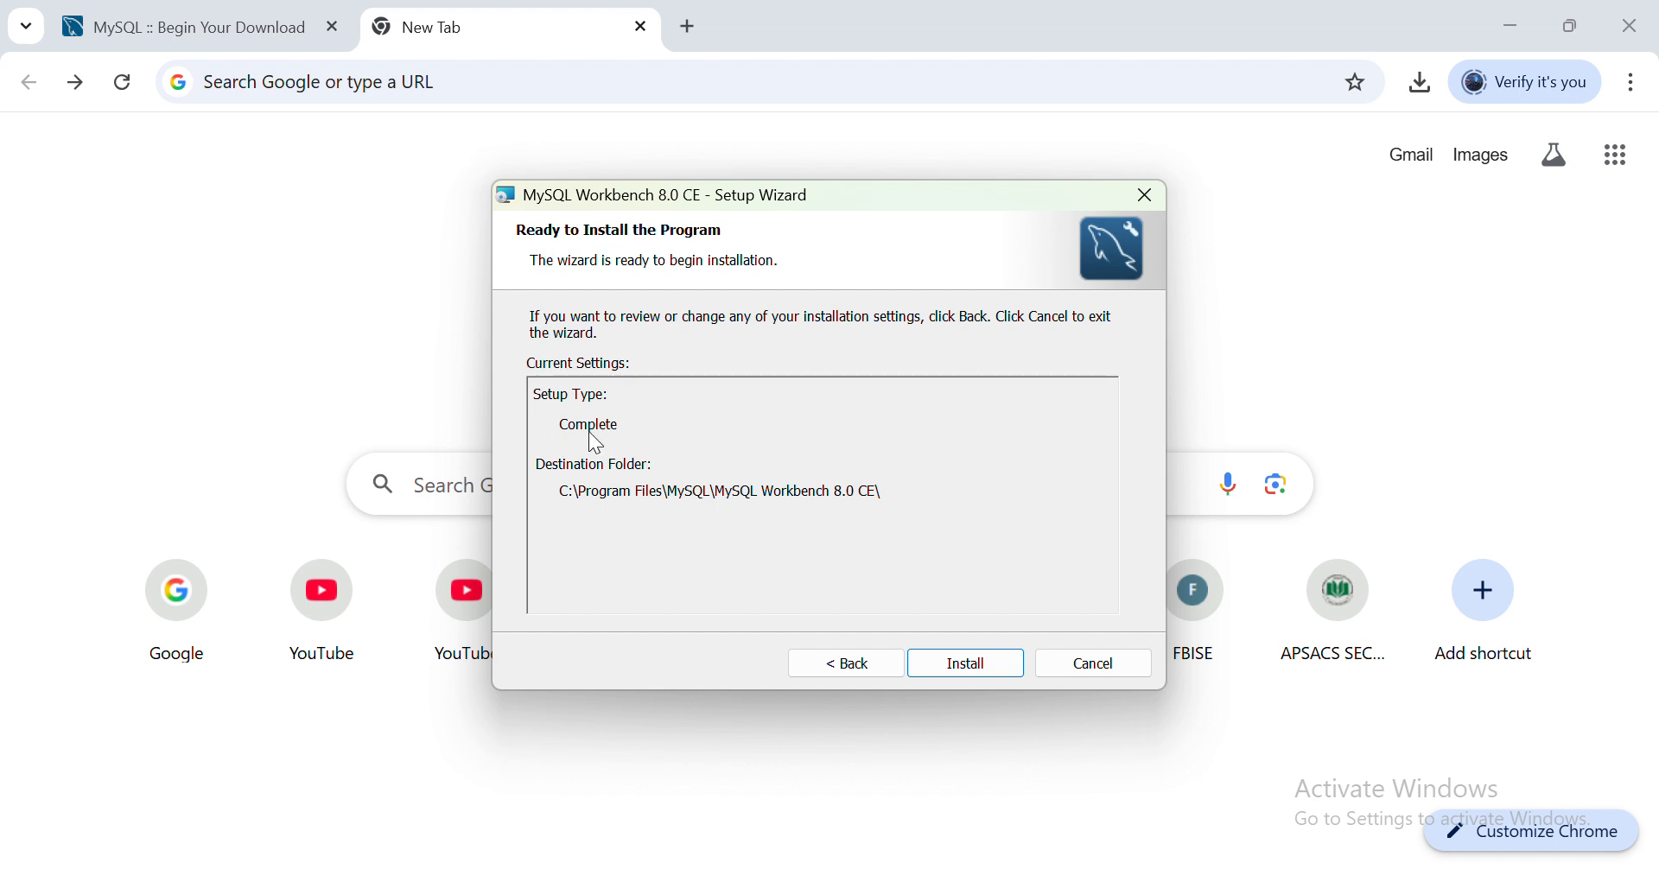
click(958, 667)
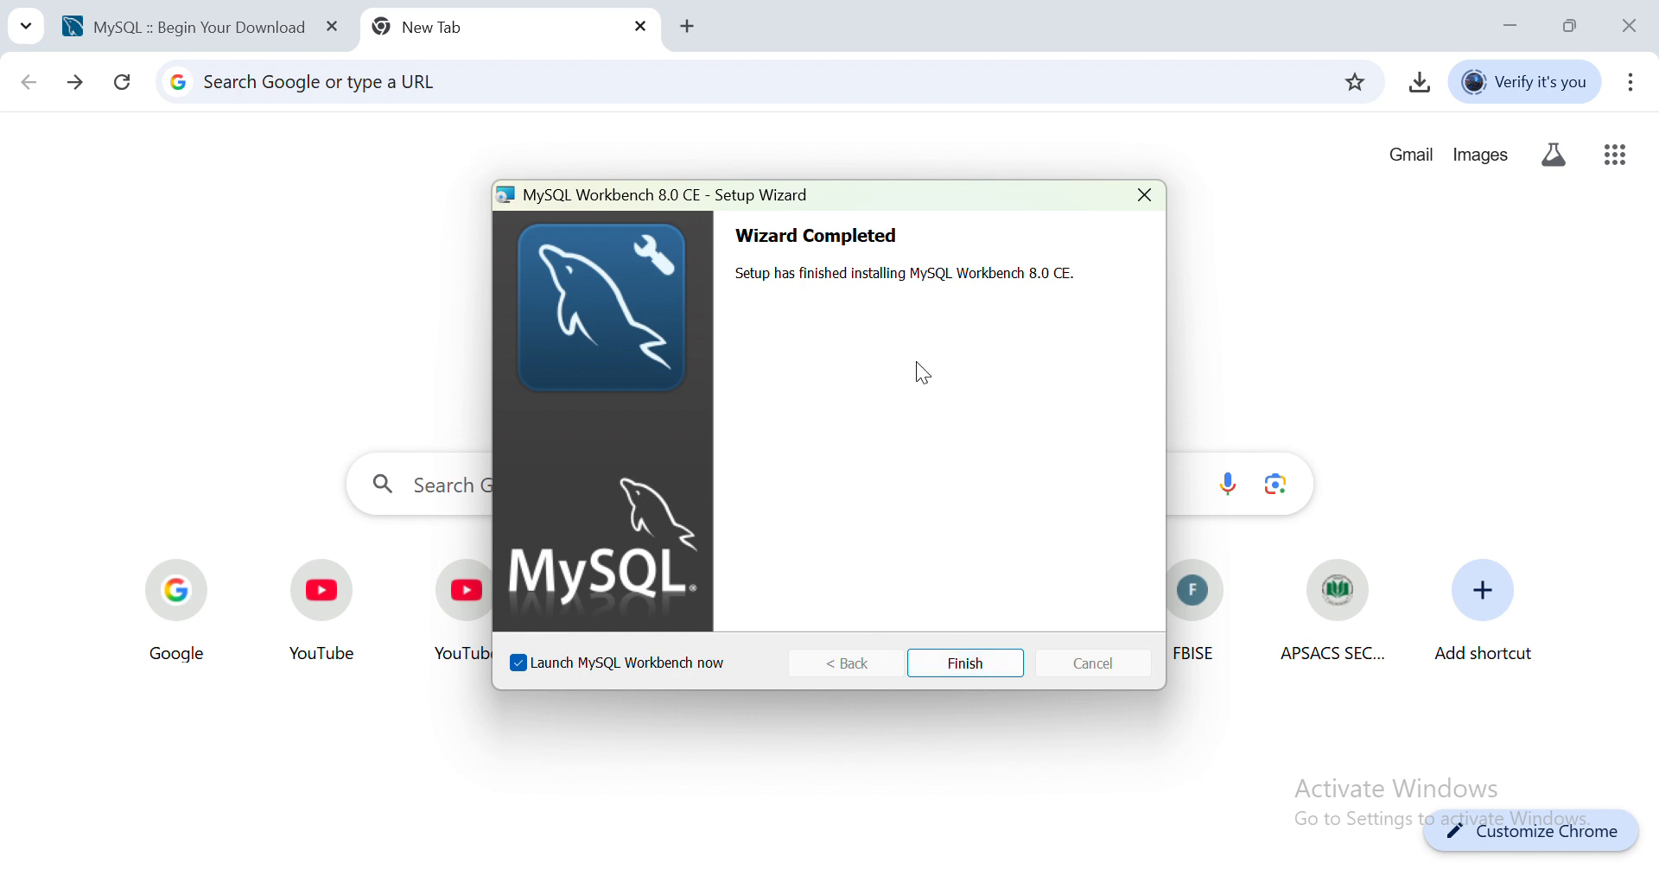
click(967, 663)
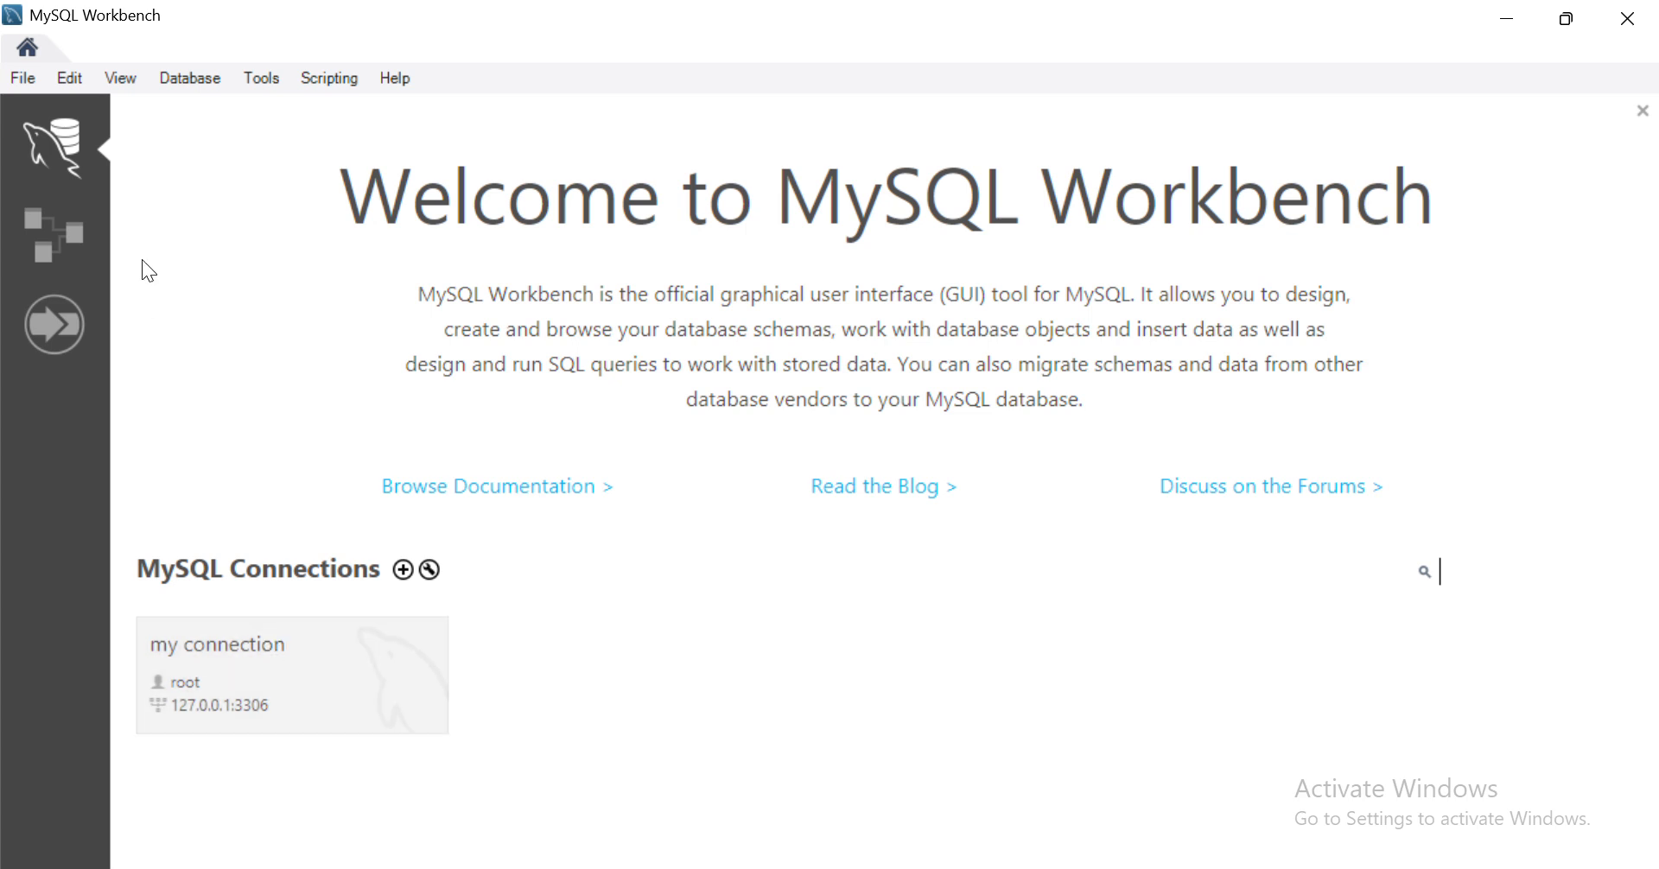
click(202, 77)
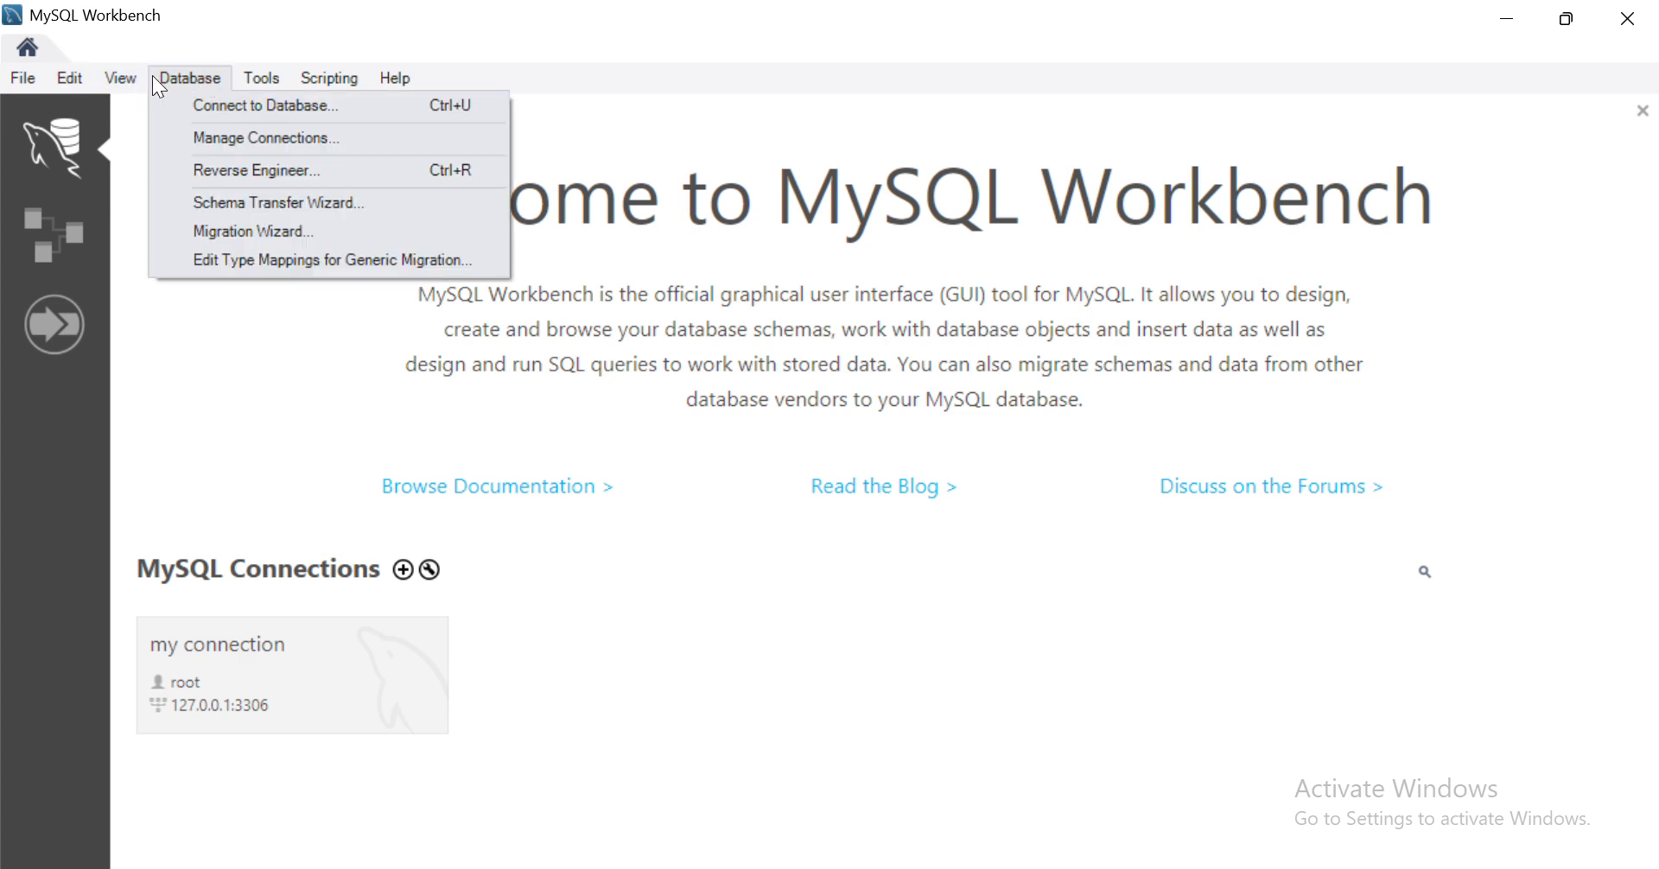
mouse_move(117, 77)
mouse_move(194, 74)
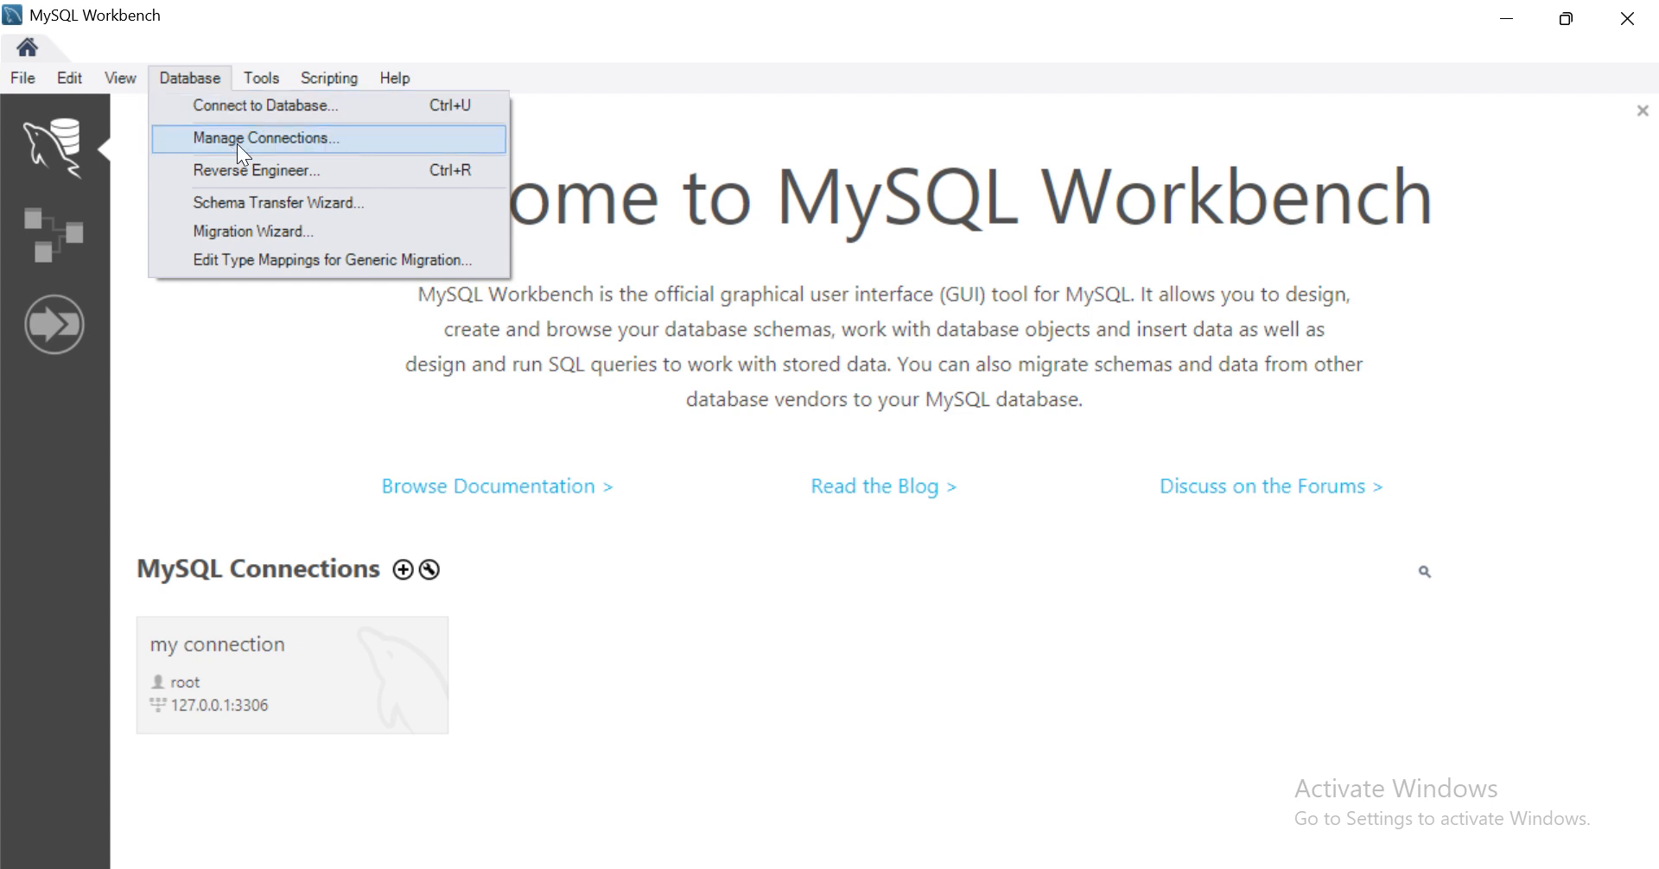
mouse_move(278, 76)
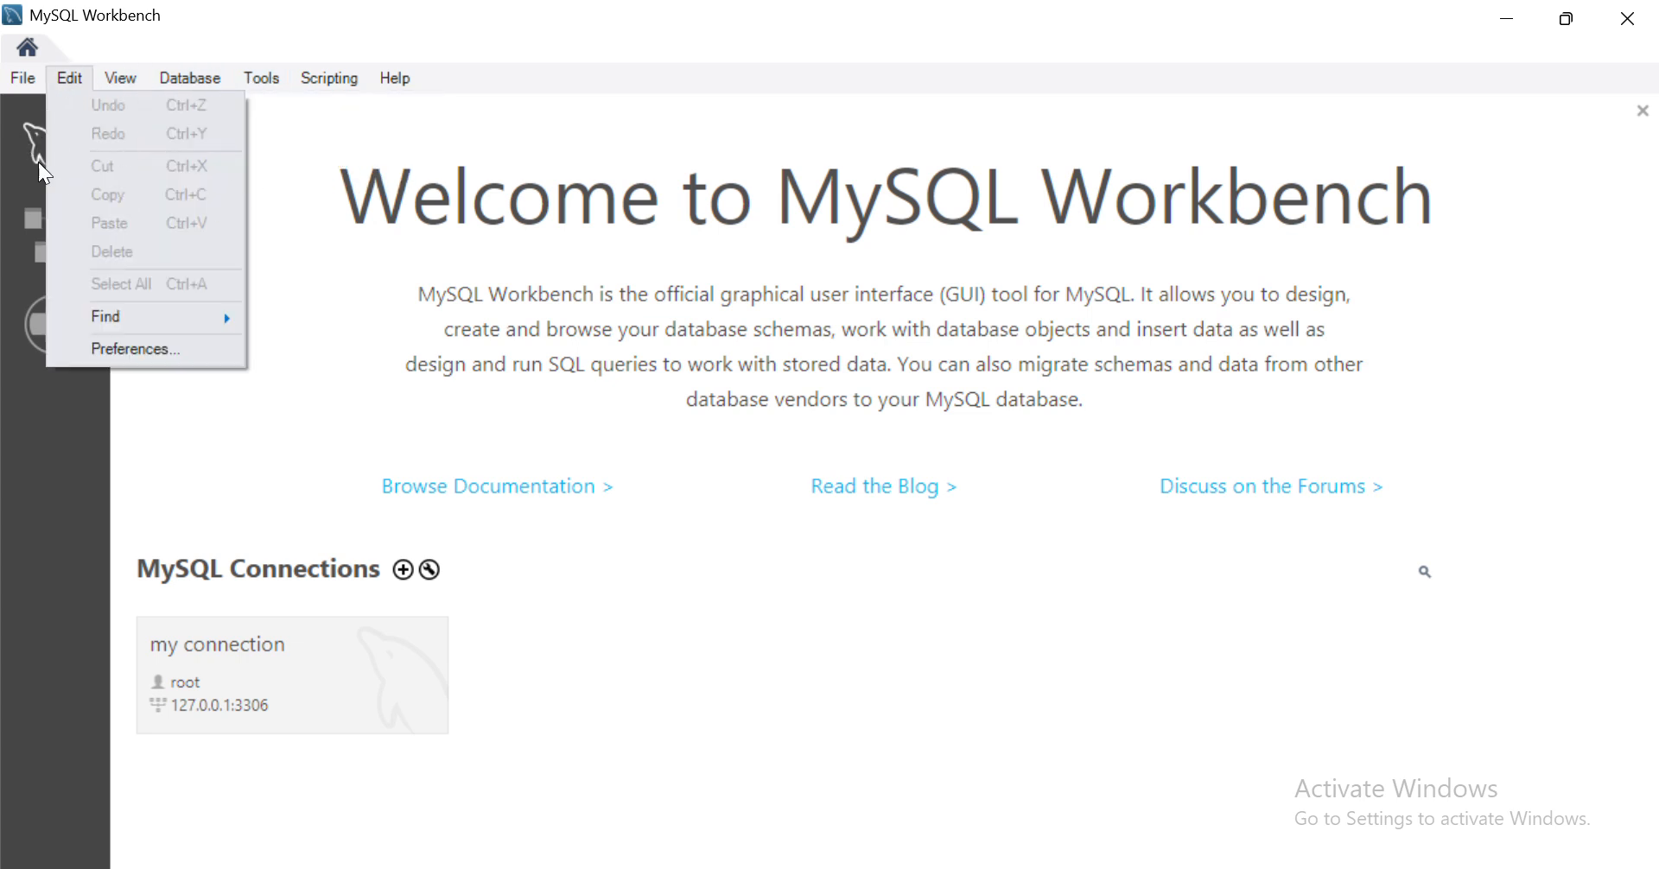
click(417, 343)
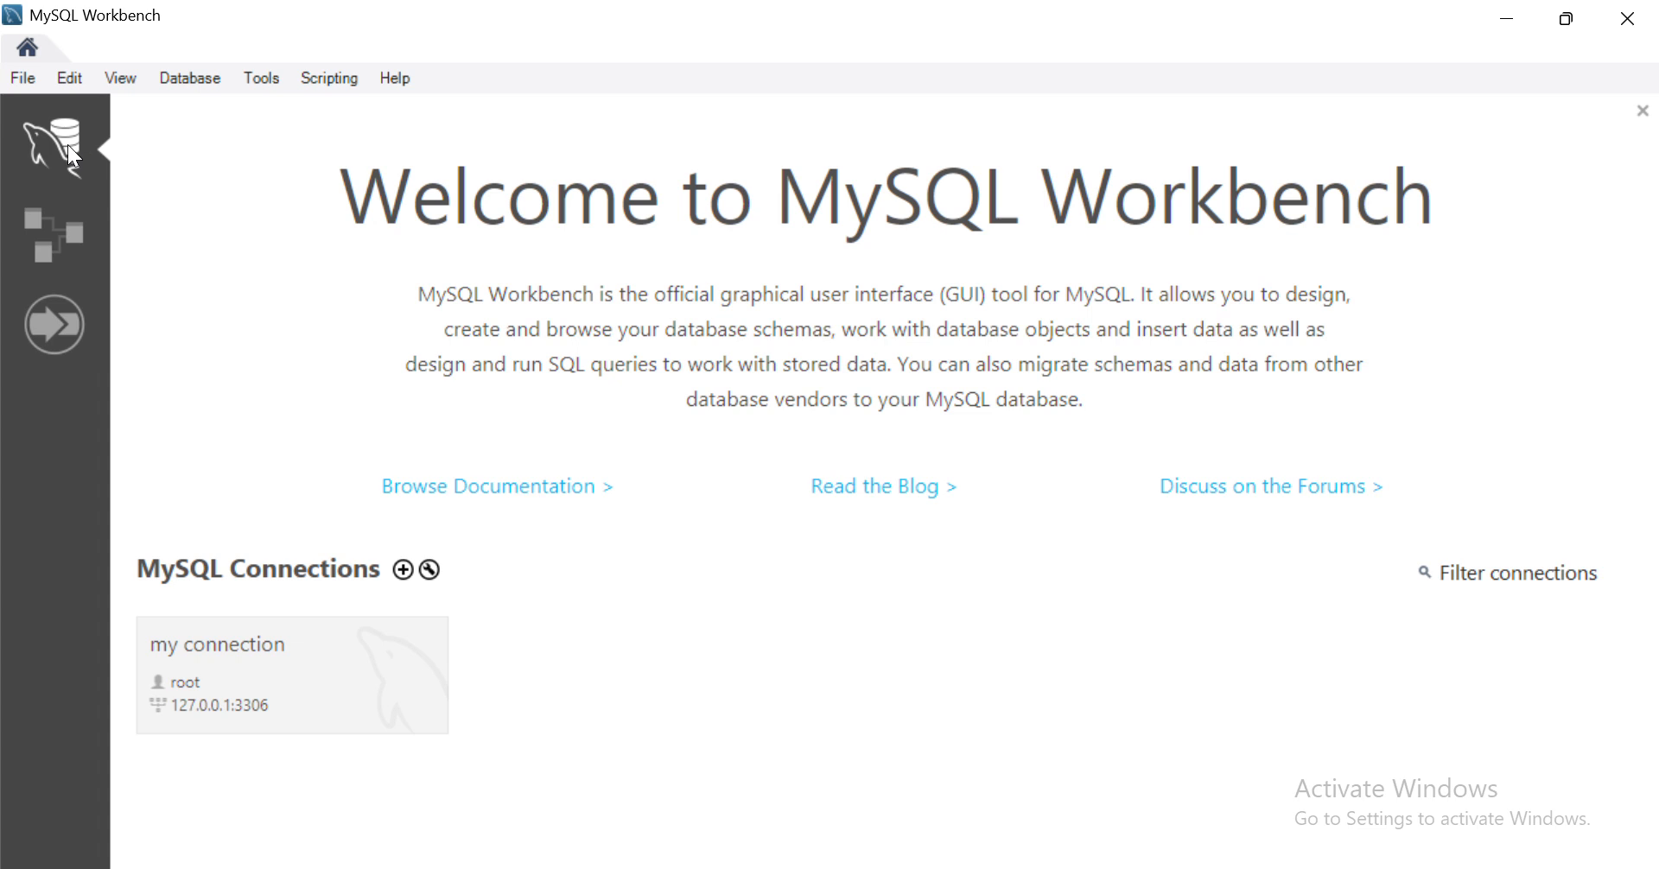
click(39, 242)
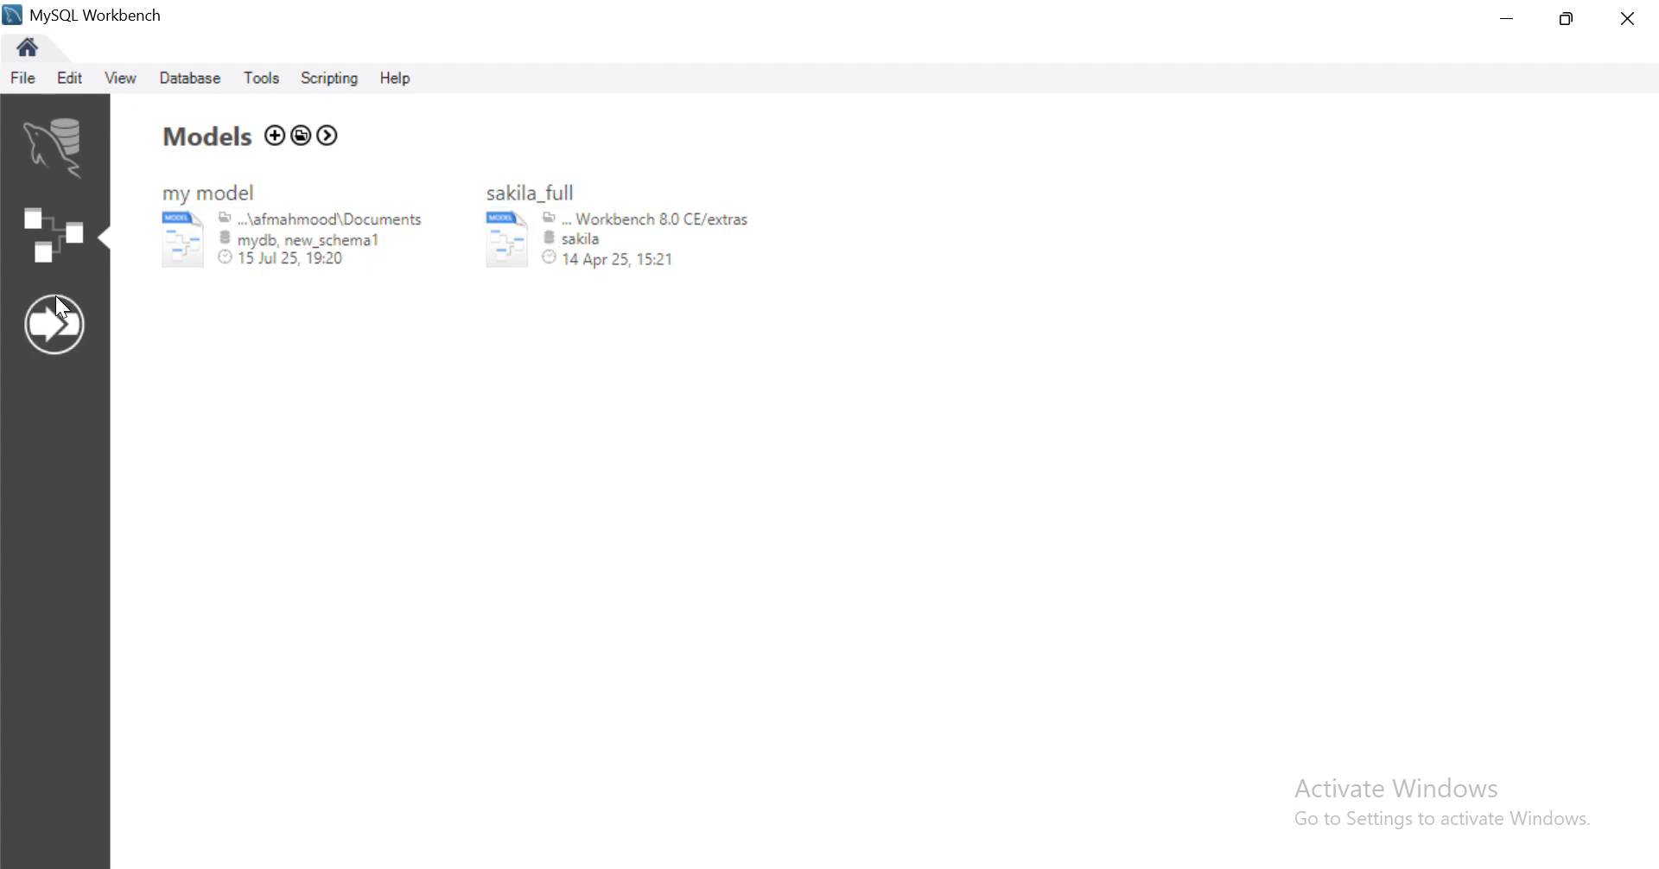
click(56, 332)
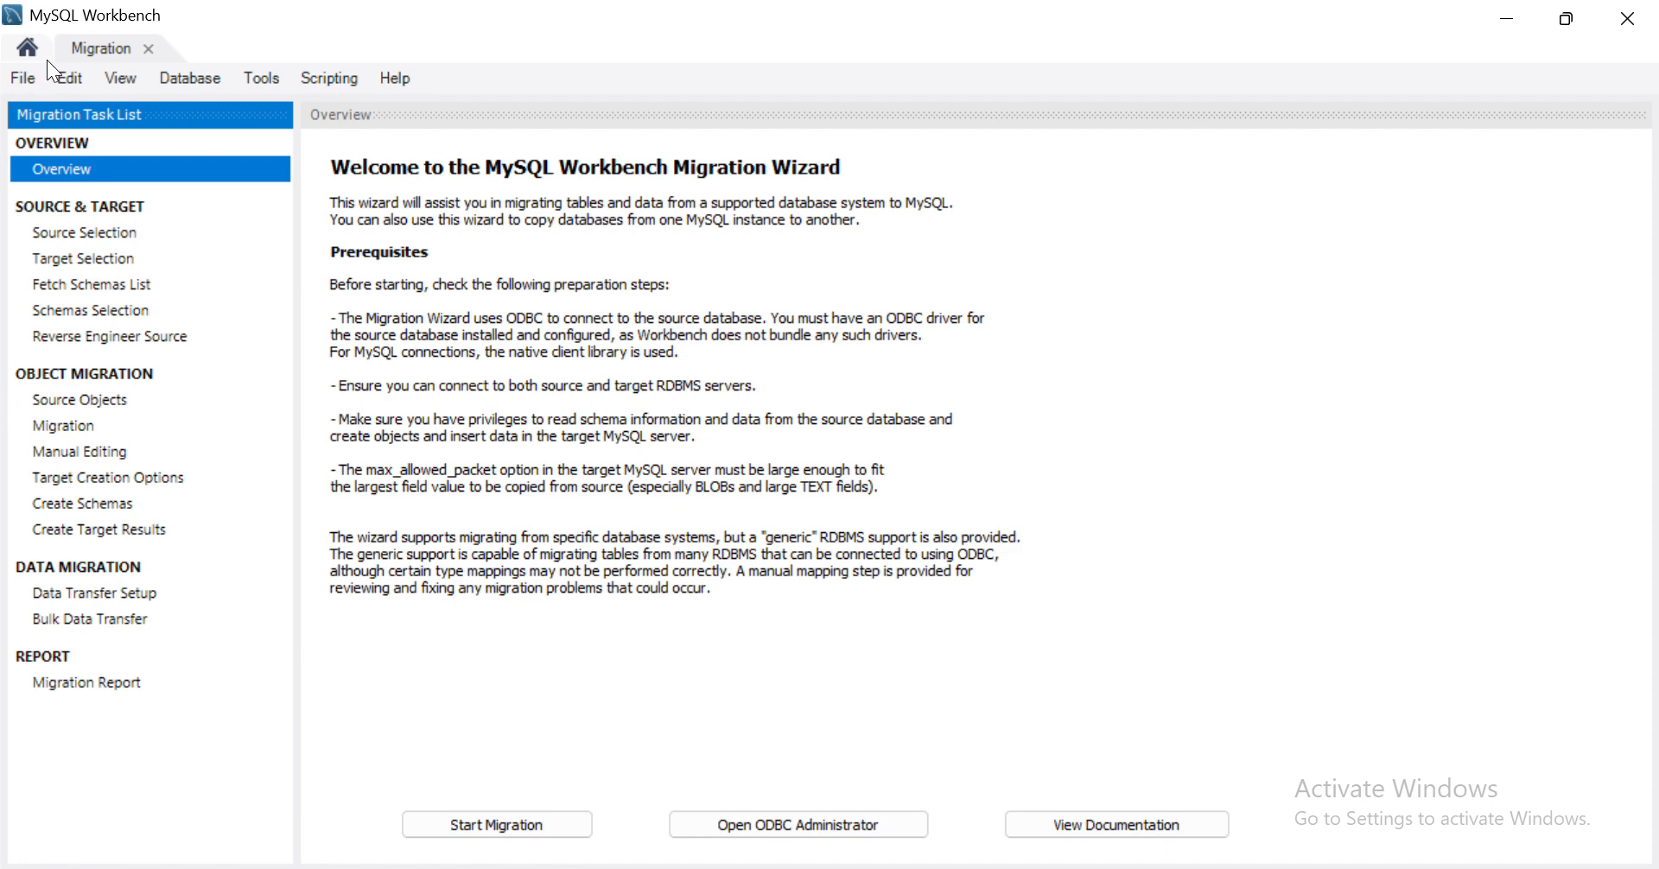
click(148, 49)
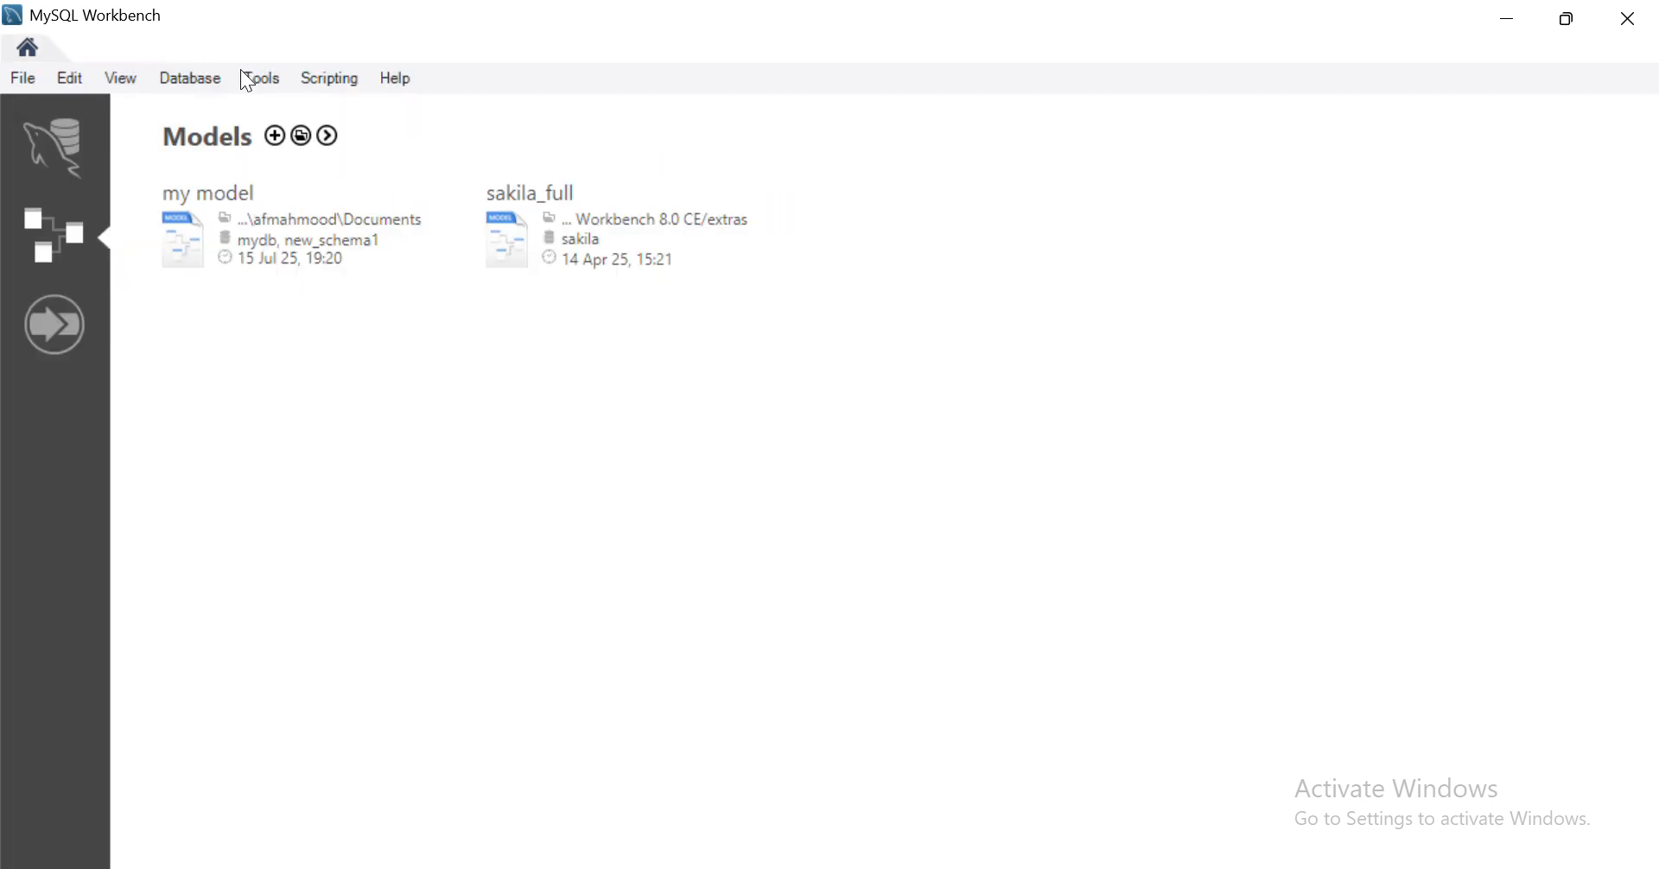
click(72, 149)
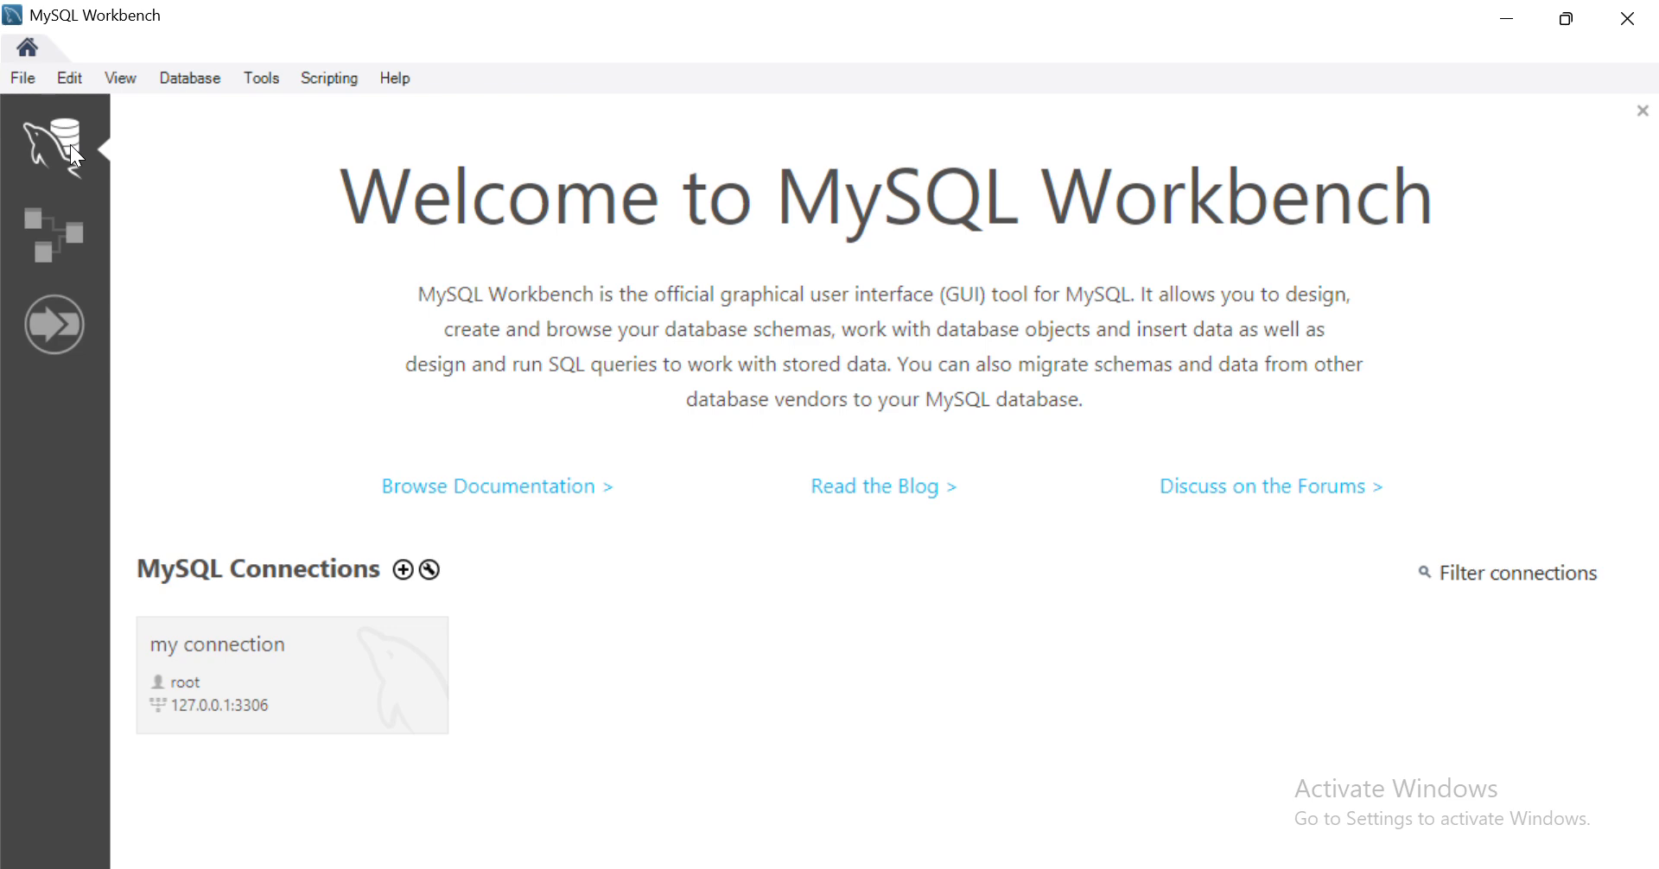
- Open the 'my connection' tile and enter the server password to connect
click(338, 651)
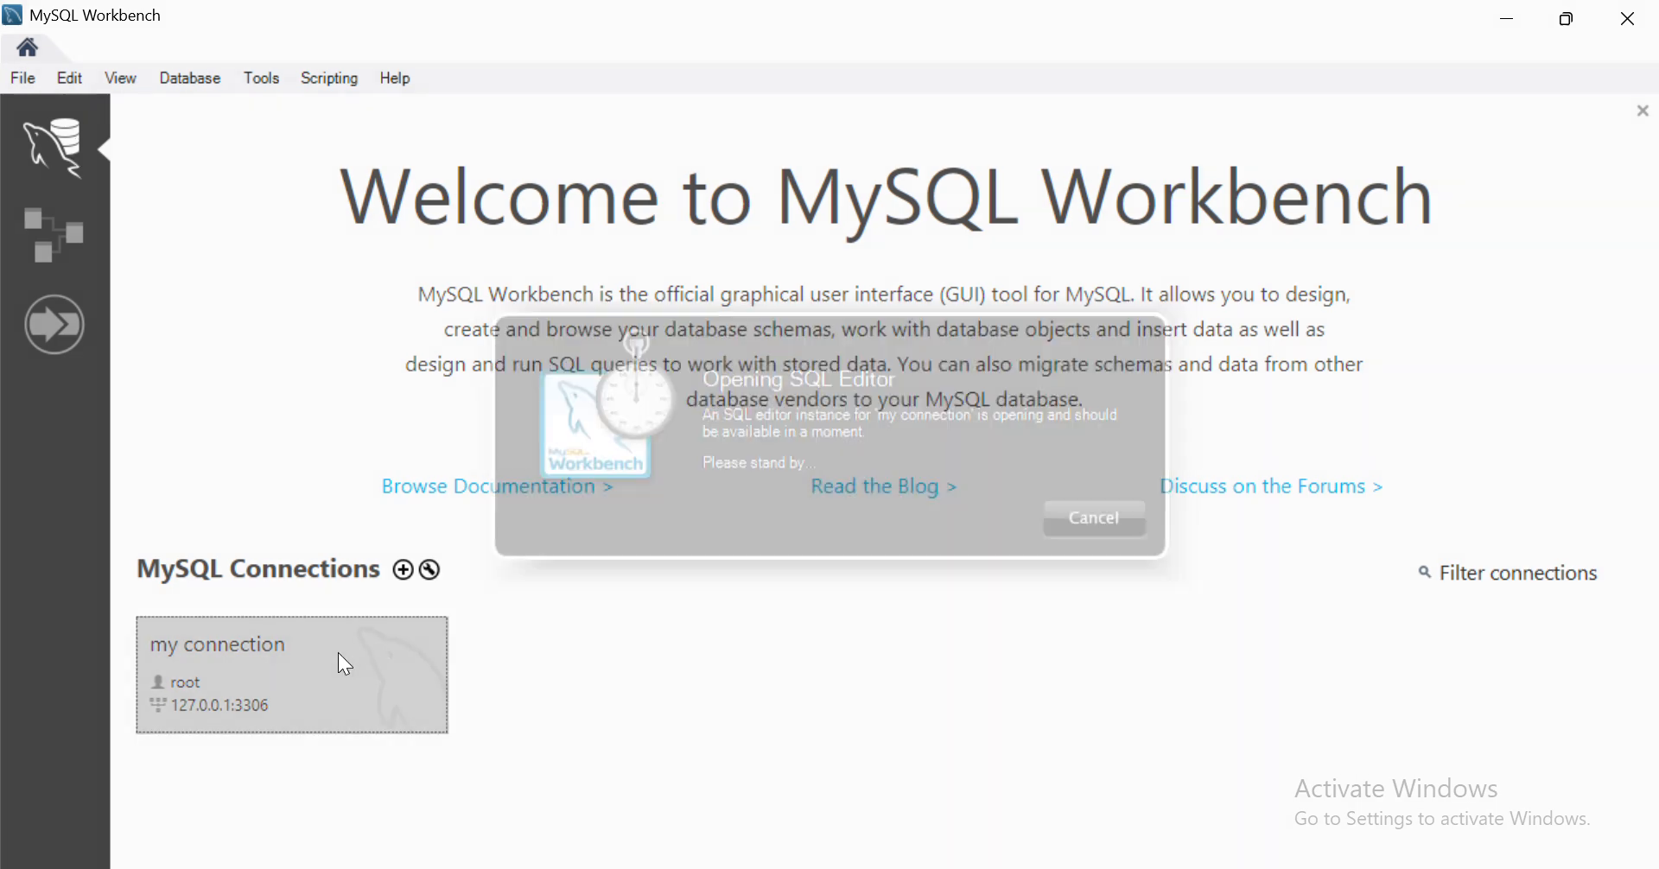
text(root)
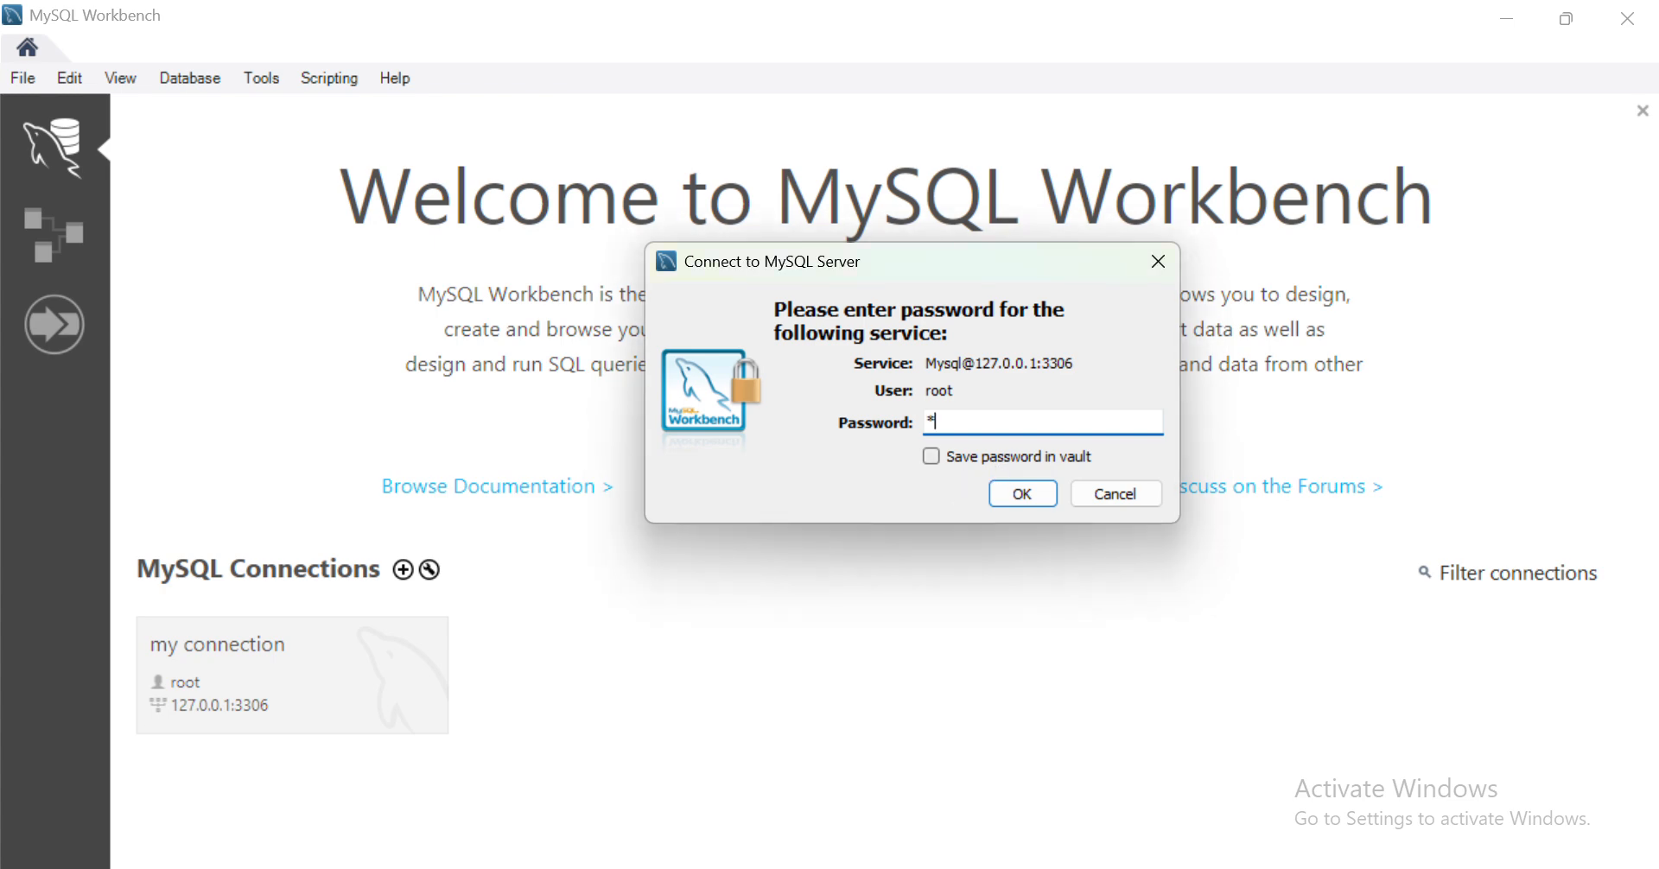
click(1027, 494)
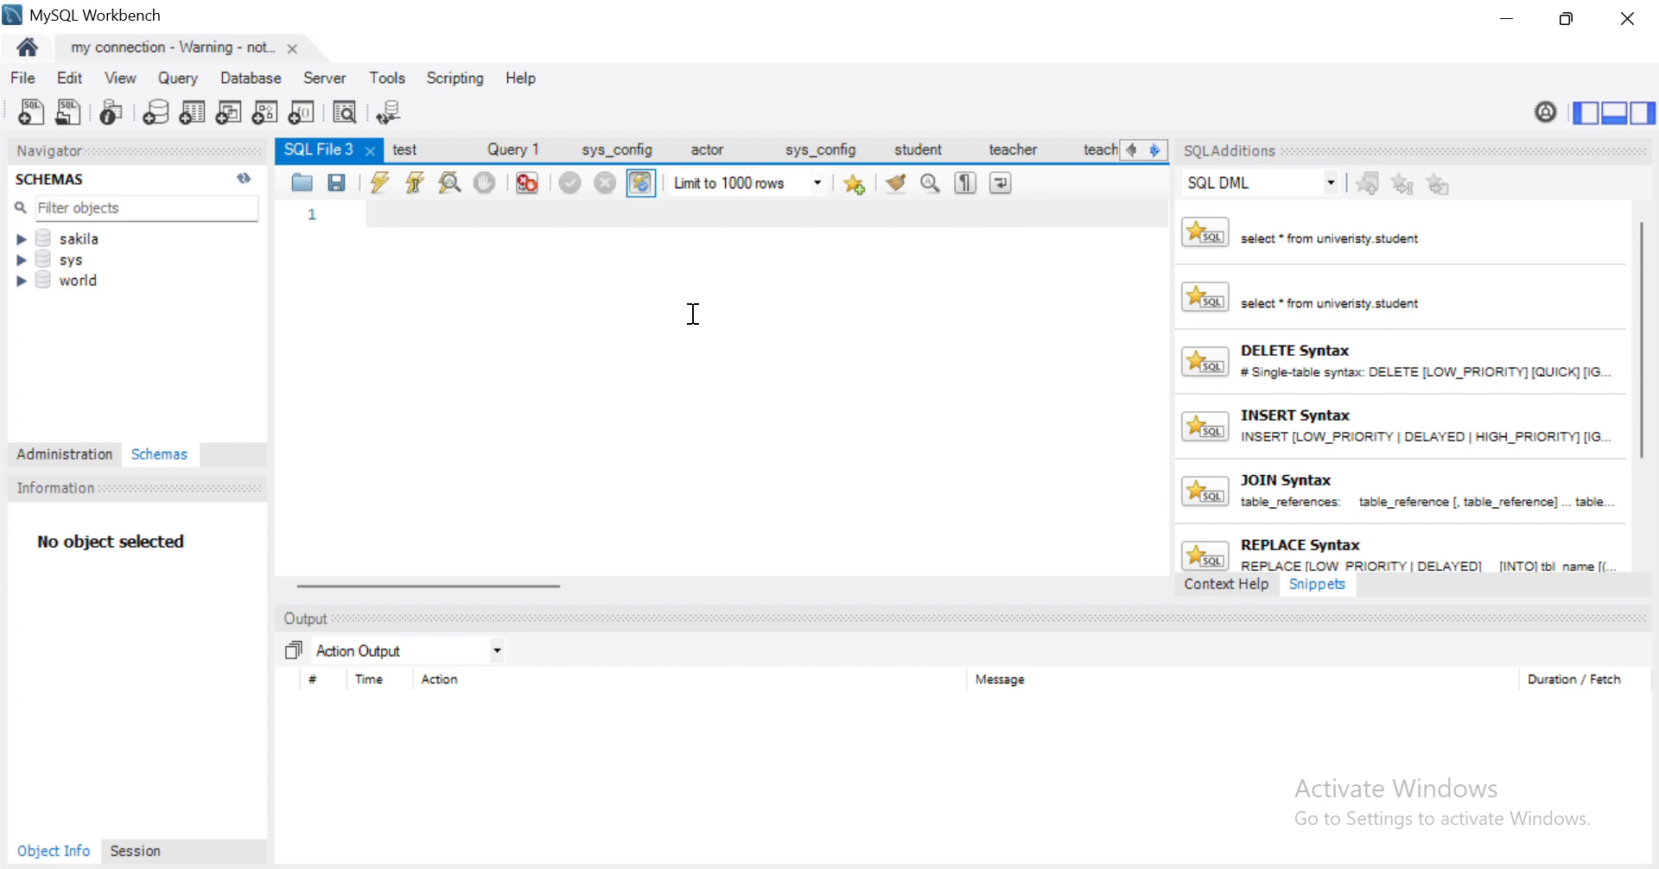
- Expand sakila's tables and display all 200 rows of the actor table
click(22, 238)
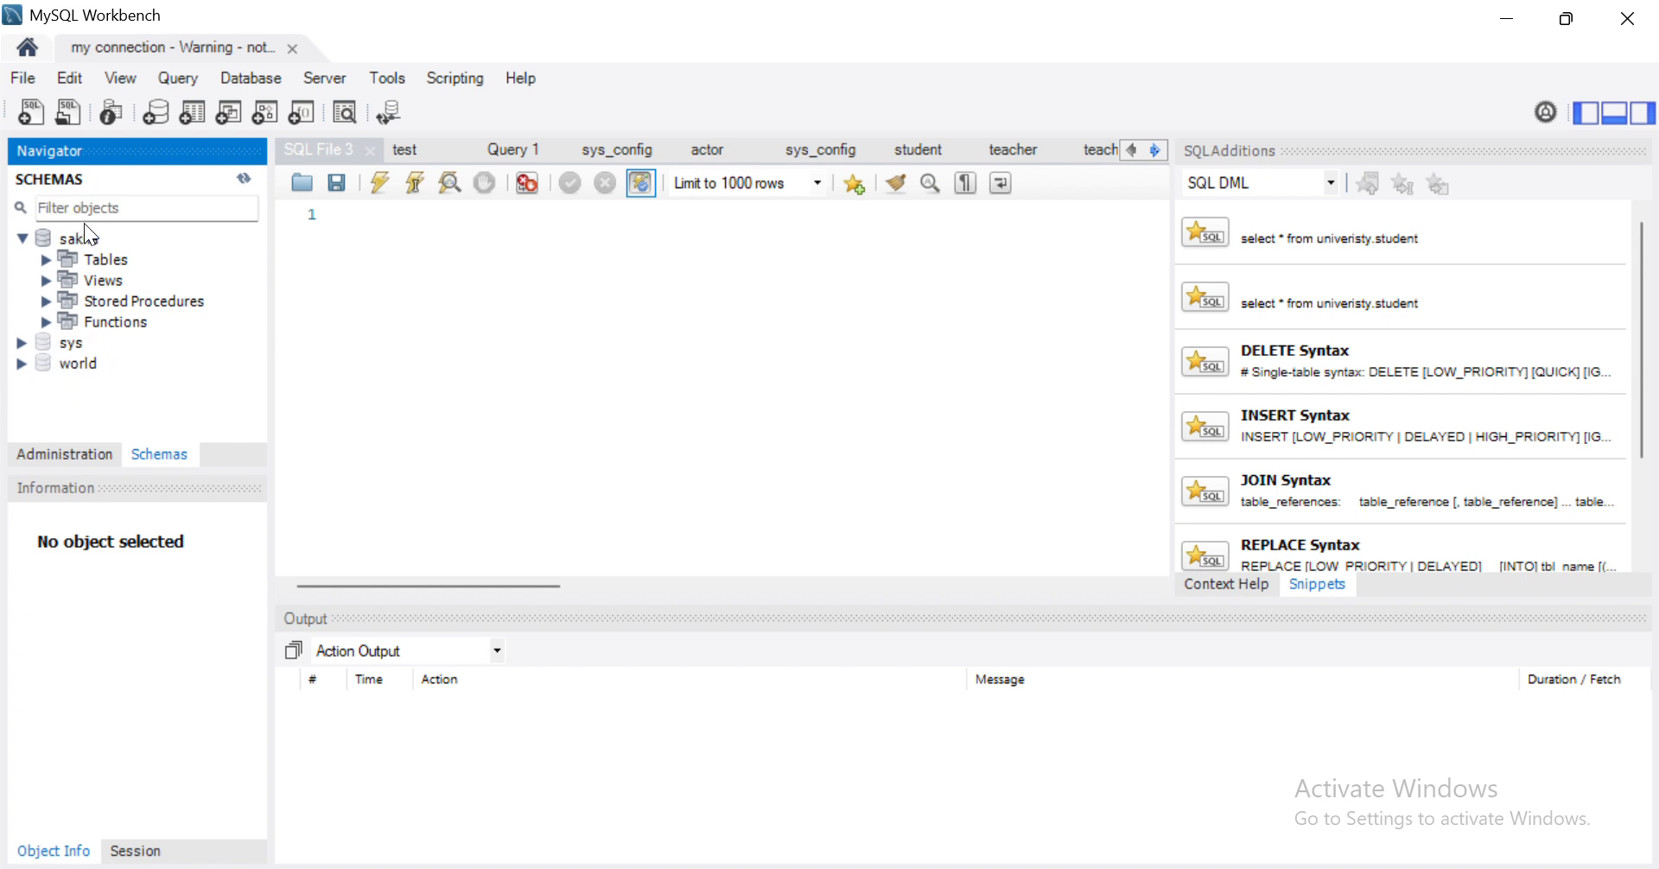
click(45, 259)
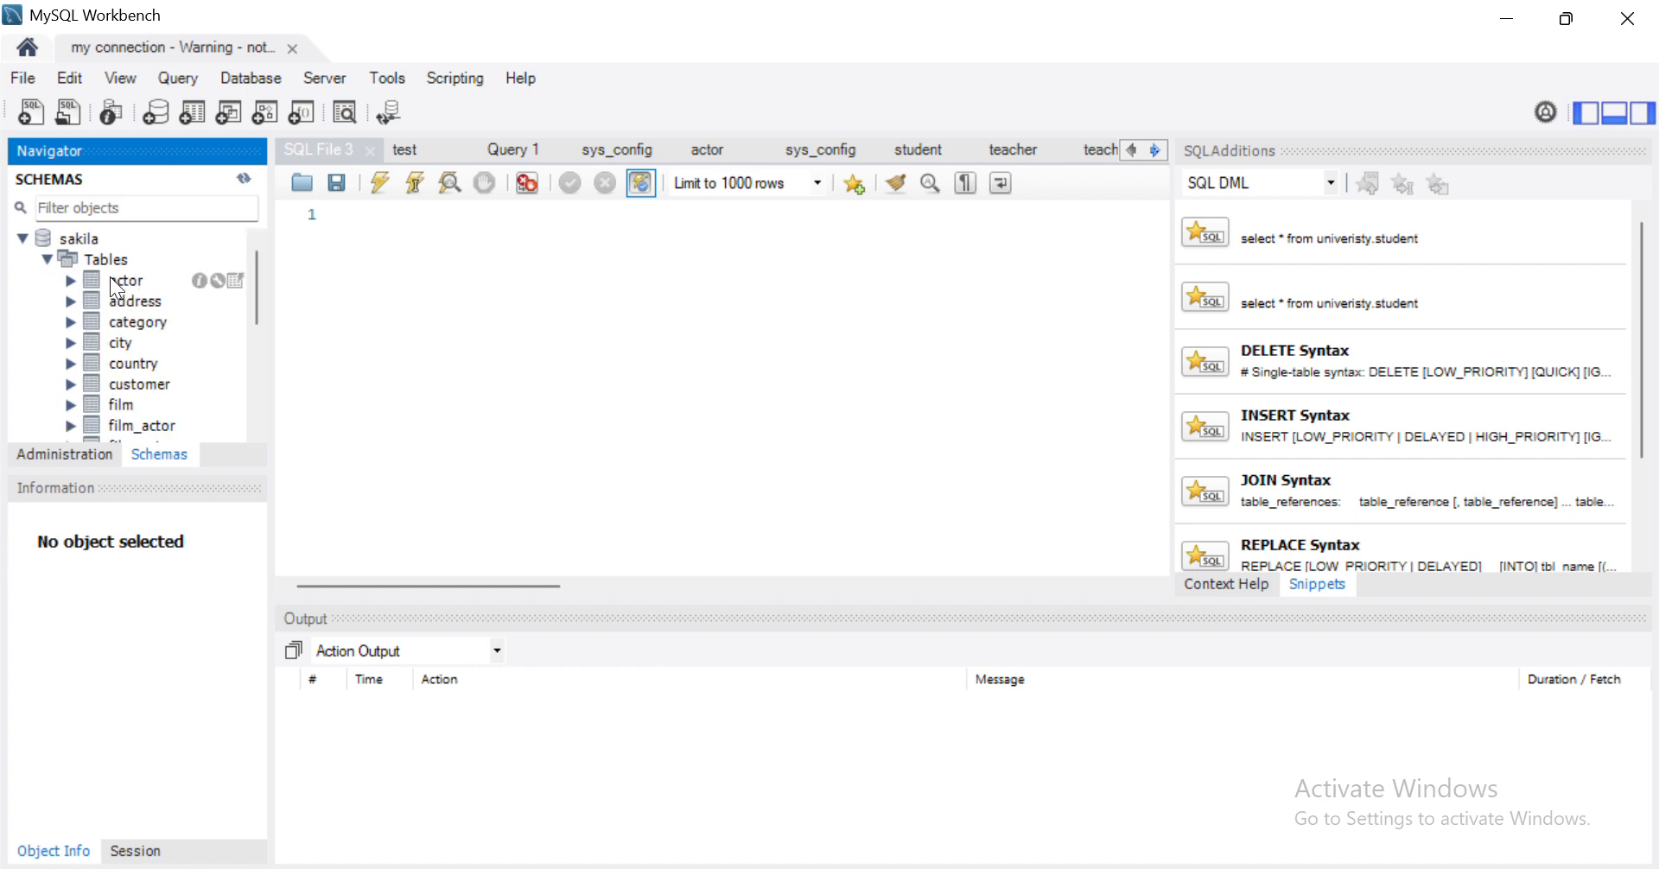
click(233, 278)
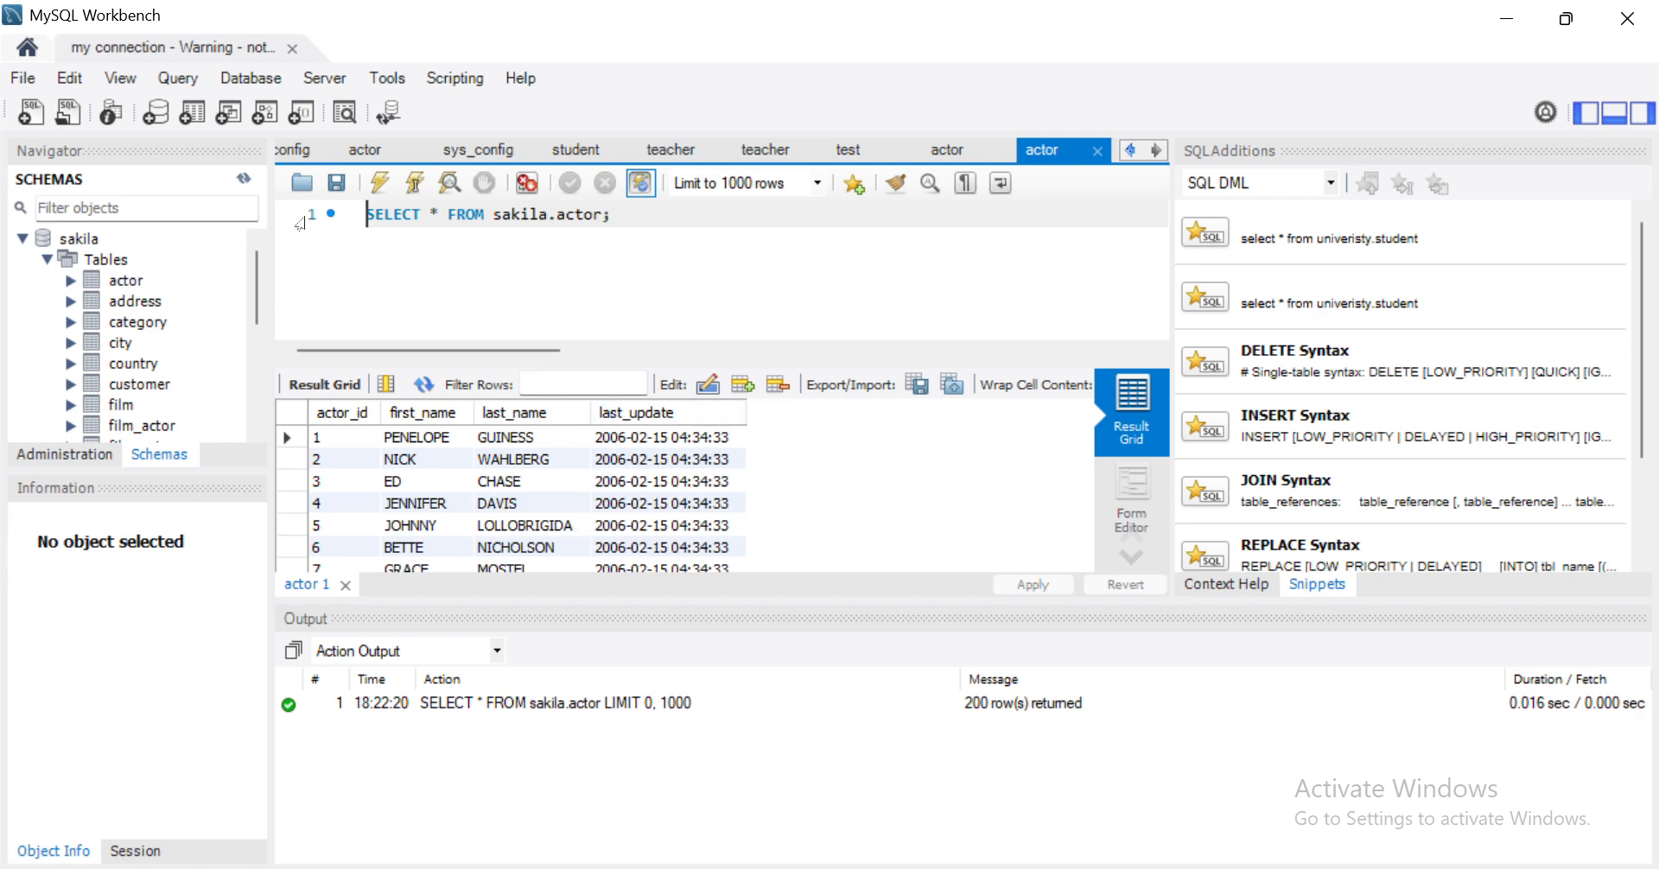
- List the actor table's columns, then switch to the Administration tab
click(71, 280)
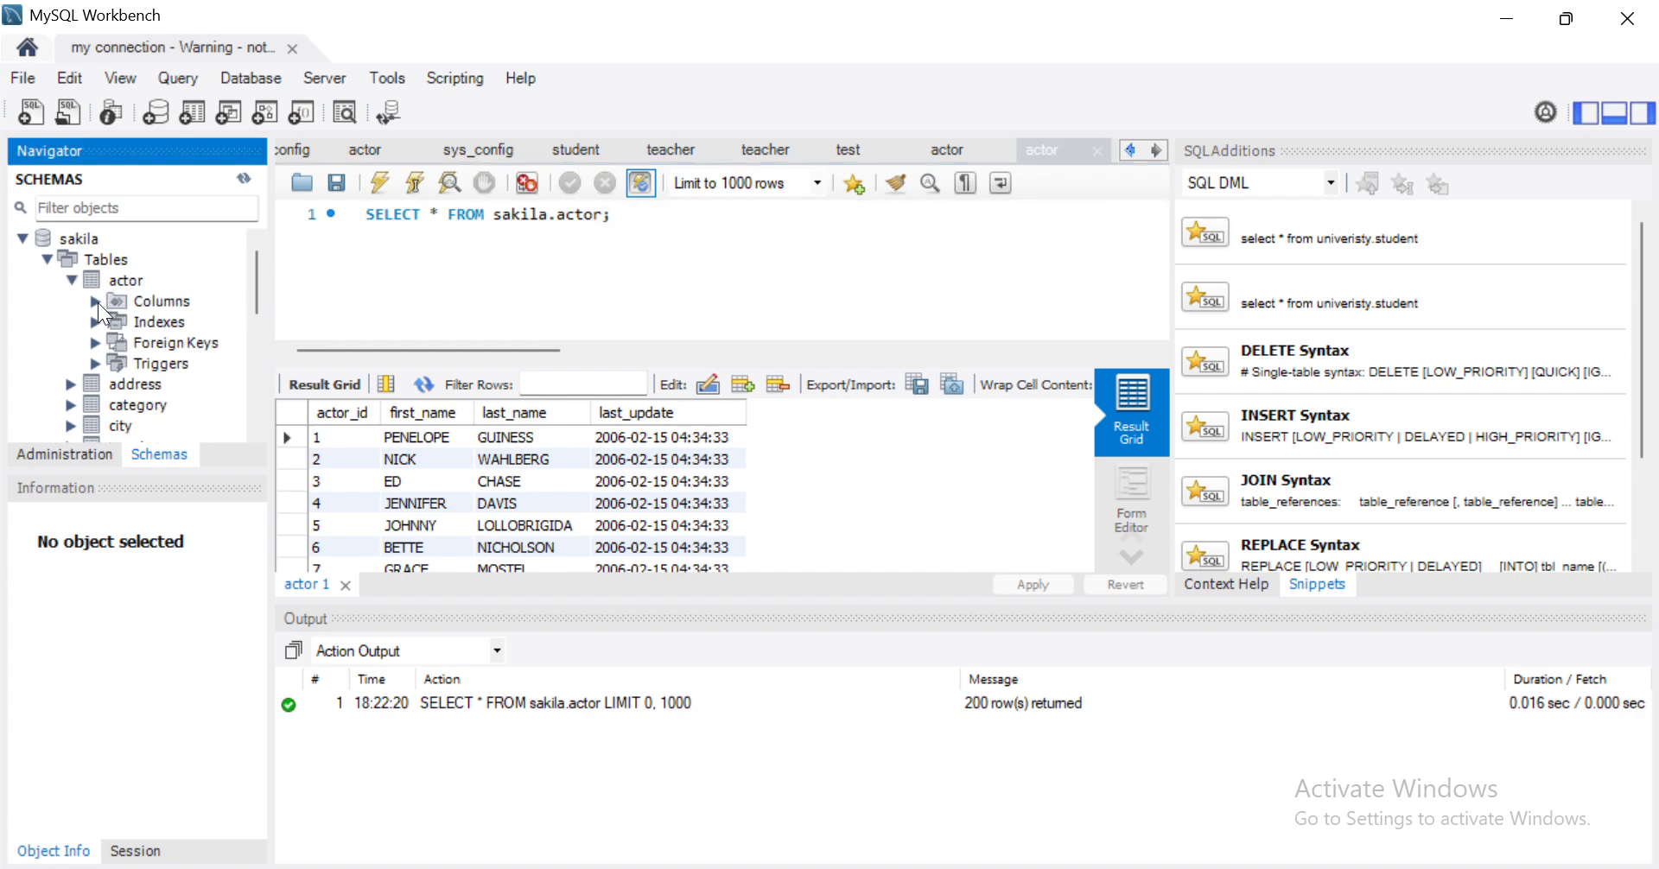
click(96, 301)
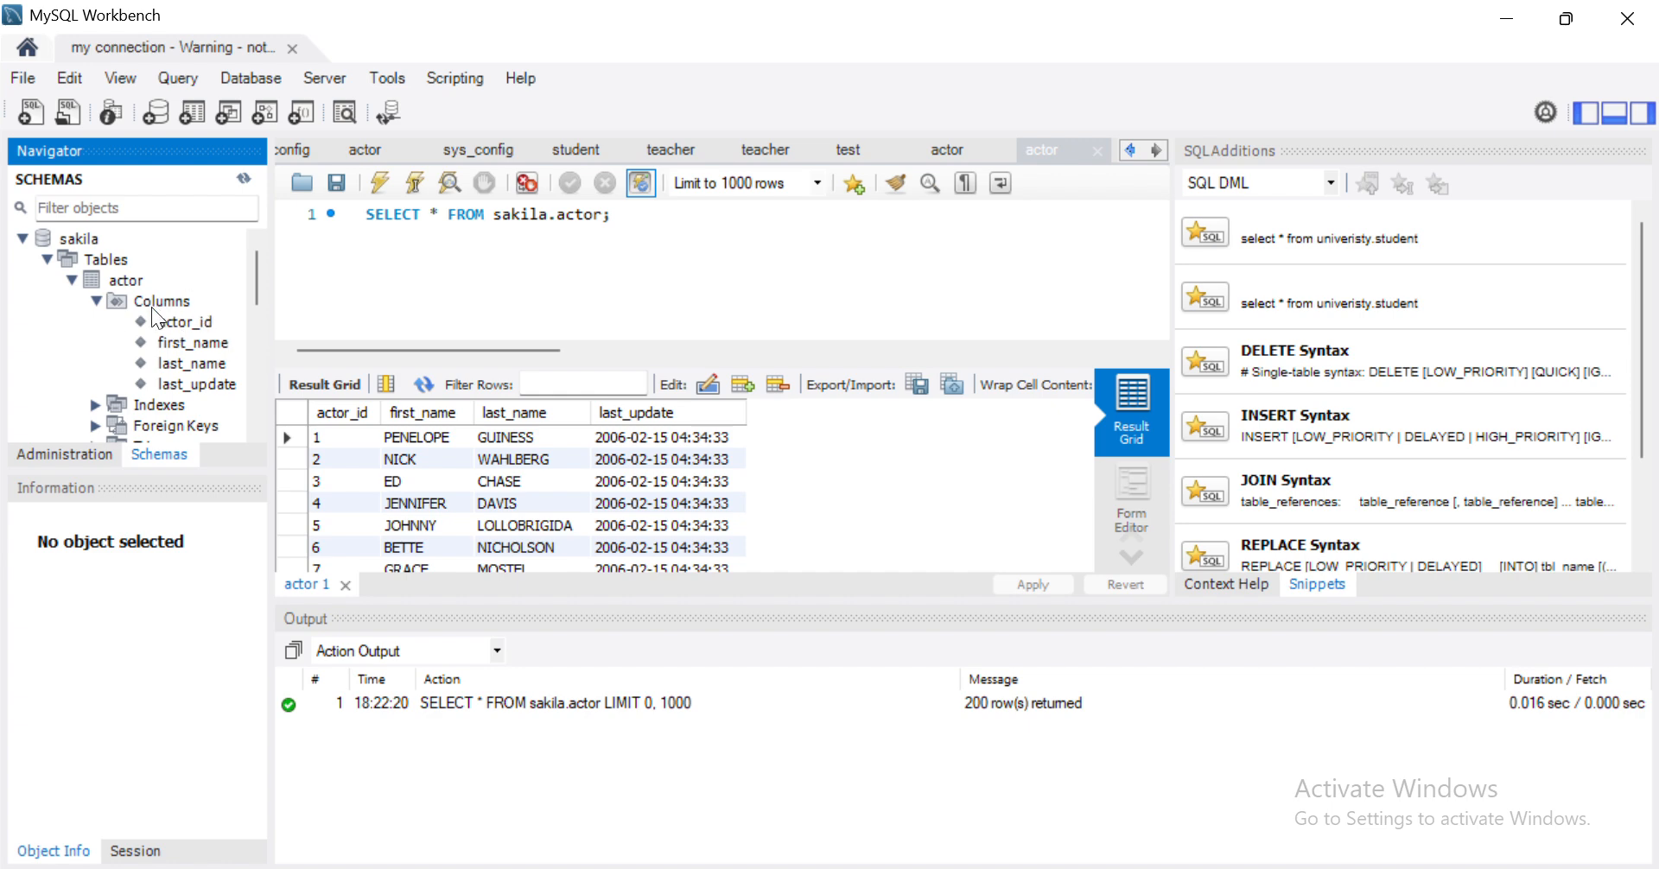
mouse_move(216, 289)
click(34, 452)
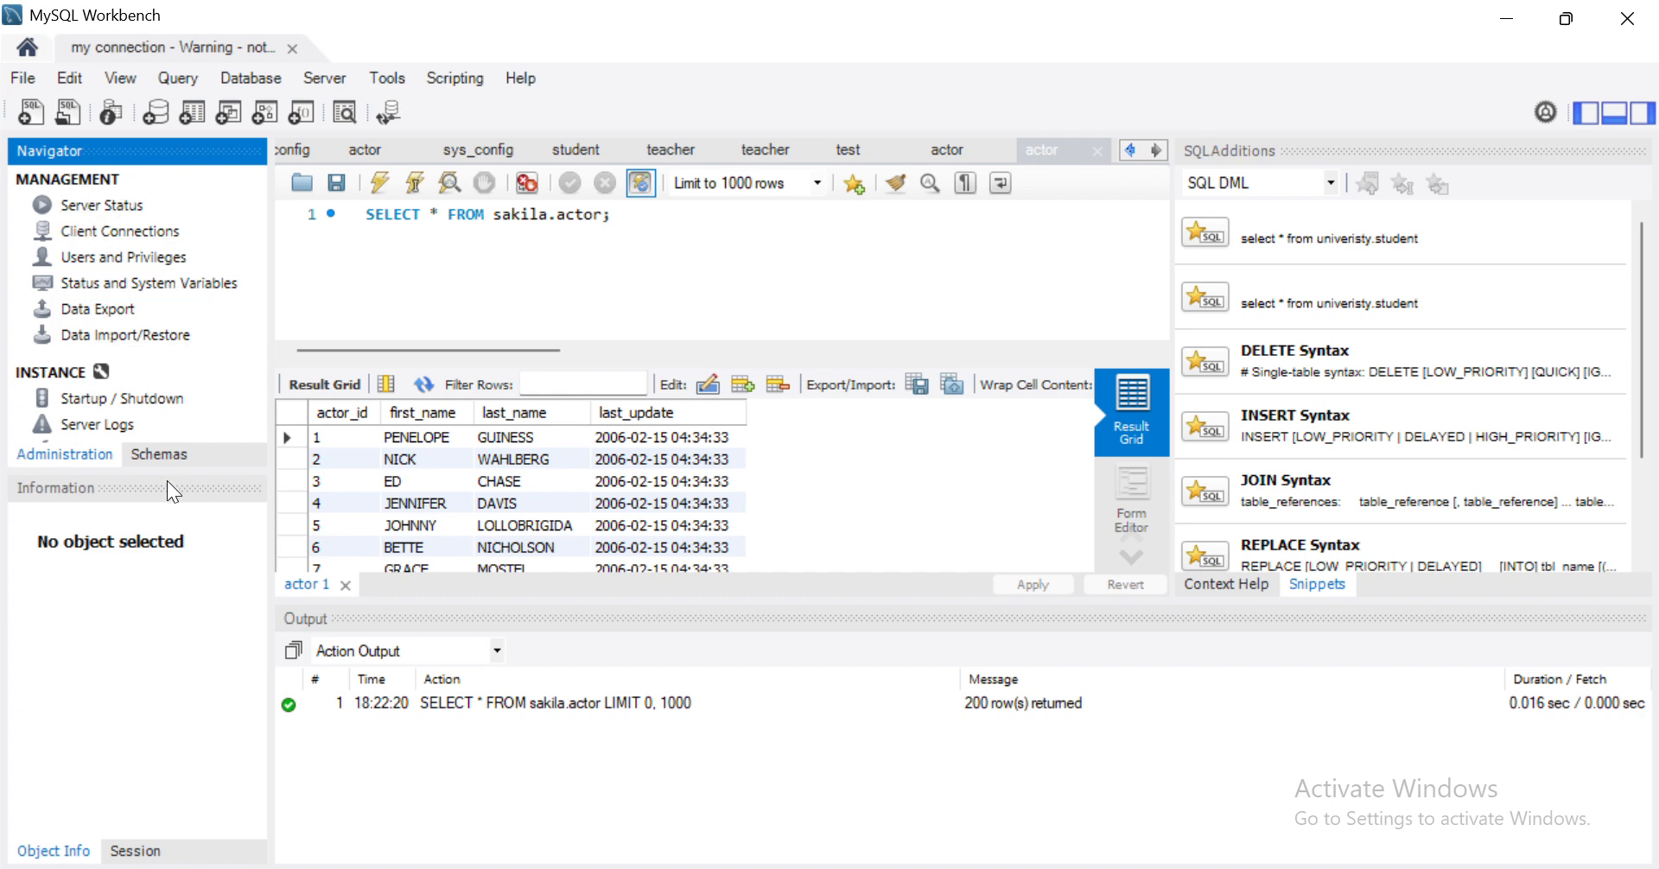
- Browse the Database menu without choosing anything, then create a new model with an empty mydb schema
click(248, 80)
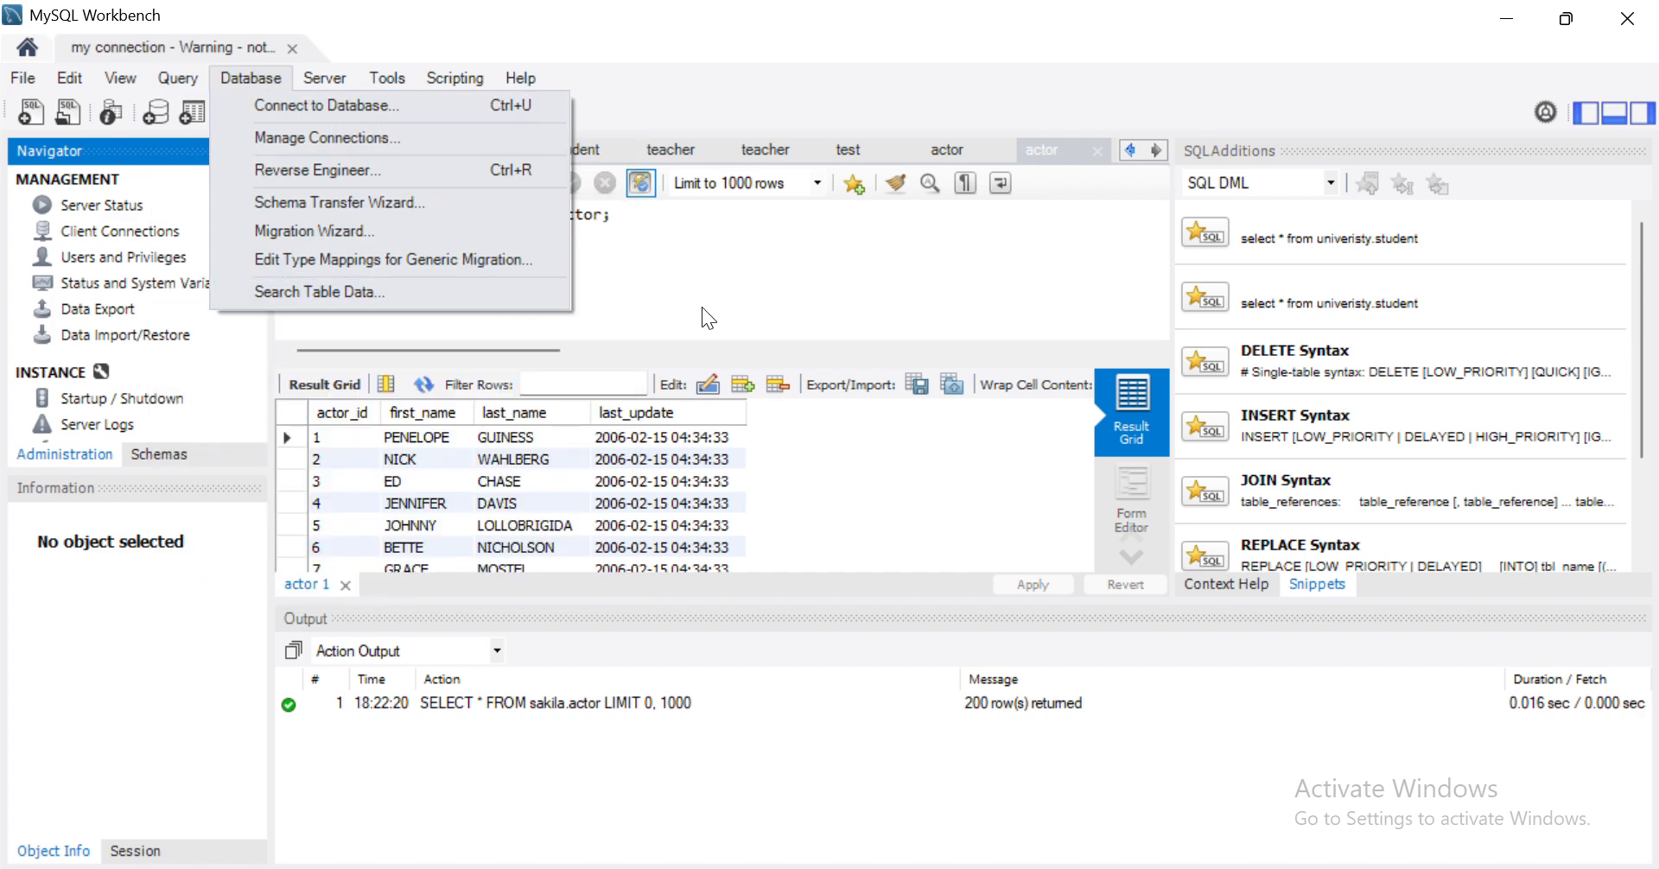
click(702, 306)
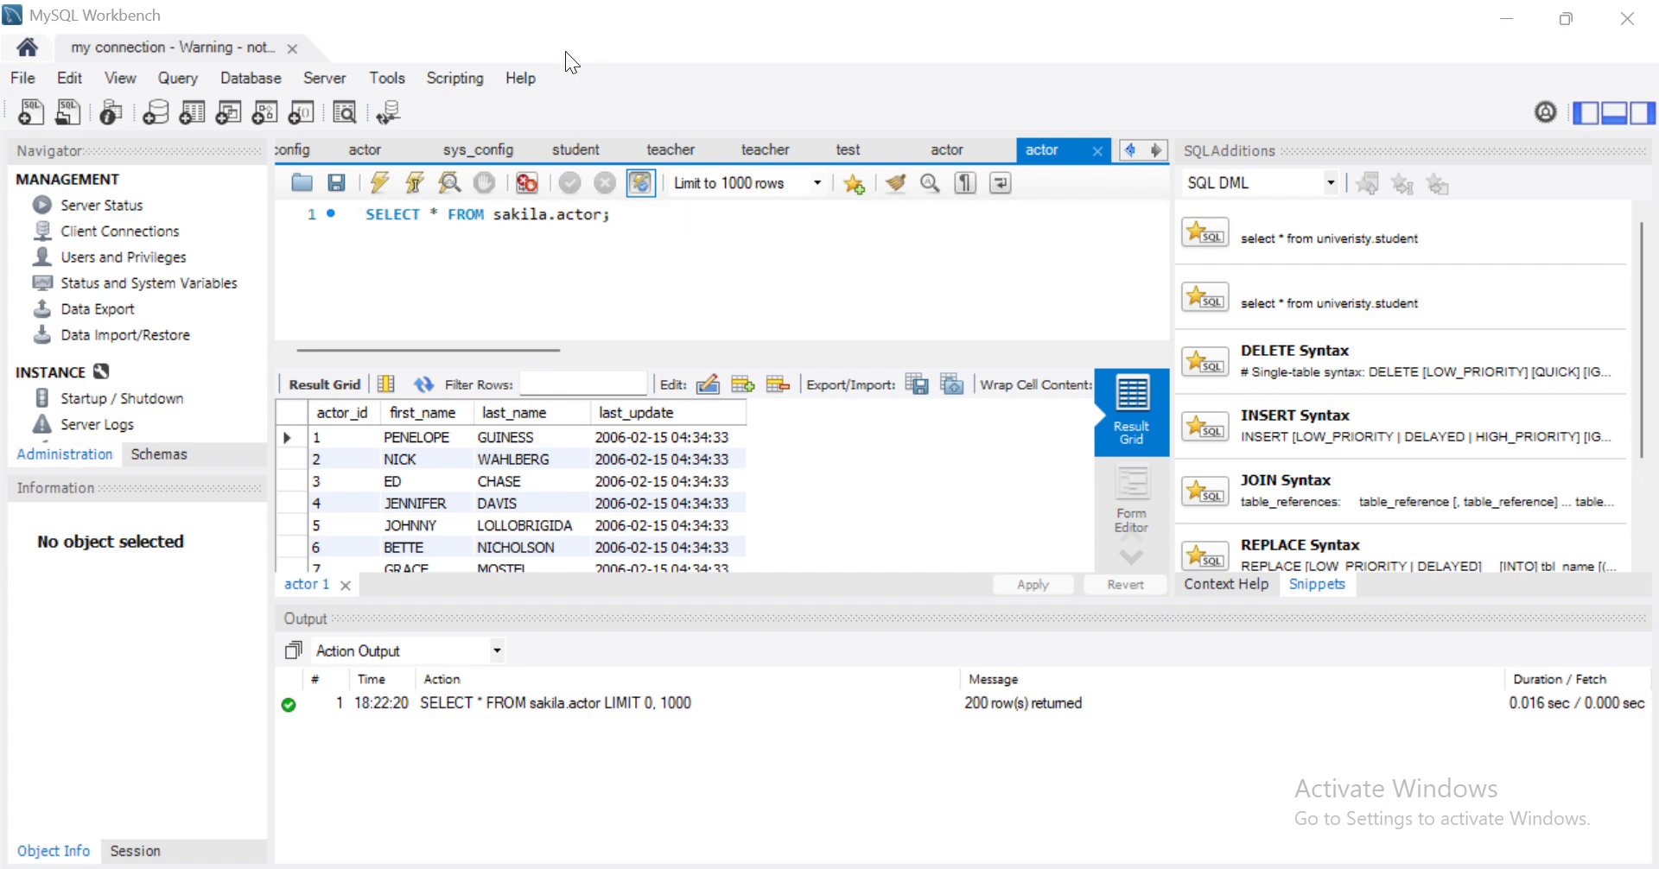
click(15, 77)
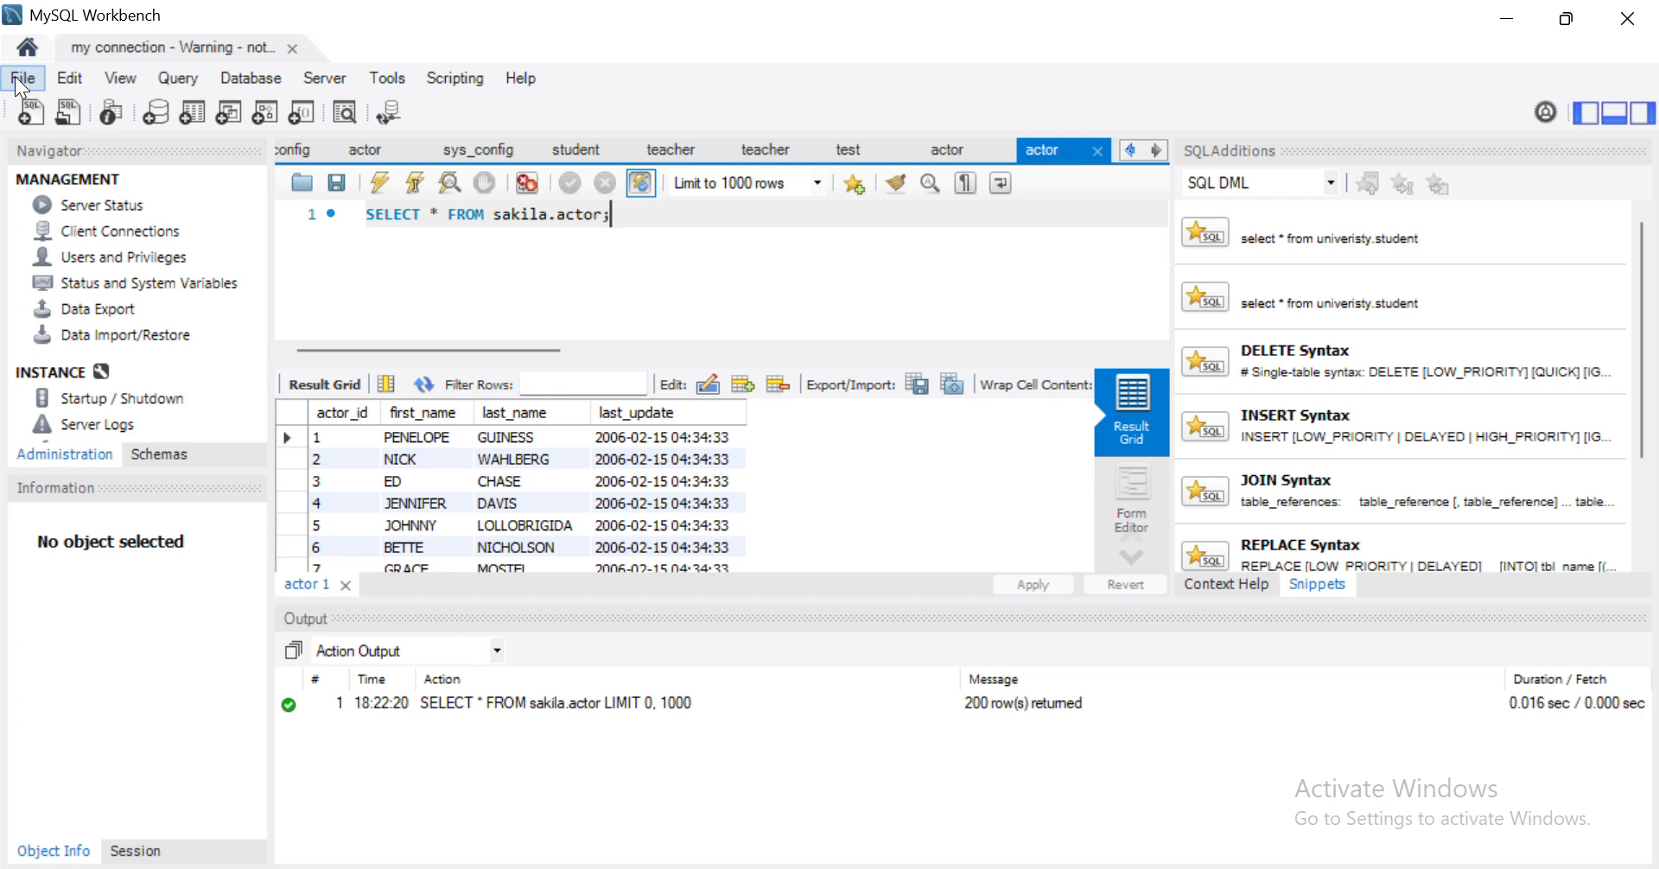
click(14, 76)
click(76, 107)
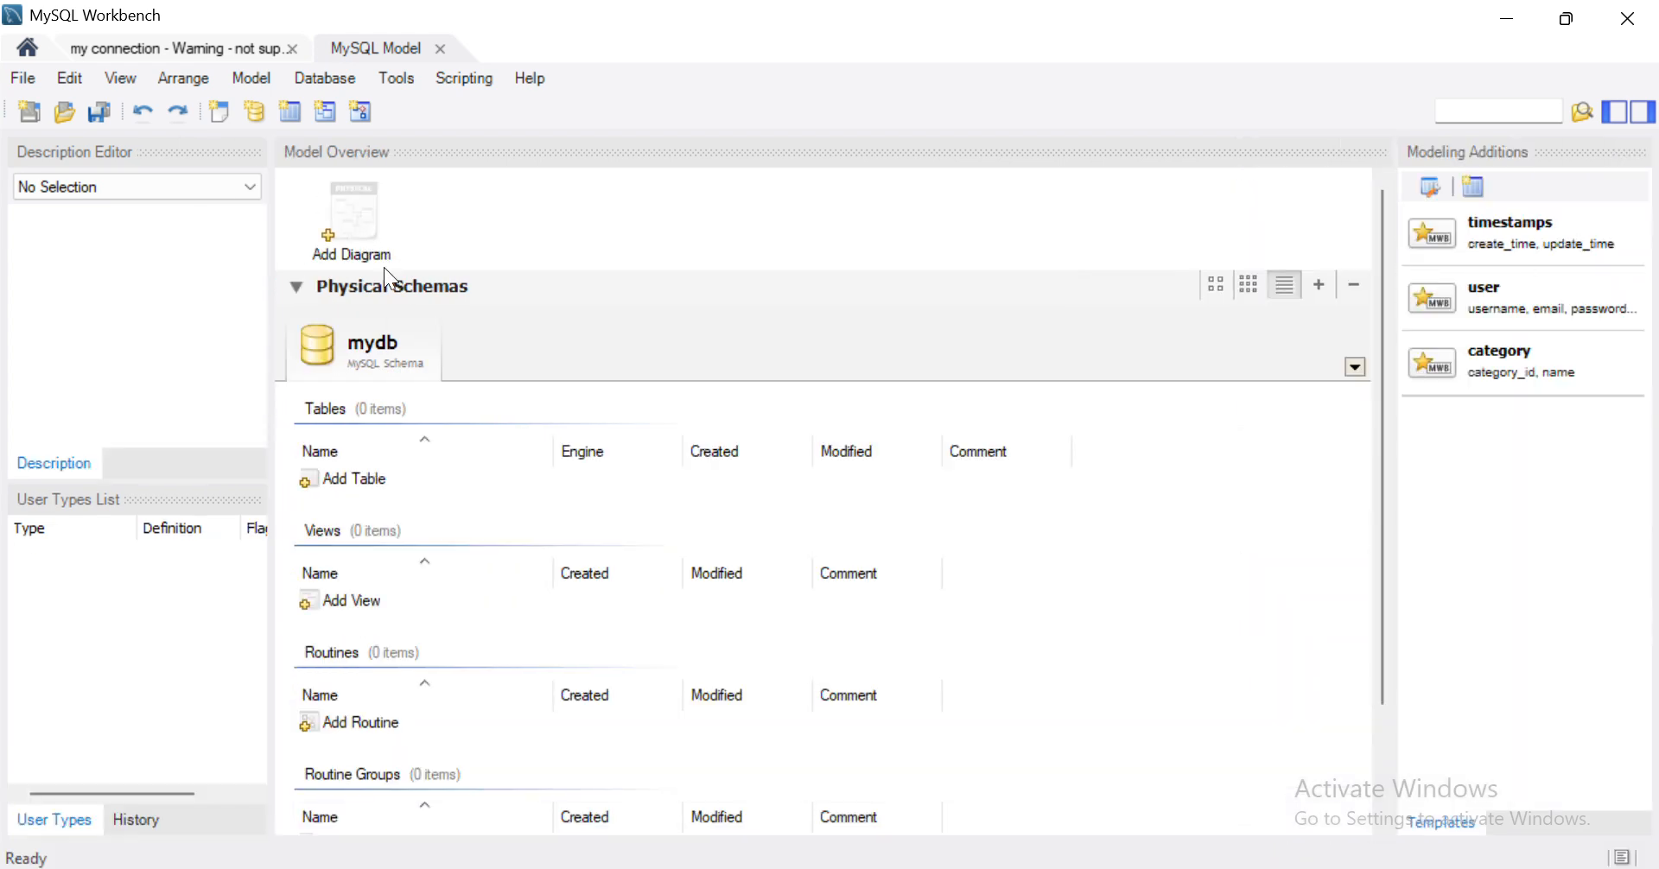
- Add an EER diagram and close it, close the model with Don't Save, then close the connection tab
double_click(342, 231)
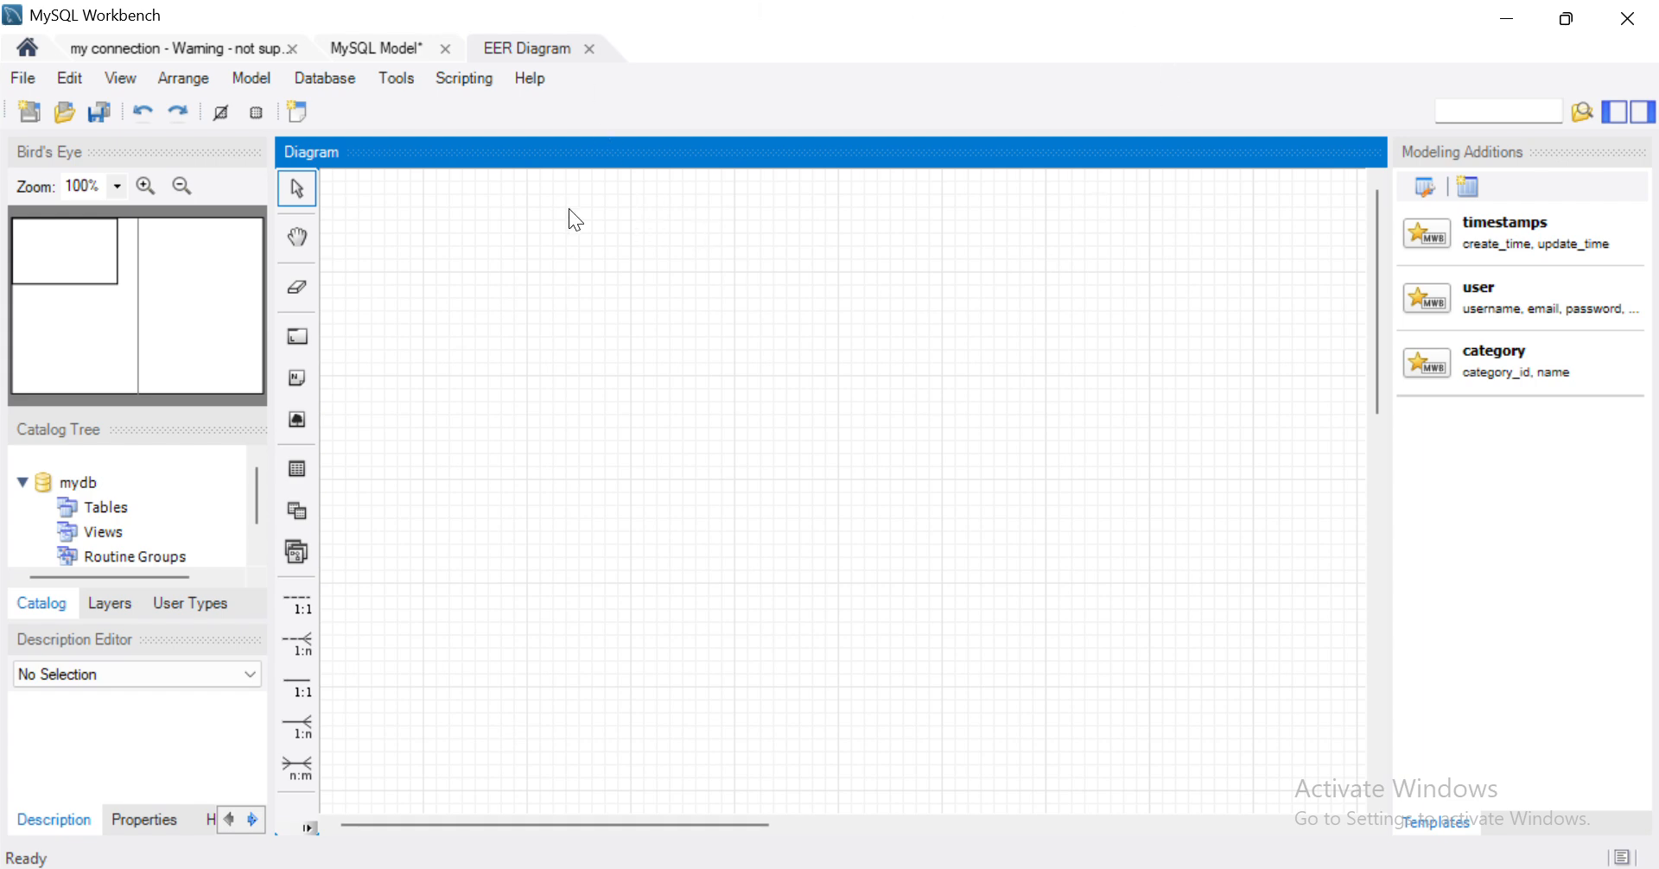
click(591, 48)
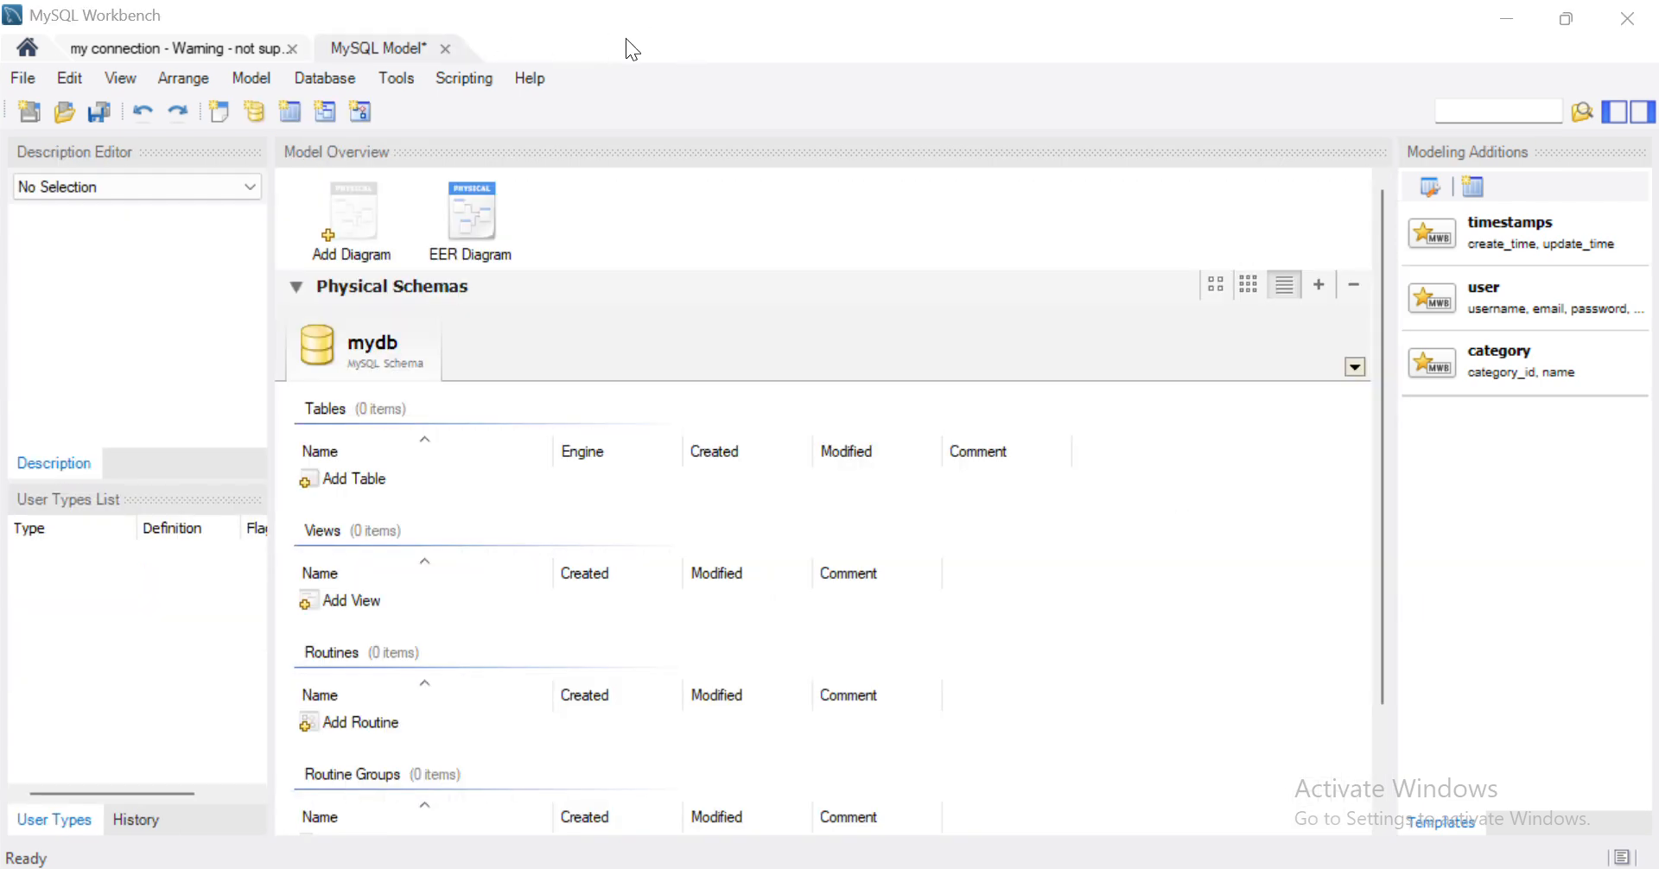
click(443, 48)
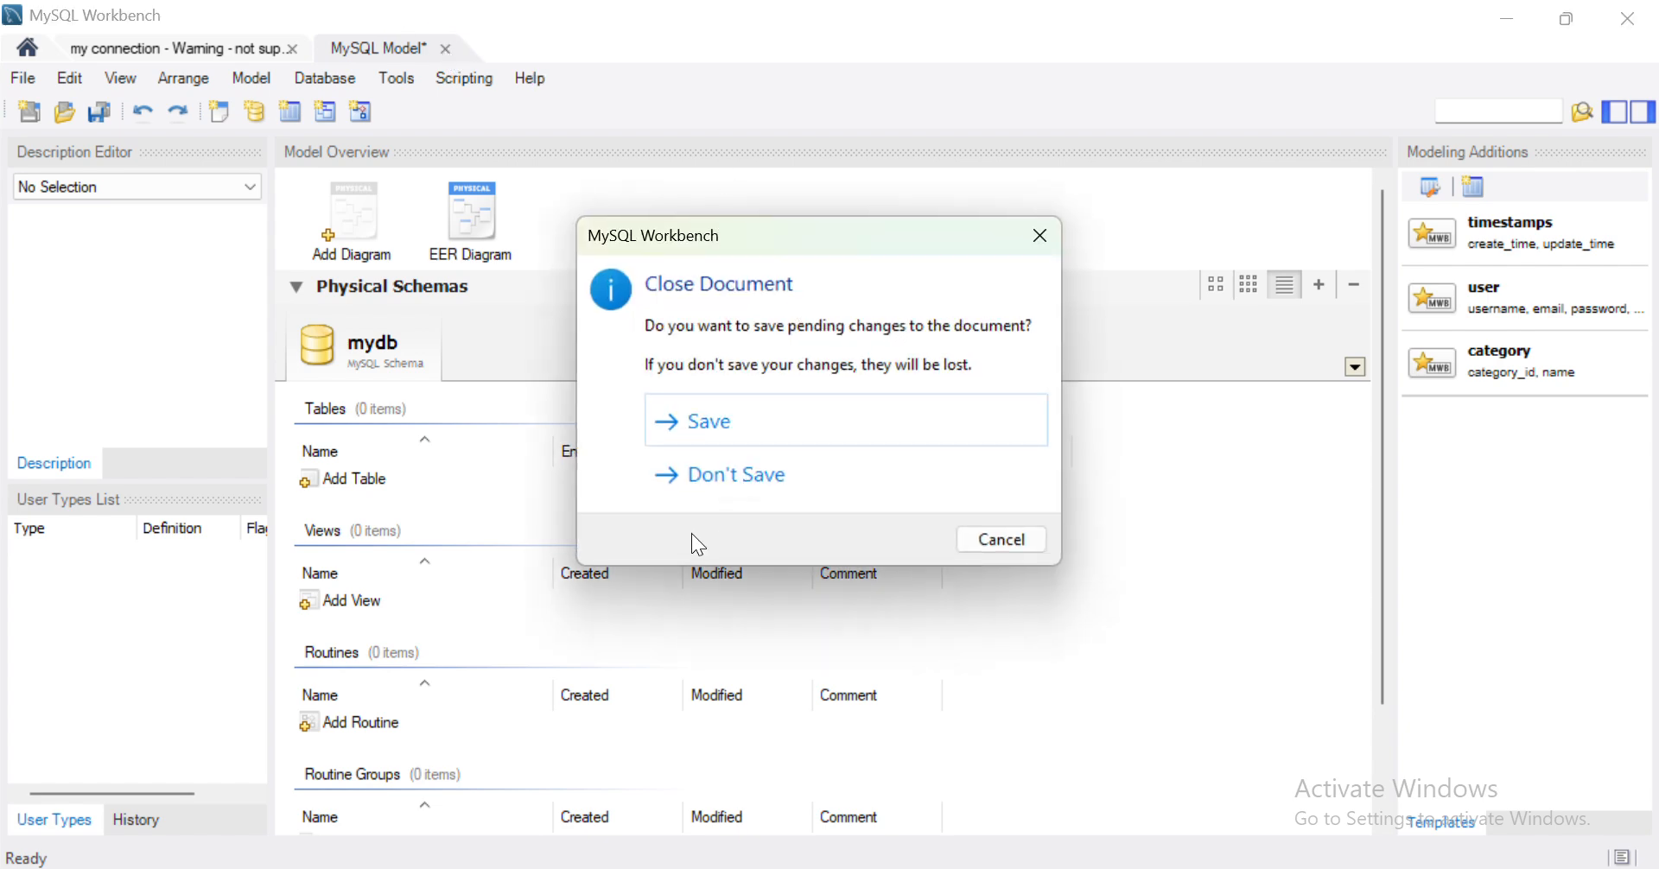
click(727, 473)
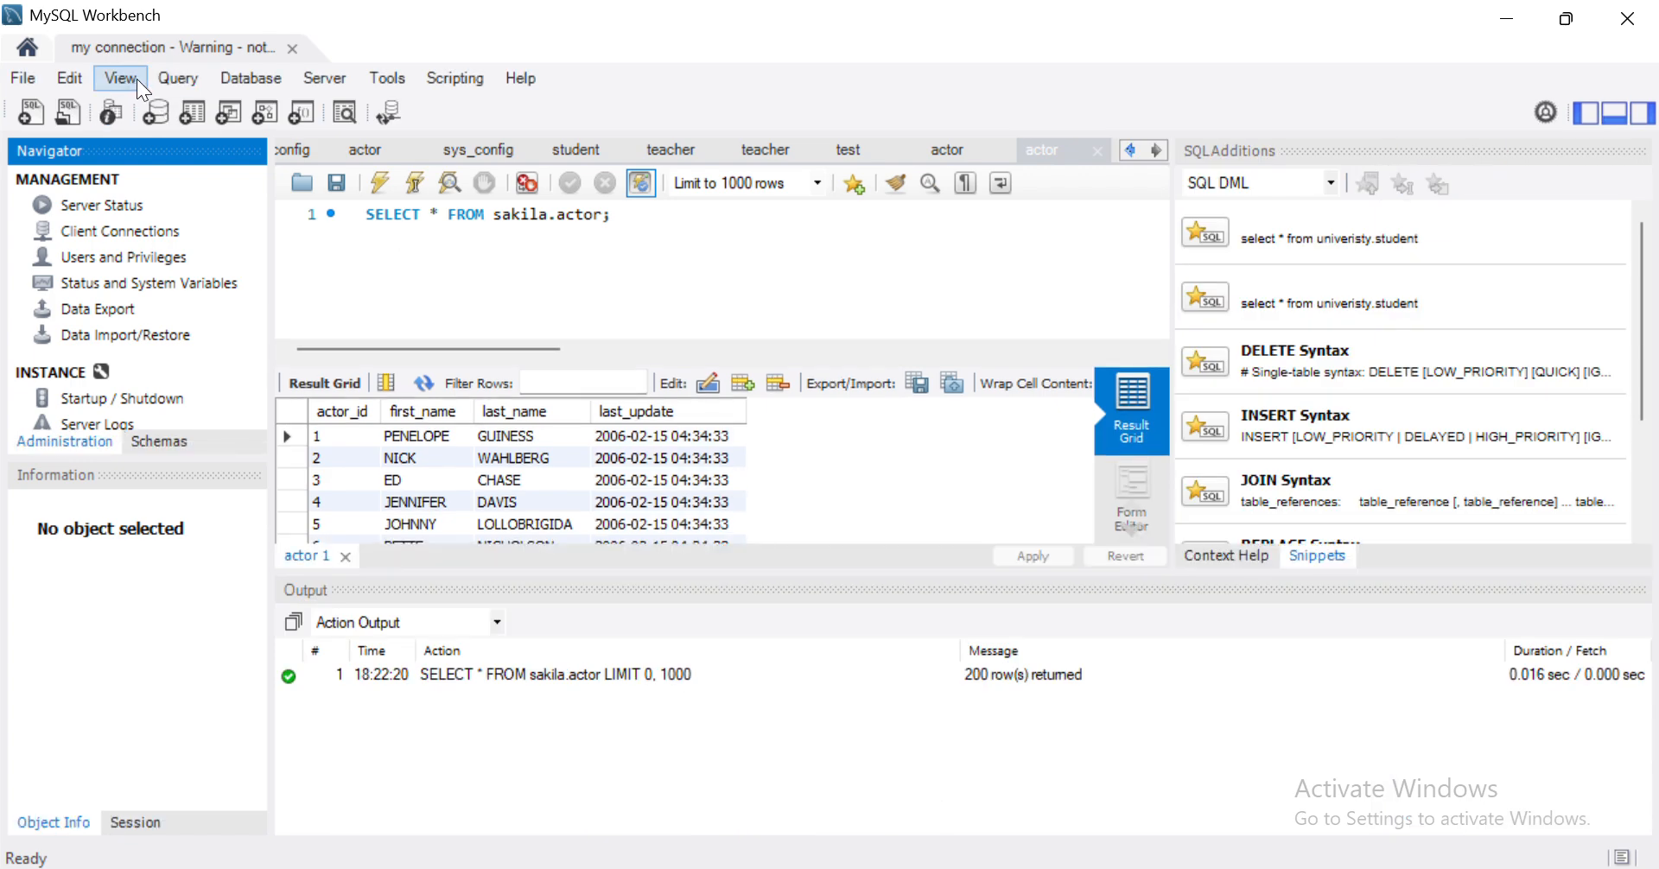
click(293, 50)
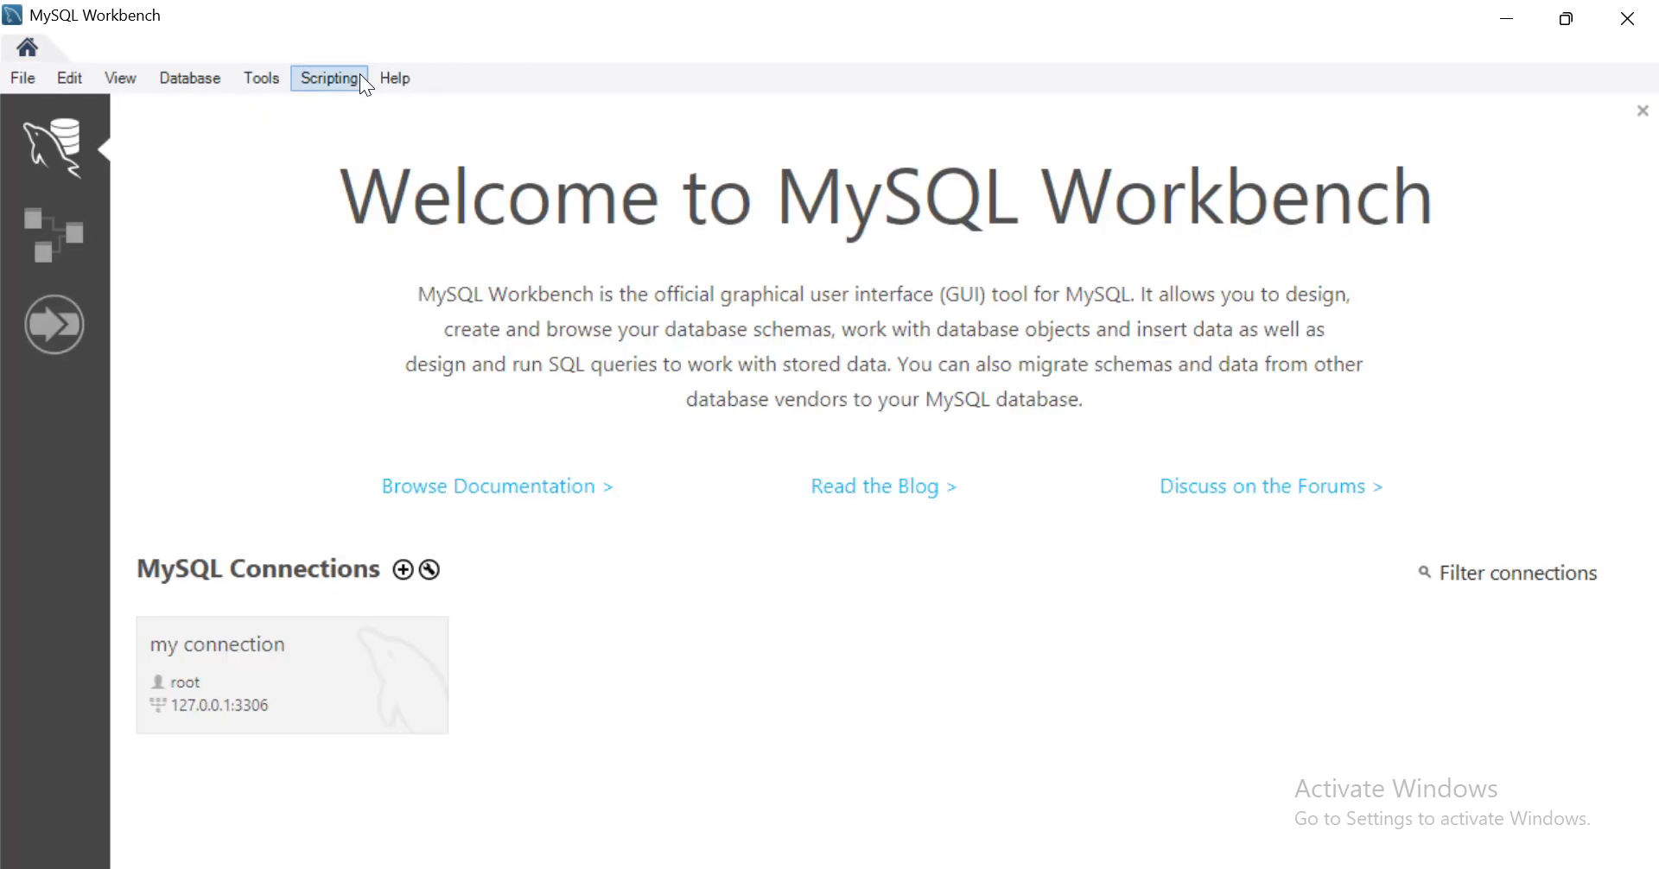